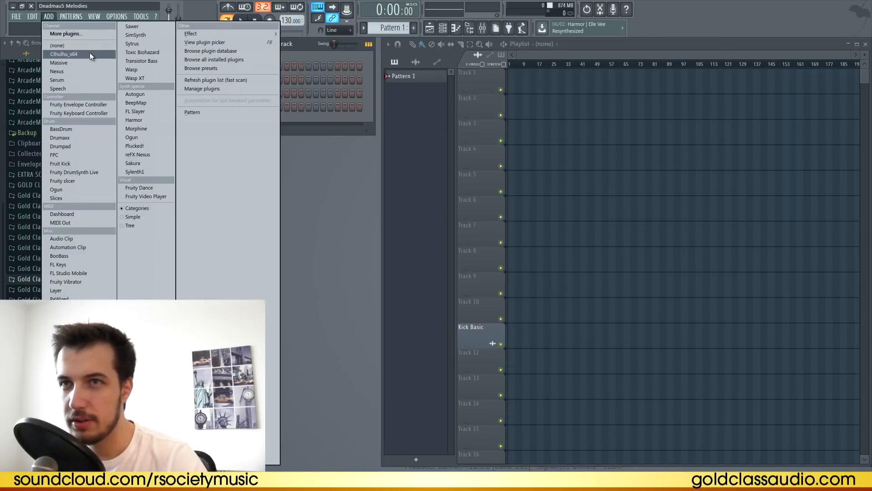
Add a Cthulhu_x64 channel and switch off its arpeggiator so only the chord section stays on.
left_click(68, 54)
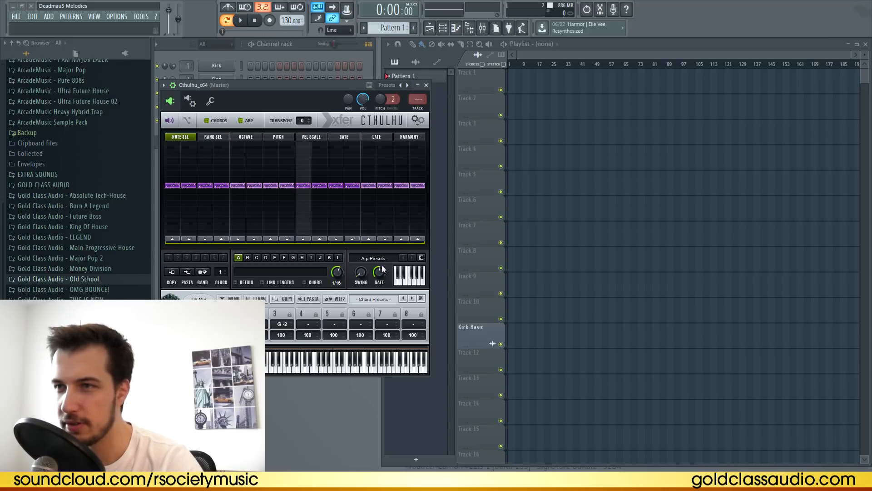
left_click(243, 120)
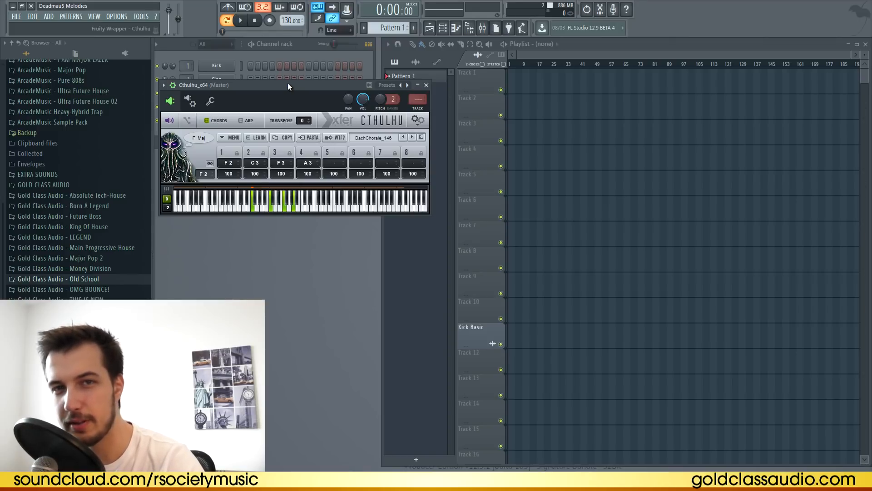
Audition several chords of Cthulhu's BachChorale_146 preset and close the plugin window.
key("v")
key("b")
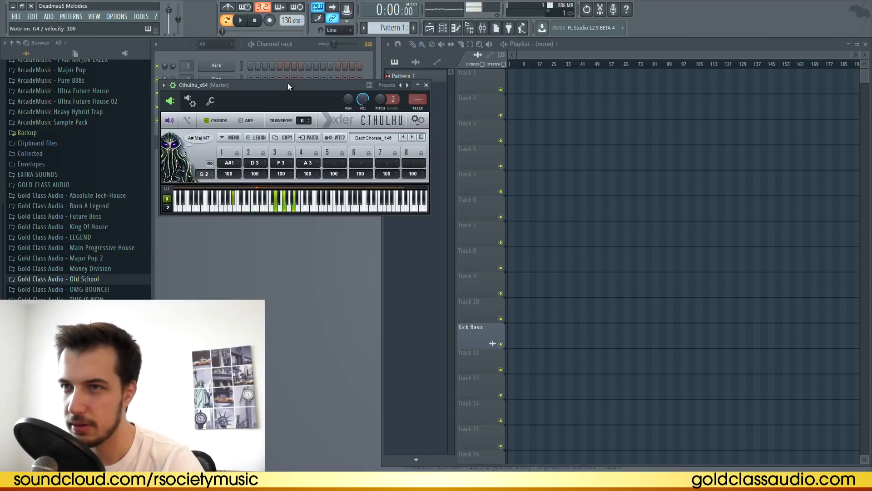
key("n")
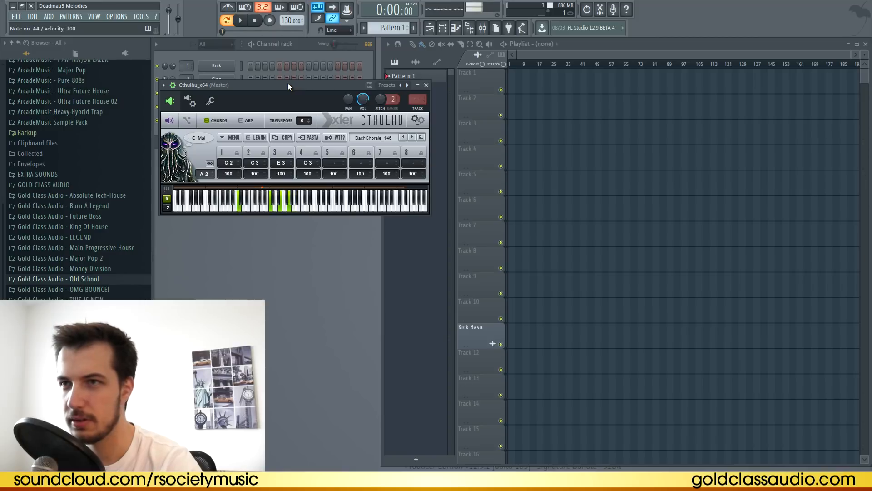
key("x")
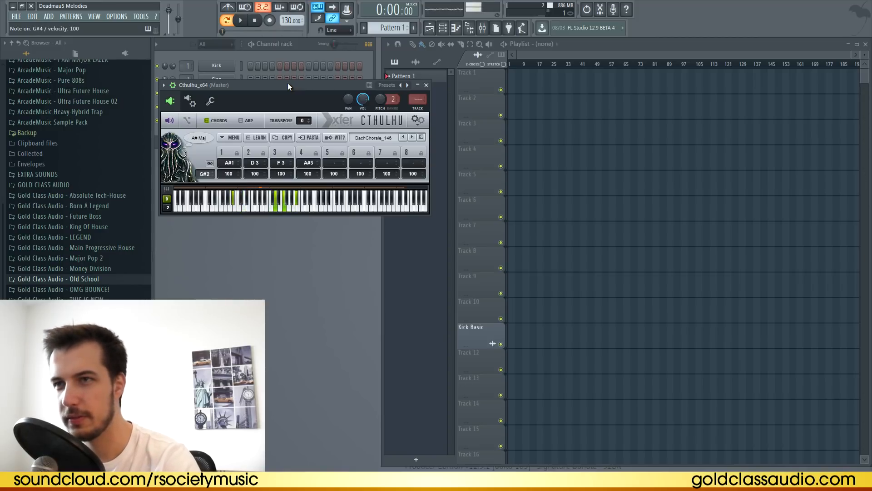
key("z")
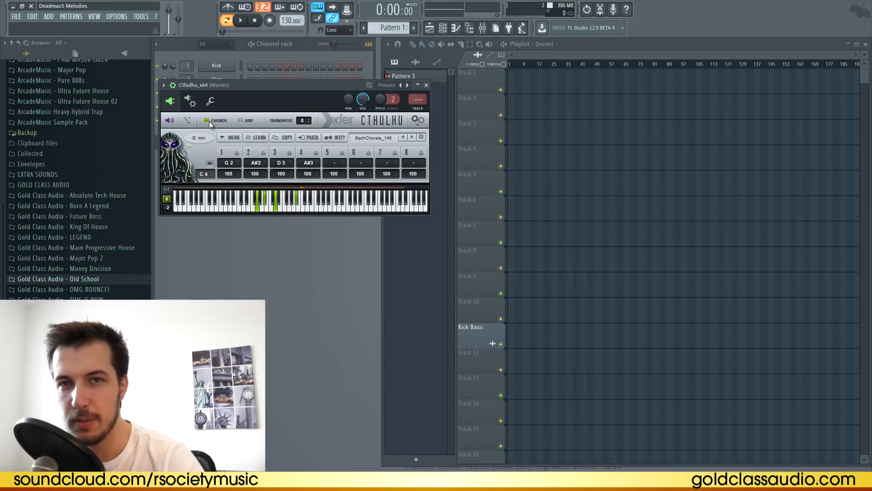
left_click(426, 85)
Add a Serum channel and set oscillator A to 3 unison voices with a detune of 0.09.
left_click(50, 17)
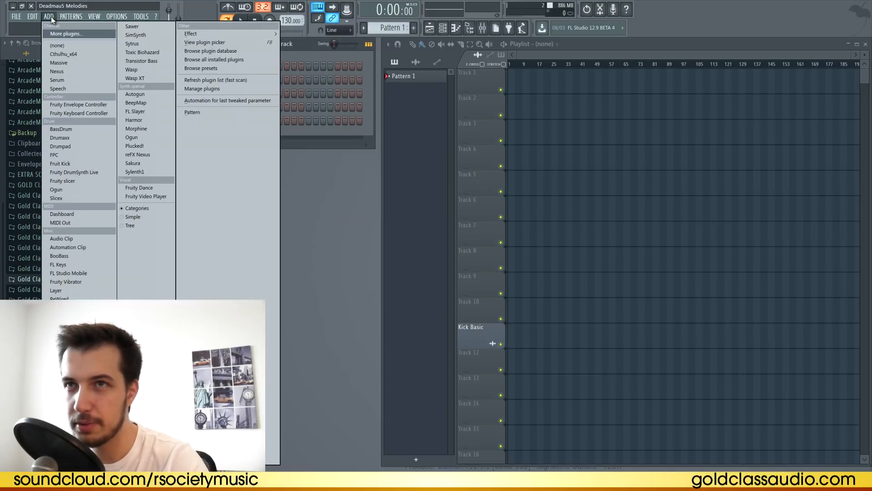
left_click(72, 46)
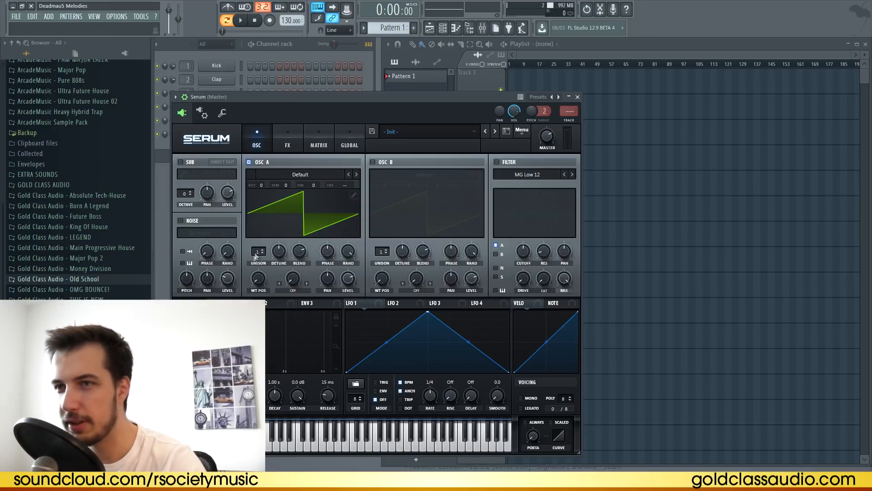
left_click_drag(258, 253, 279, 273)
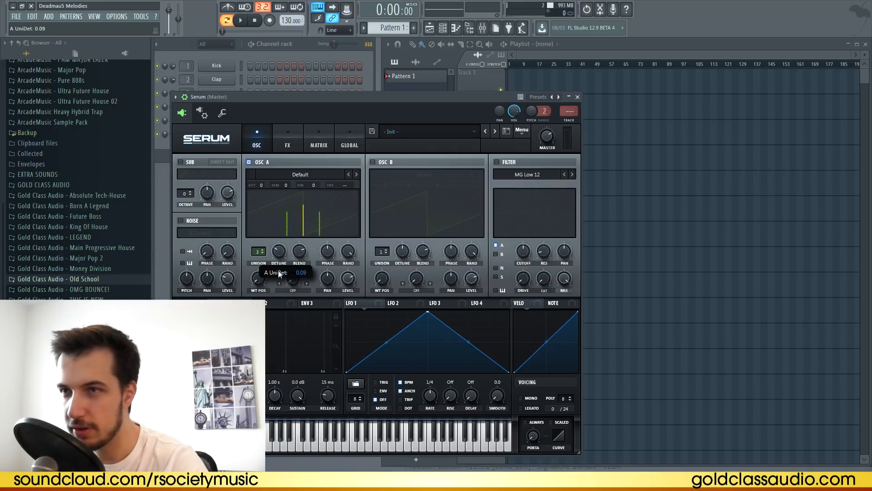
Enable Serum's MG Low 12 filter, lower its cutoff to about 20 Hz and adjust the Env 1 modulation amount on the cutoff.
left_click(498, 162)
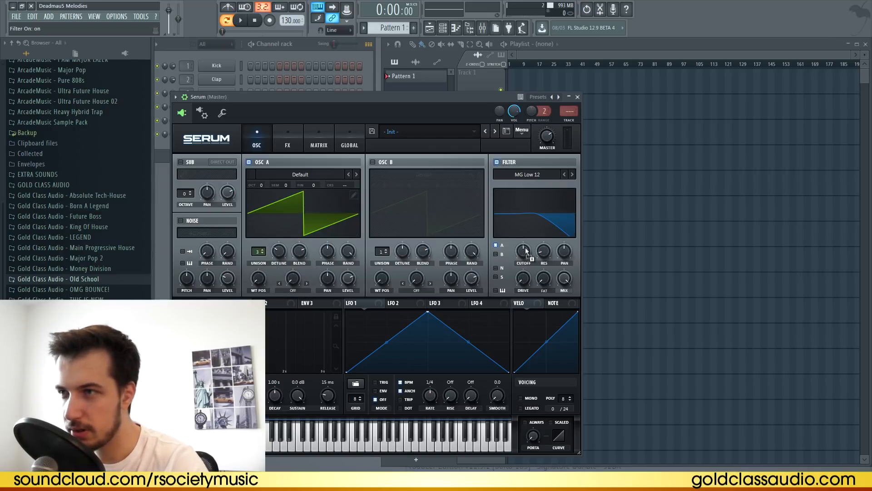
left_click(319, 139)
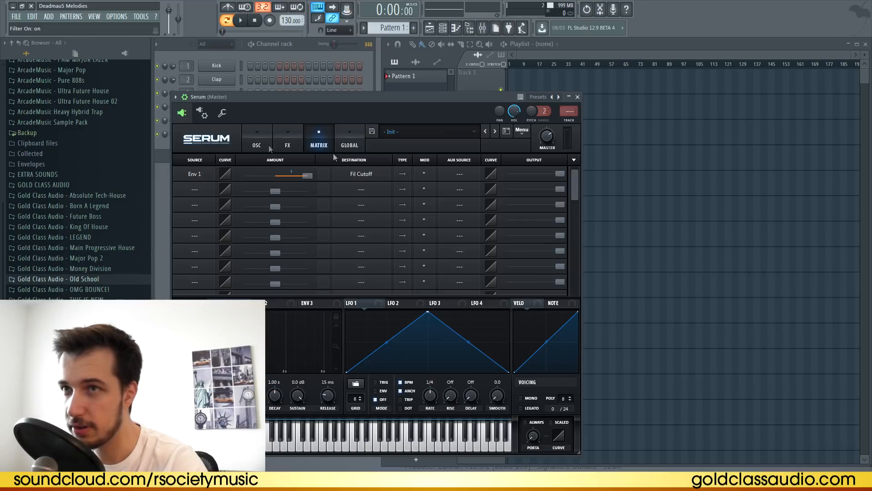
left_click(258, 140)
left_click_drag(524, 253, 527, 293)
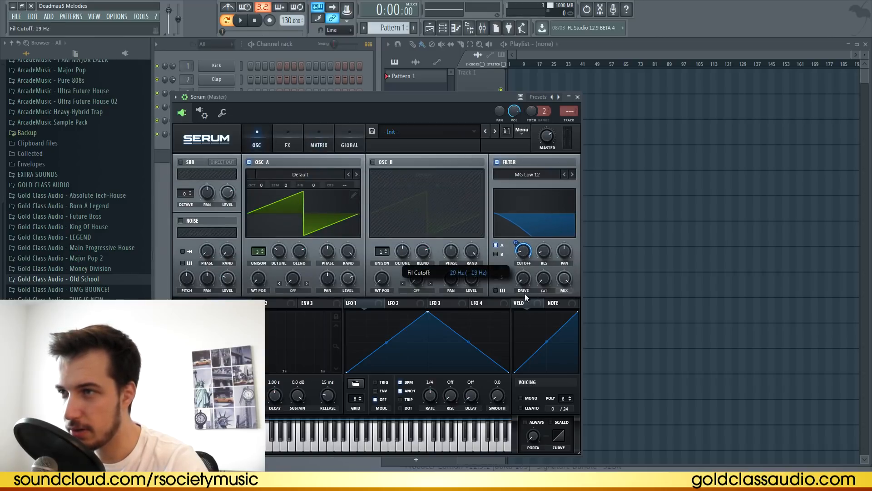
mouse_move(516, 240)
left_click_drag(516, 241, 515, 260)
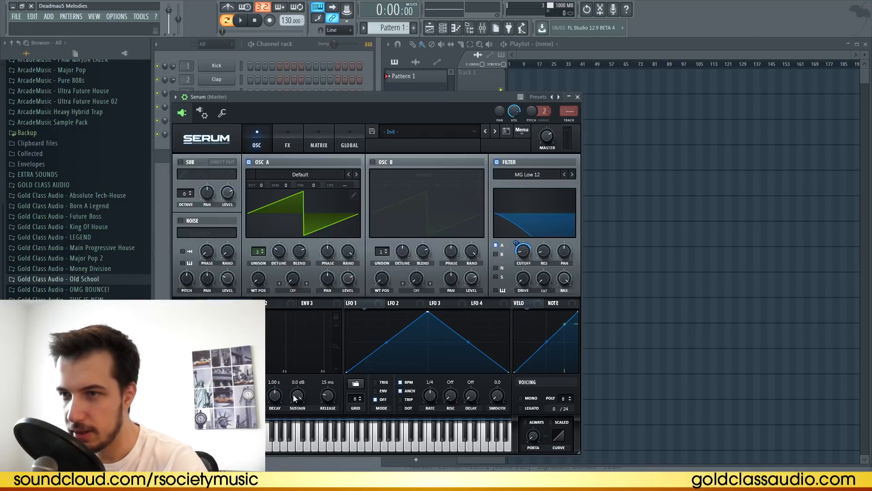
Lower Env 1's sustain to -oo dB and shorten its decay to 663 ms.
left_click_drag(299, 398, 304, 426)
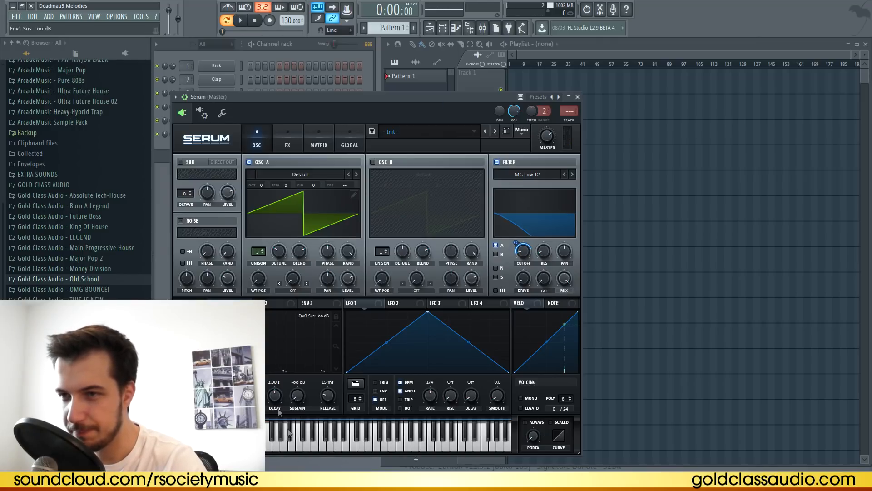
left_click_drag(274, 400, 277, 401)
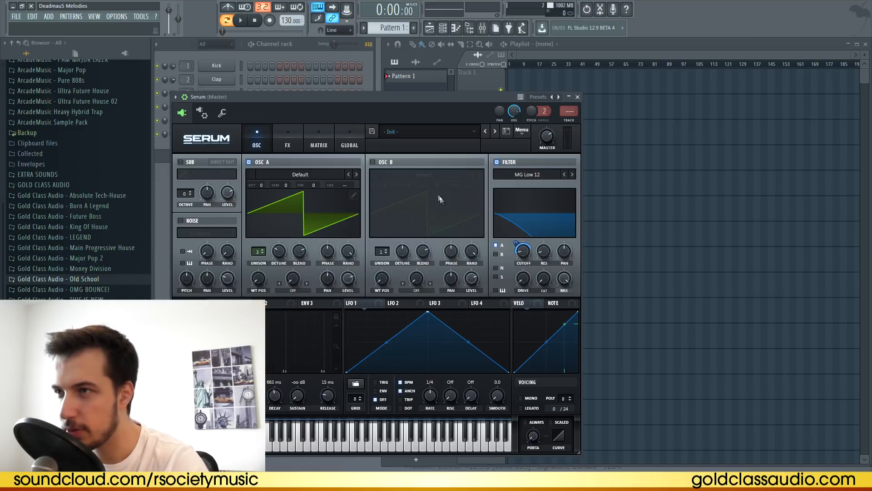
Add a multiband compressor to Serum's effects, adjust its threshold and audition a few notes.
left_click(287, 138)
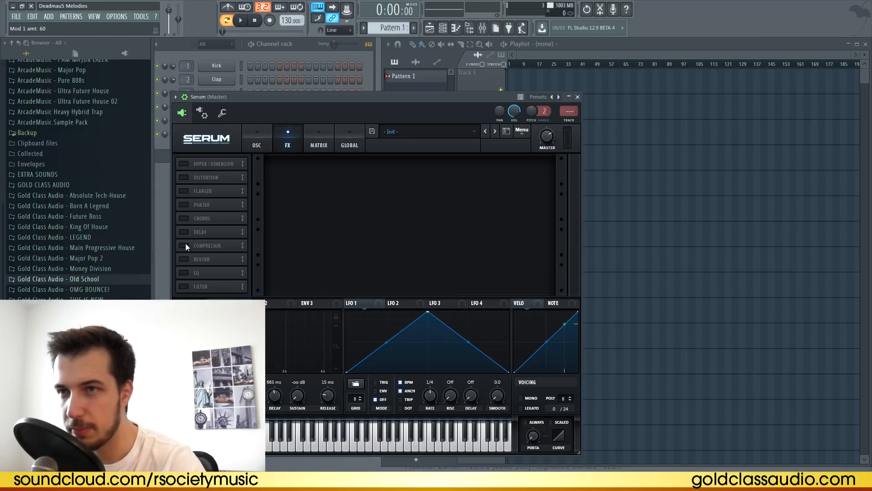
left_click(205, 246)
left_click(449, 181)
left_click_drag(313, 174, 314, 178)
key("b")
key("v")
key("b")
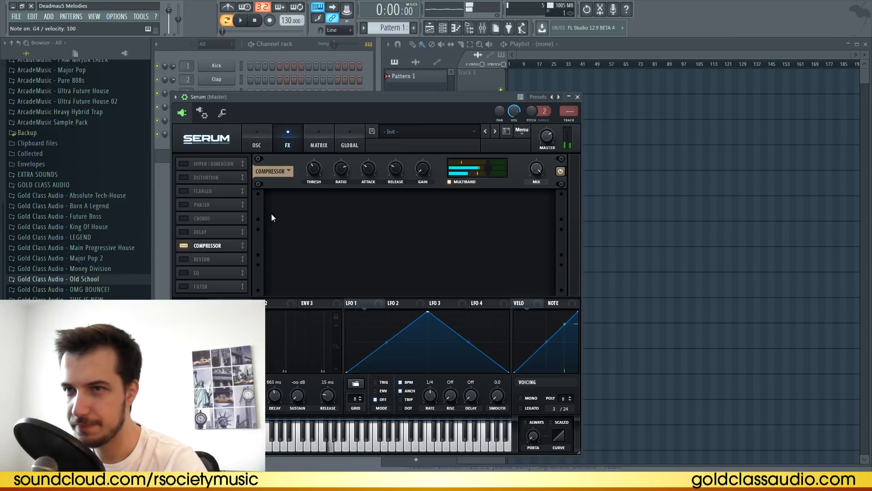
Add a reverb and a delay to Serum's effects and place the delay after the reverb.
left_click(214, 258)
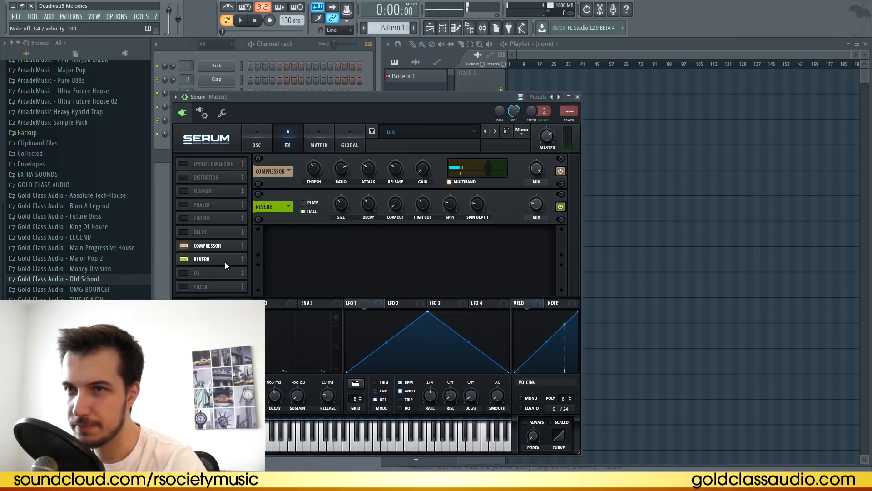
left_click(184, 232)
left_click_drag(195, 233, 208, 260)
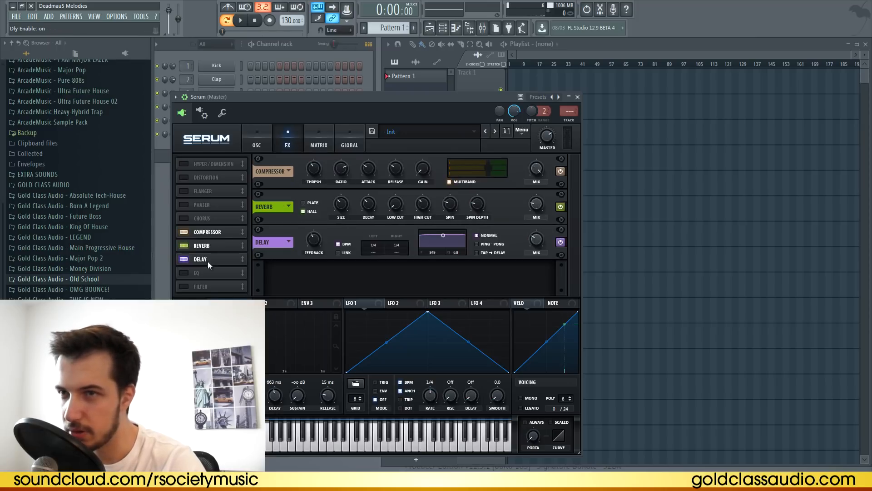
Set both delay times to 1/16 and the delay mode to ping-pong, and audition the sound.
left_click_drag(374, 246, 379, 238)
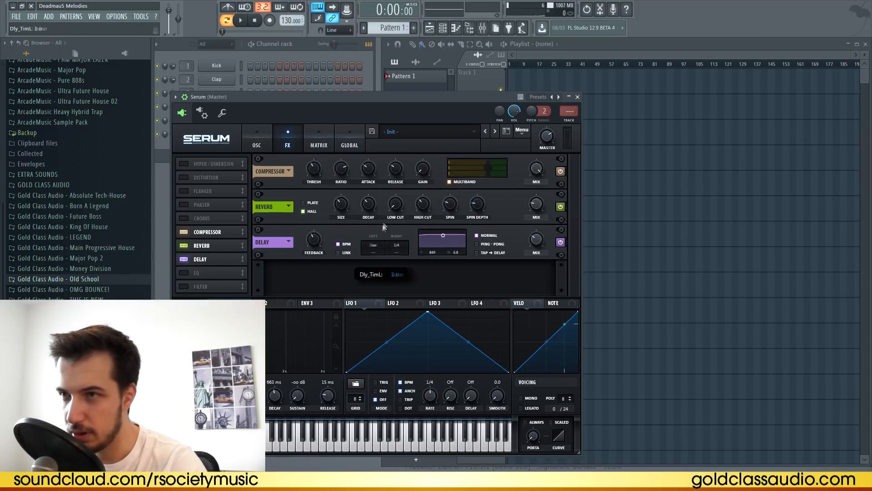
left_click_drag(379, 262, 379, 269)
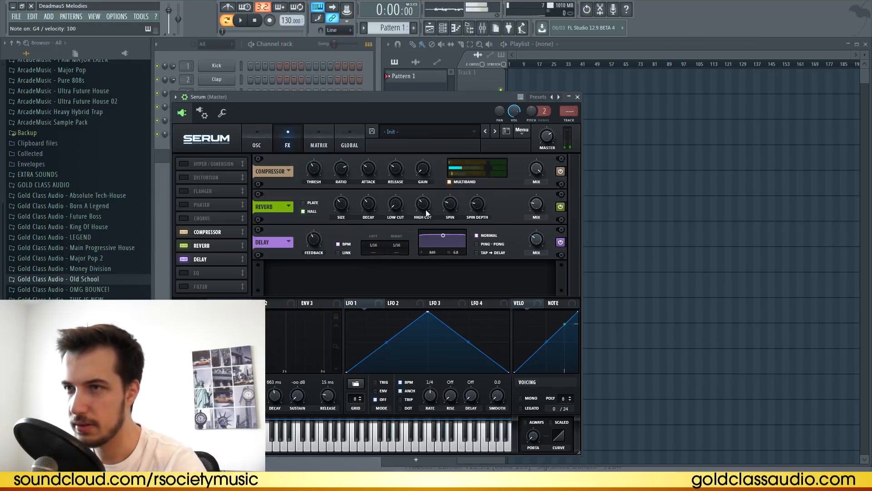
left_click(476, 244)
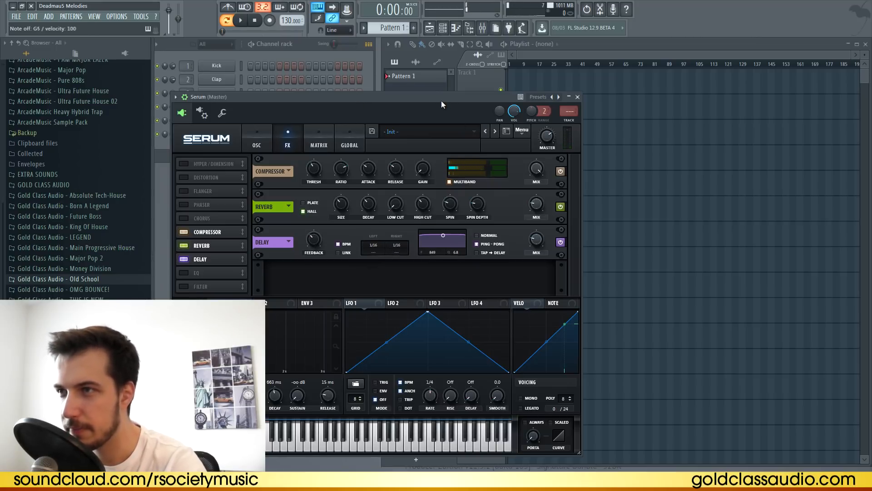
key("t")
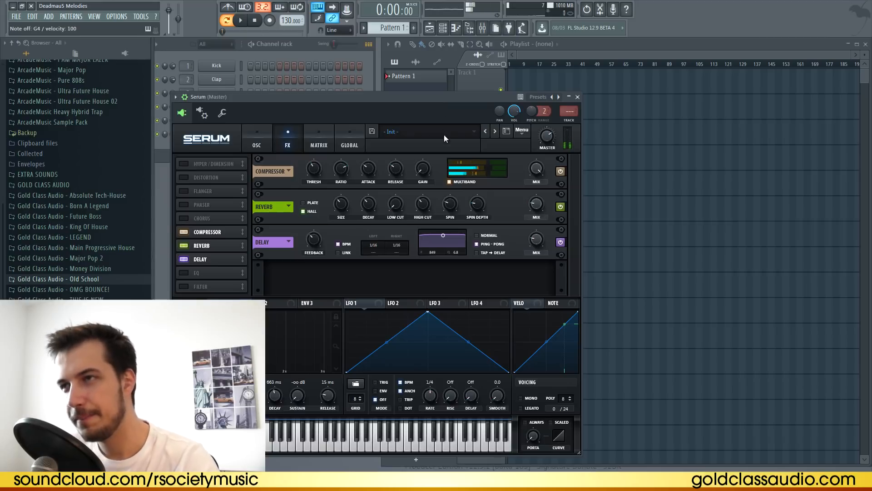
Reset Env 1's sustain to 0.0 dB and raise the MG Low 12 filter's cutoff, closing Serum when done.
left_click(257, 141)
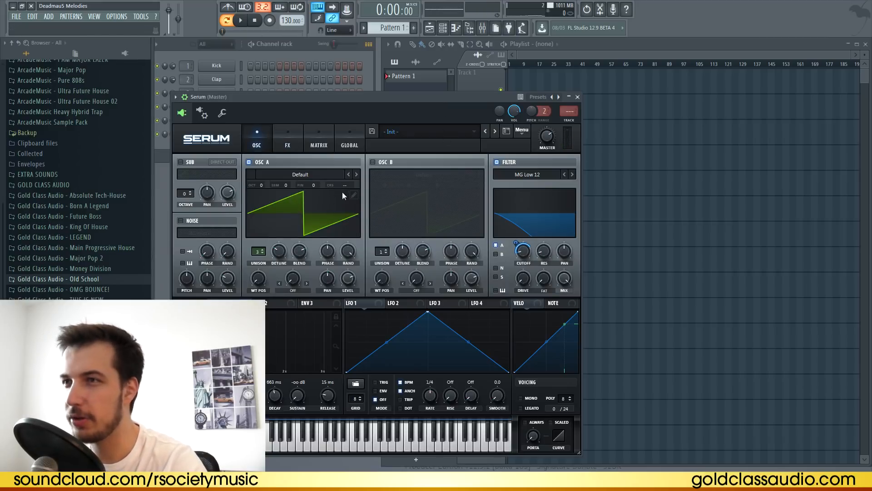
left_click(283, 137)
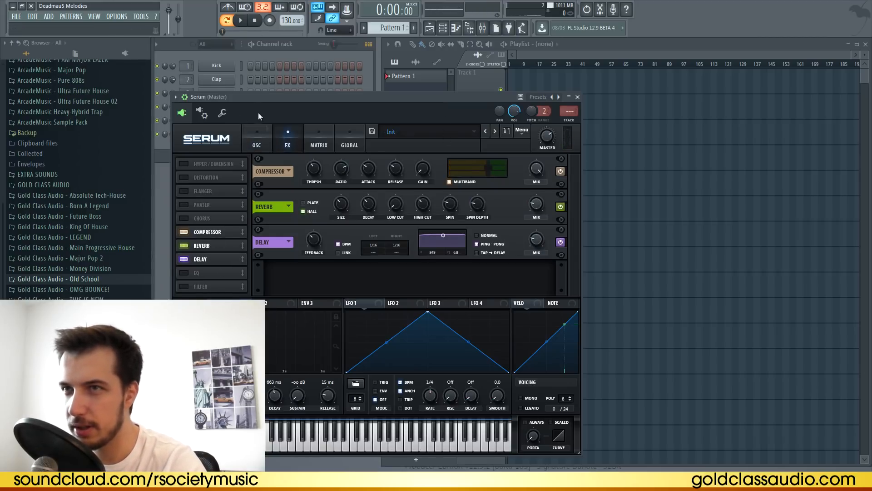
left_click(257, 138)
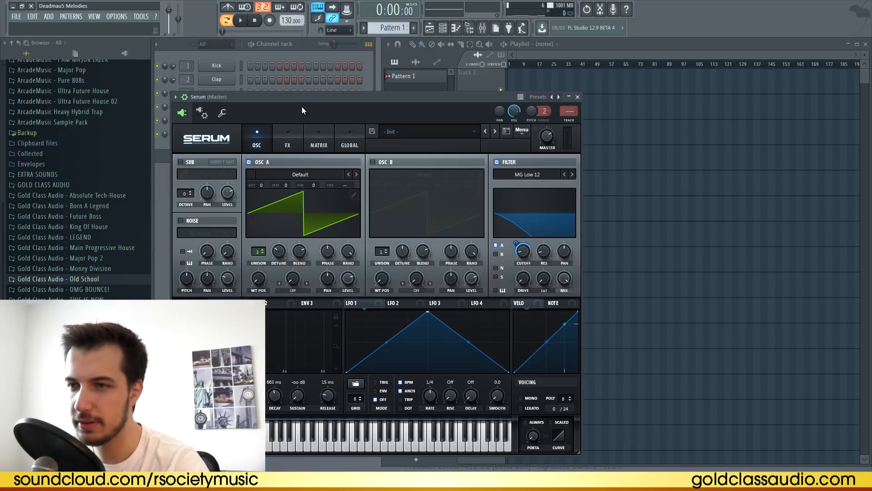
double_click(298, 396)
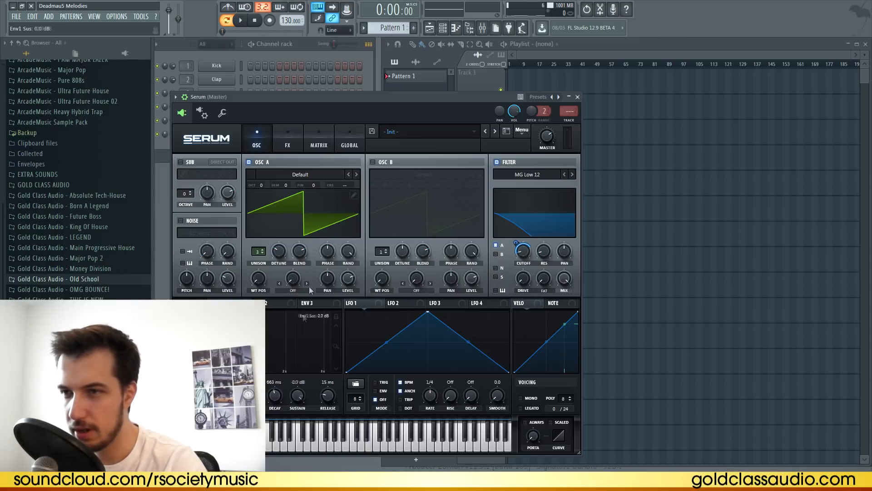
mouse_move(524, 262)
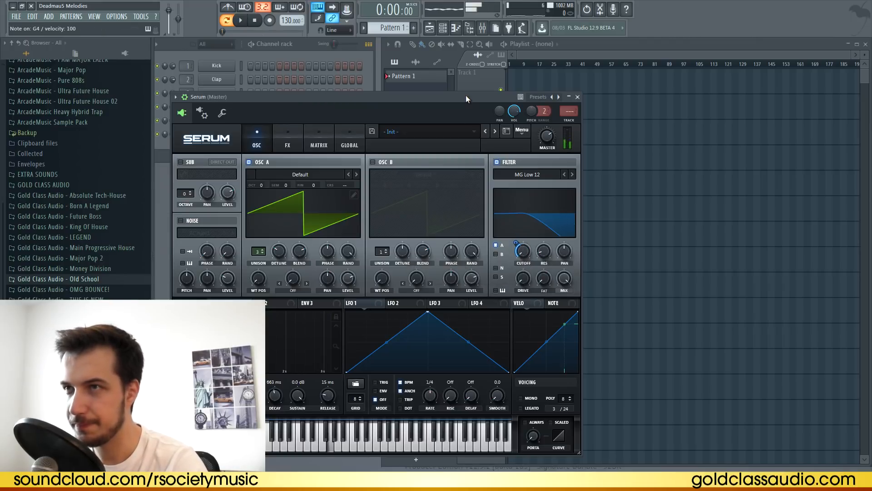
left_click(577, 97)
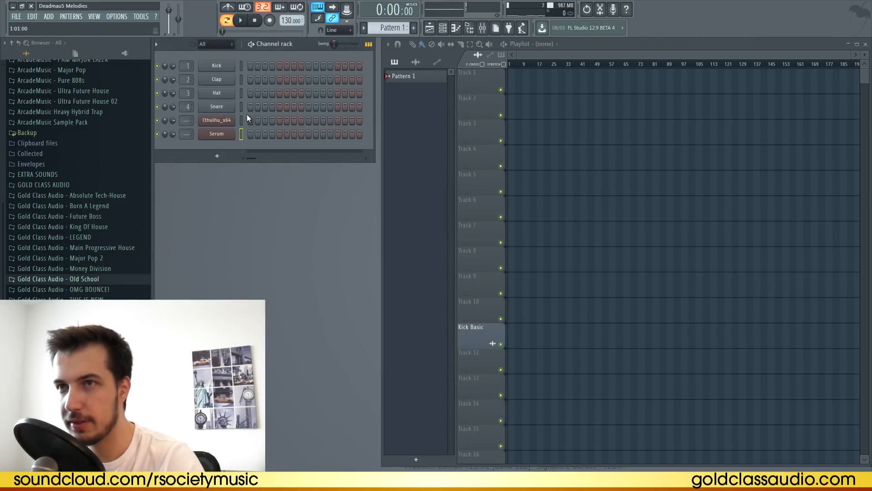
Set the project tempo to 128 BPM.
right_click(223, 138)
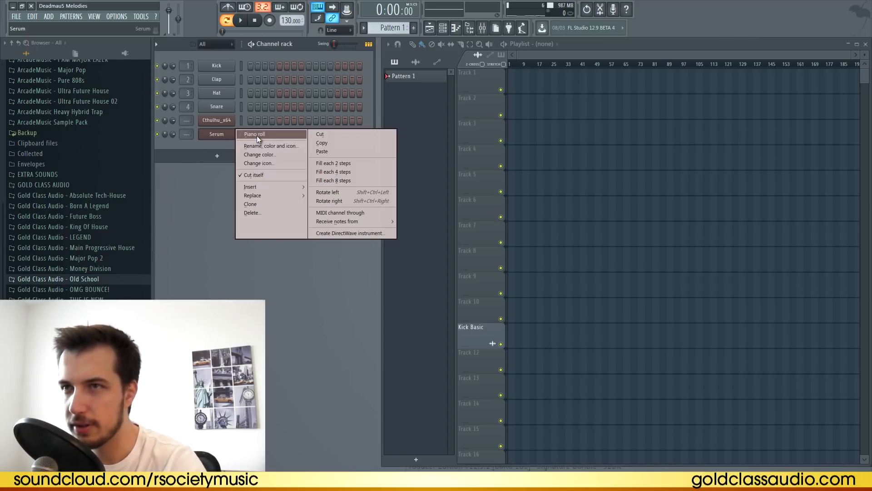
left_click(289, 22)
left_click_drag(284, 20, 284, 22)
Open the piano roll of the Serum channel.
right_click(225, 133)
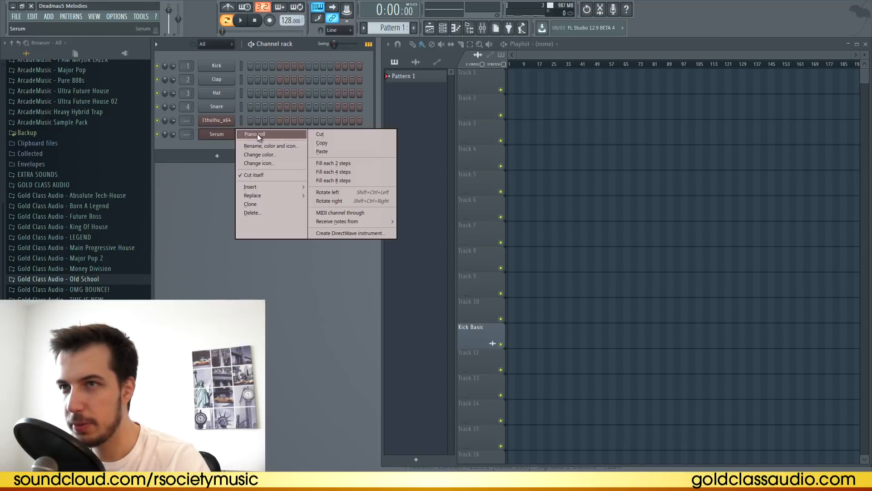
left_click(257, 134)
scroll(341, 81, "down", 2)
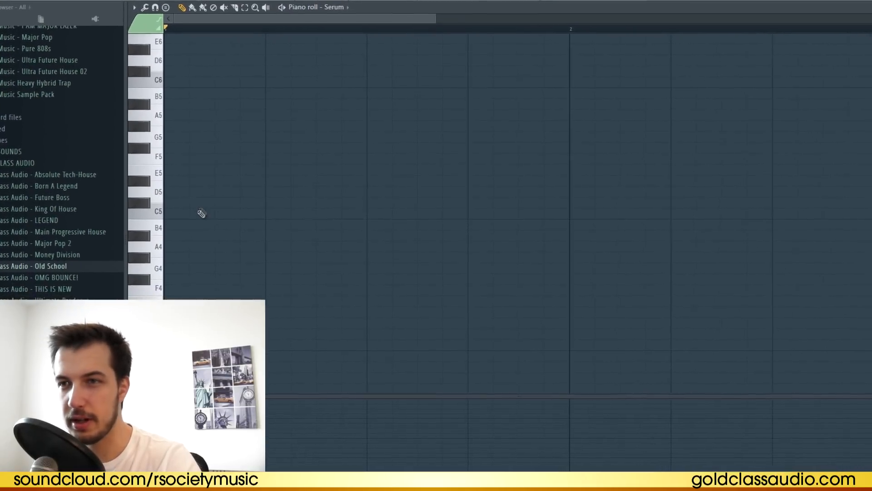
Draw a one-bar A#4 note at the start of the Serum pattern and play it back.
left_click(168, 228)
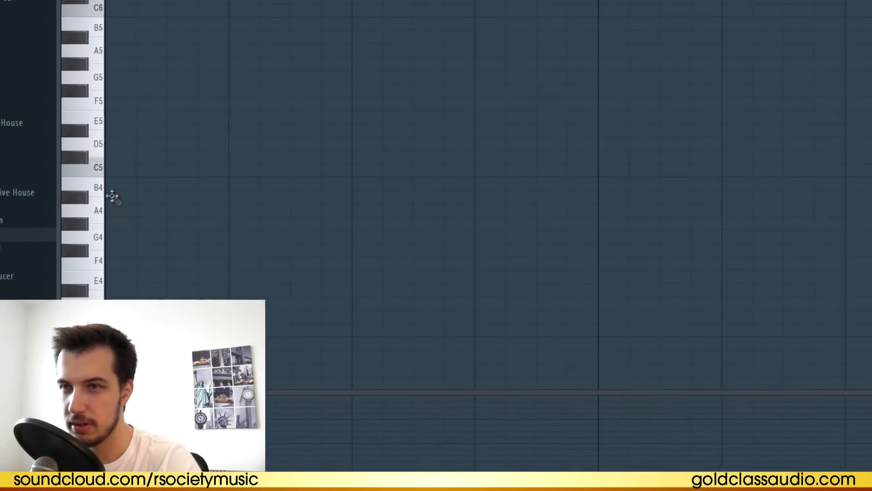
left_click_drag(128, 195, 596, 196)
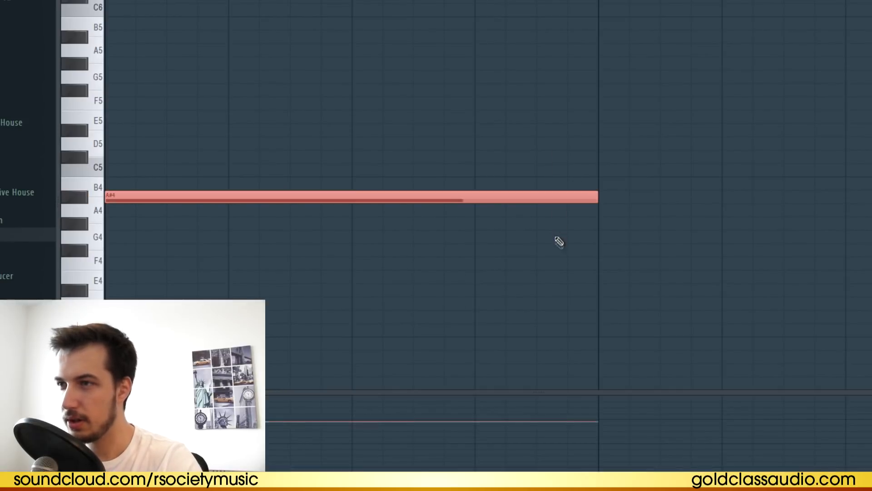
key("space")
key("space")
left_click_drag(157, 1, 196, 1)
scroll(216, 136, "up", 3)
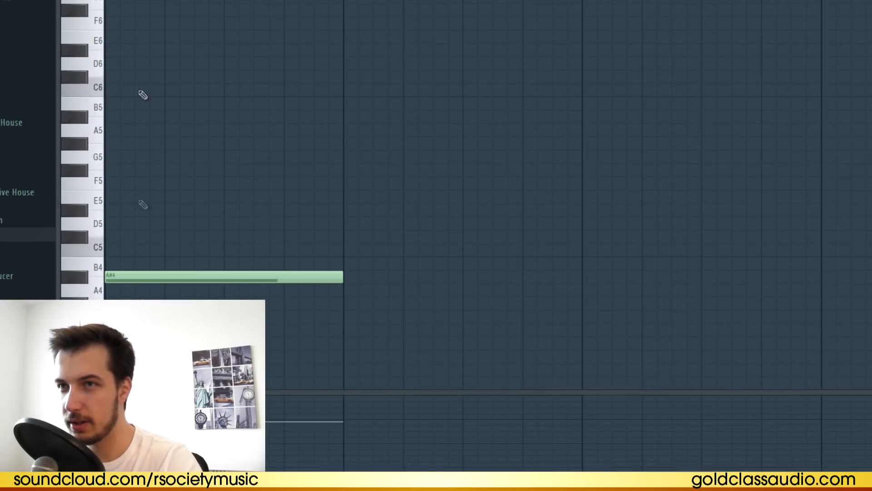
Draw one-bar notes at D#5, G5 and A#5 above the A#4 note and audition the chord.
left_click(114, 183)
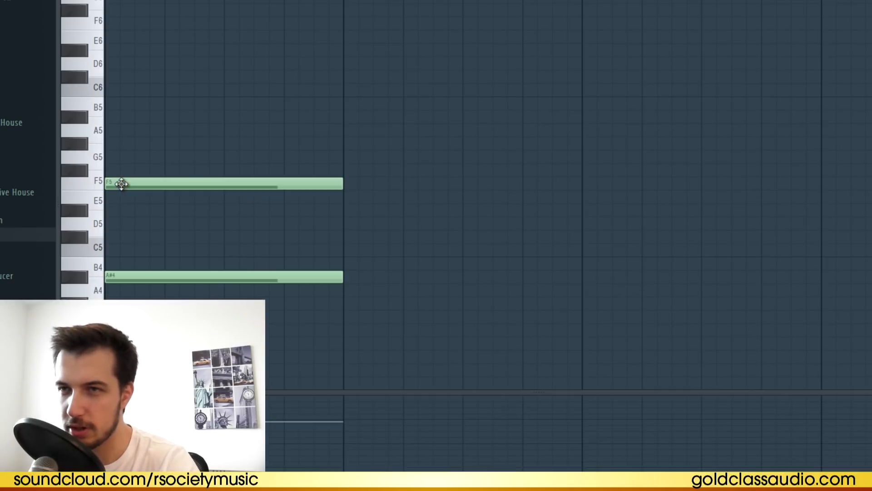
key("space")
left_click_drag(121, 181, 121, 211)
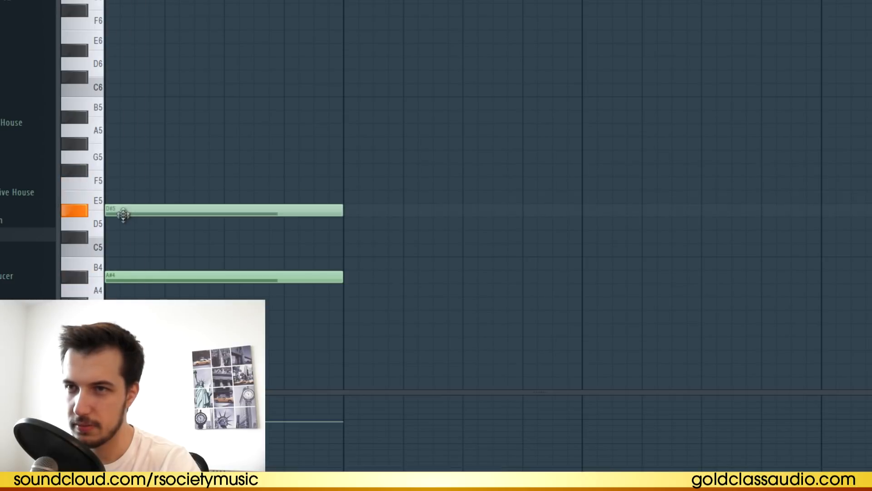
left_click_drag(113, 143, 117, 115)
left_click(119, 157)
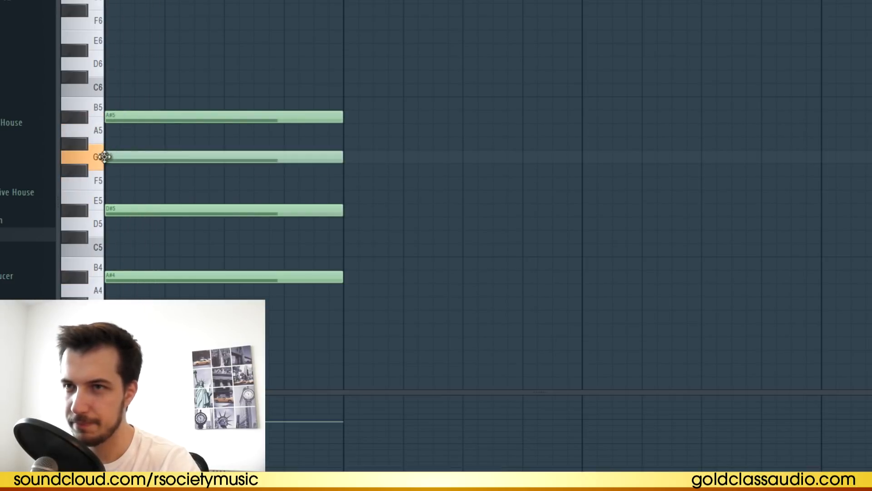
key("space")
mouse_move(123, 156)
left_mouse_down()
mouse_move(124, 172)
mouse_move(119, 156)
left_mouse_up()
key("space")
key("space")
Try a D#6 note on top of the chord, audition it, and remove it again.
left_click_drag(110, 79, 104, 44)
key("space")
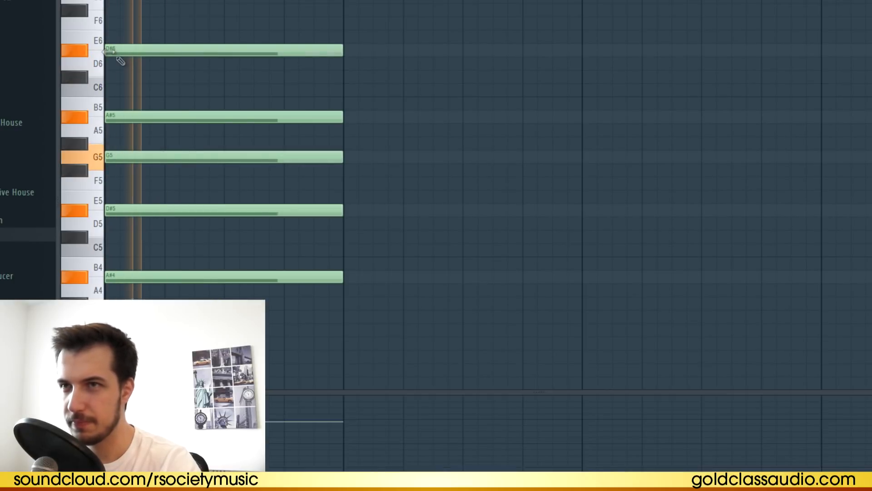
key("space")
right_click(128, 53)
key("space")
key("space")
Raise the D#5 note by an octave, audition the chord, and delete the raised note.
left_click(147, 214)
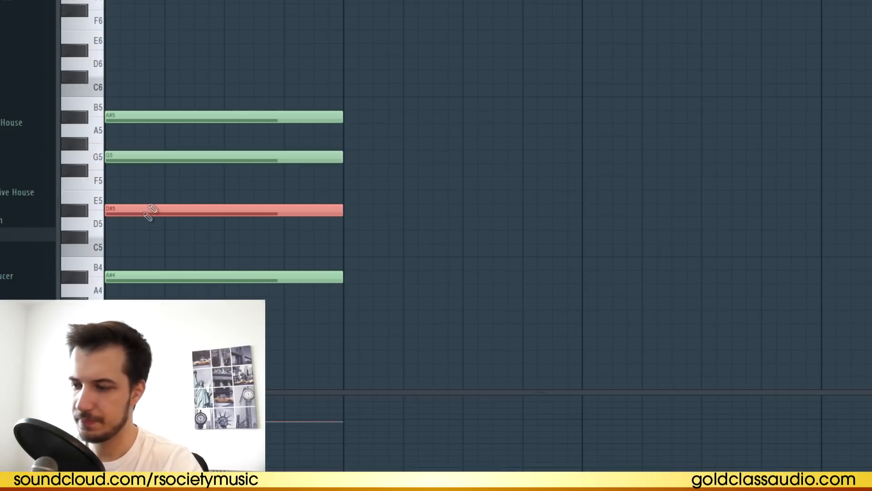
key("ctrl+Up")
key("space")
key("space")
right_click(169, 58)
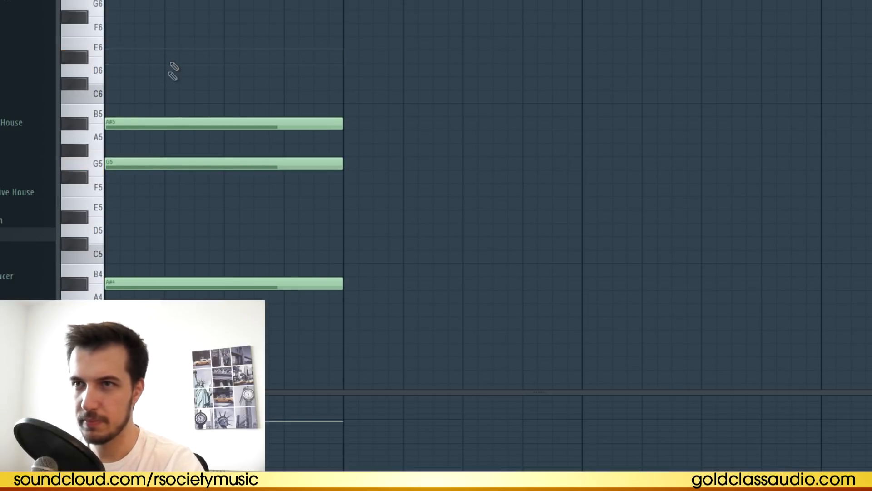
Replace the chord's A#5 and G5 notes with D6 and a redrawn A#5, auditioning each change.
right_click(133, 118)
left_click_drag(124, 83, 94, 65)
key("space")
key("space")
right_click(142, 160)
left_click_drag(124, 149, 119, 123)
key("space")
key("space")
key("space")
key("space")
Rework the one-bar chord into A#4, F5 and A#5, removing the D6 note, and play it back.
right_click(142, 73)
key("space")
key("space")
key("space")
key("space")
left_click_drag(168, 123, 123, 191)
left_click_drag(121, 137, 121, 119)
key("space")
key("space")
key("space")
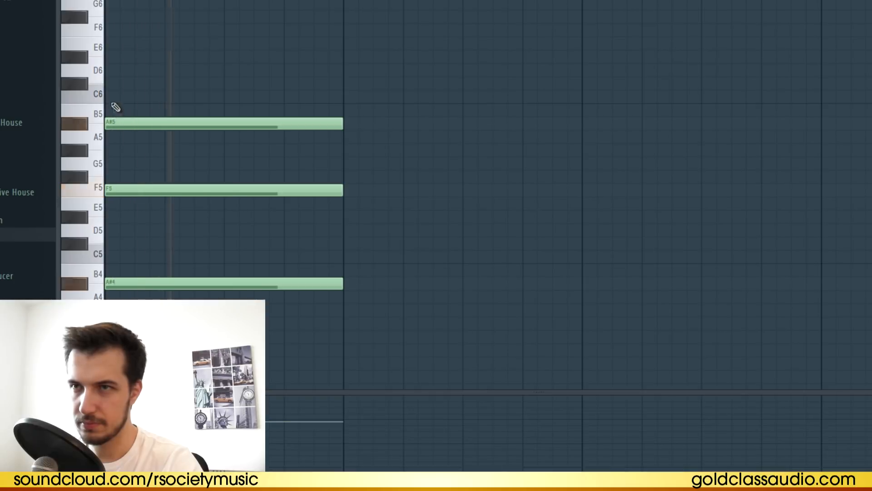
key("space")
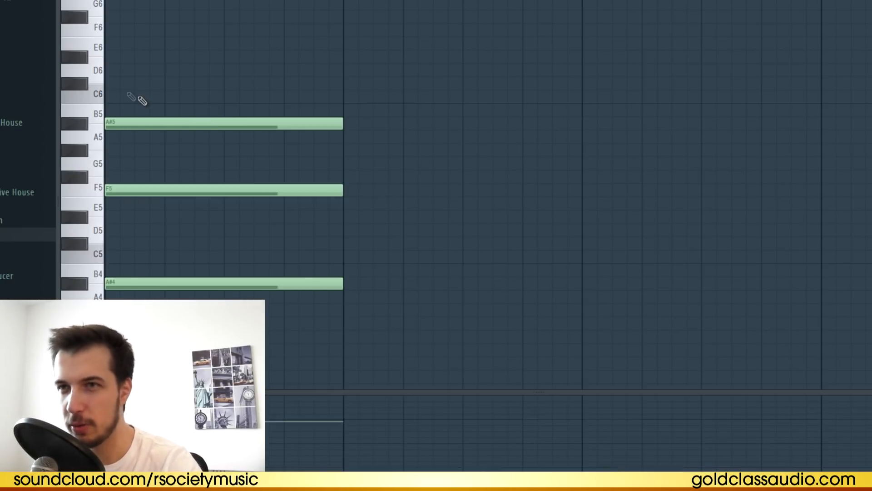
Add a one-bar D6 note on top of the chord, discarding the trial C#6 note, and audition it.
left_click(114, 84)
key("space")
key("space")
left_click(109, 68)
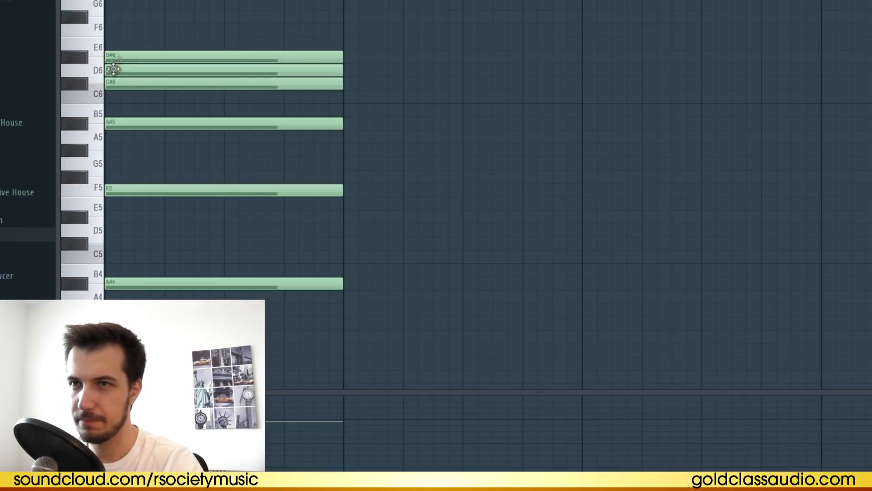
right_click(116, 84)
key("space")
key("space")
Stretch all four chord notes to two bars.
scroll(253, 56, "down", 1)
left_click_drag(362, 37, 258, 344)
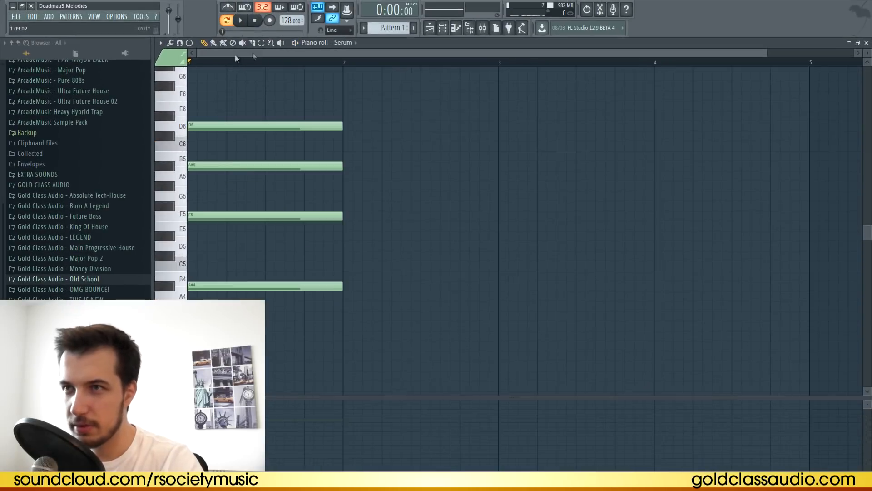
left_click_drag(353, 287, 498, 287)
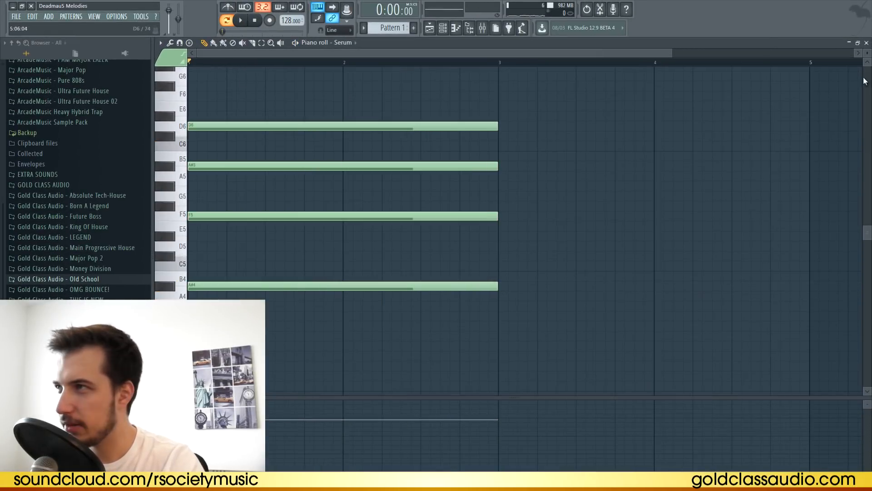
In Serum, lower Env 1's sustain to -oo dB and its filter cutoff modulation to about 56, and return to the piano roll.
left_click(866, 43)
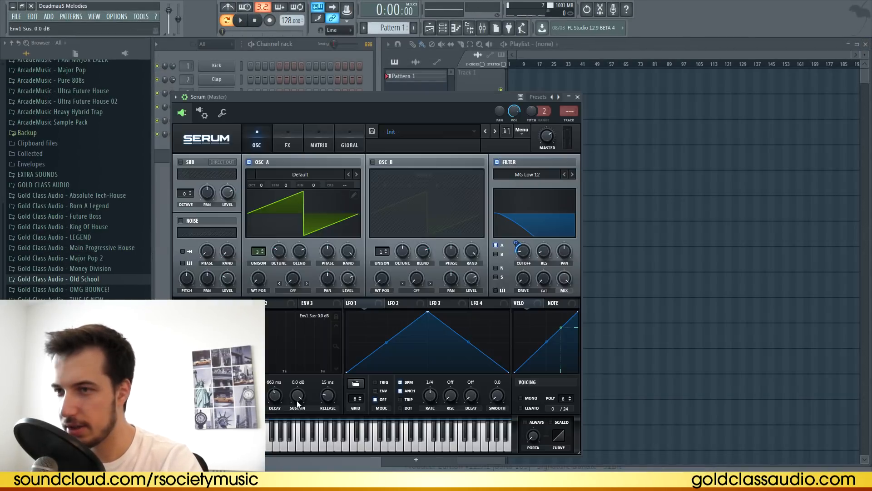
left_click_drag(296, 398, 297, 427)
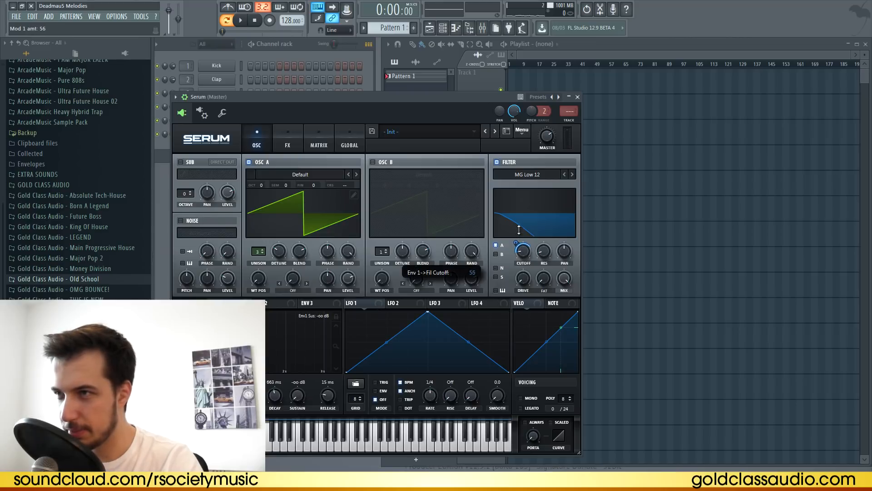
key("F7")
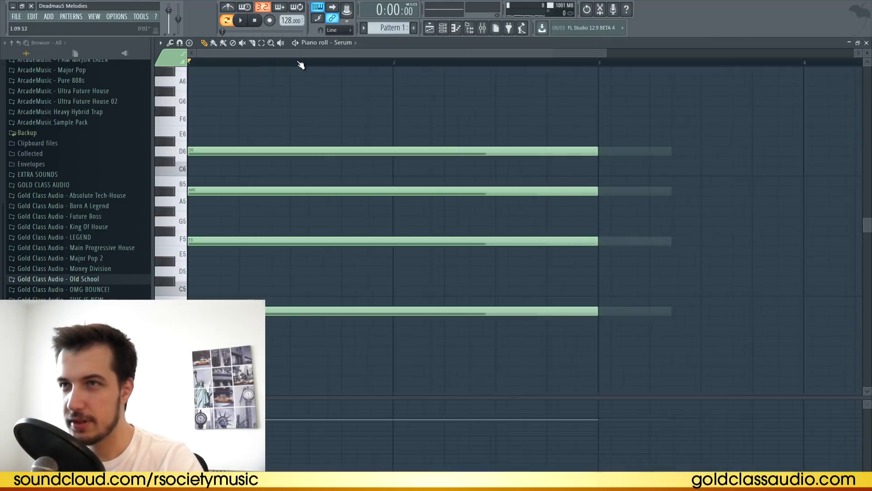
Shorten all chord notes to eighth notes, repeat the chord eight times to fill bar 1, and play it back.
key("ctrl+a")
left_click_drag(548, 240, 224, 231)
key("ctrl+b")
key("ctrl+b")
key("ctrl+b")
key("ctrl+b")
key("ctrl+b")
key("ctrl+b")
key("ctrl+b")
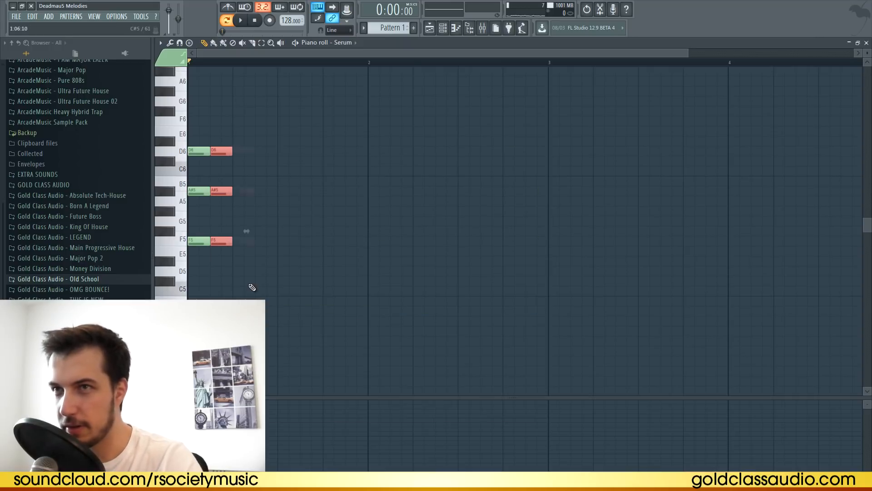
key("space")
key("ctrl+d")
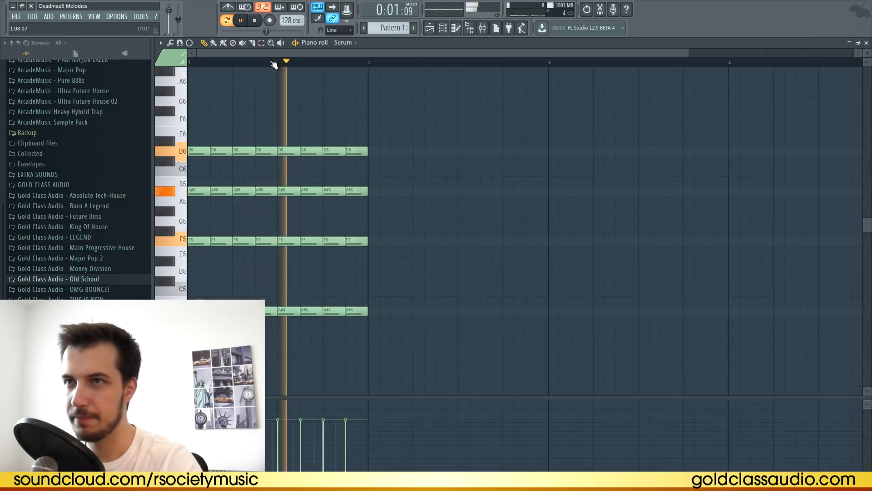
scroll(300, 90, "down", 2)
key("space")
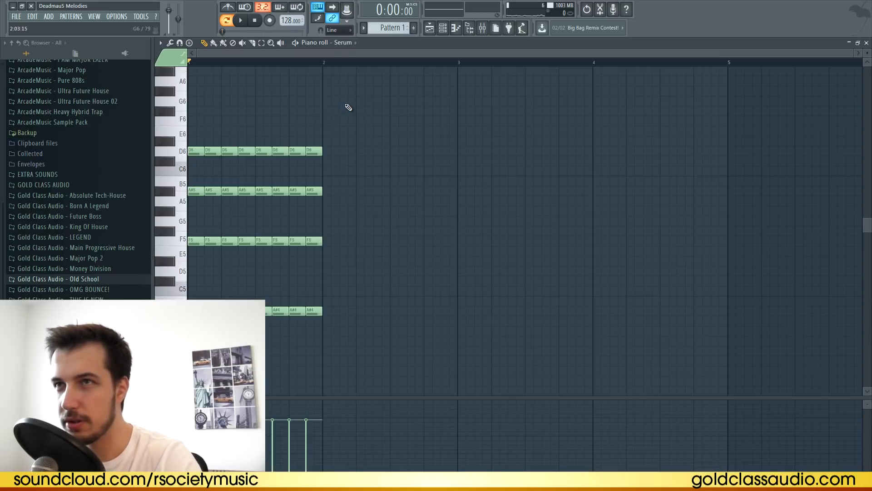
Transpose the whole chord bar down four semitones so its root is F#4, and play it back.
key("Down")
key("Down")
key("Down")
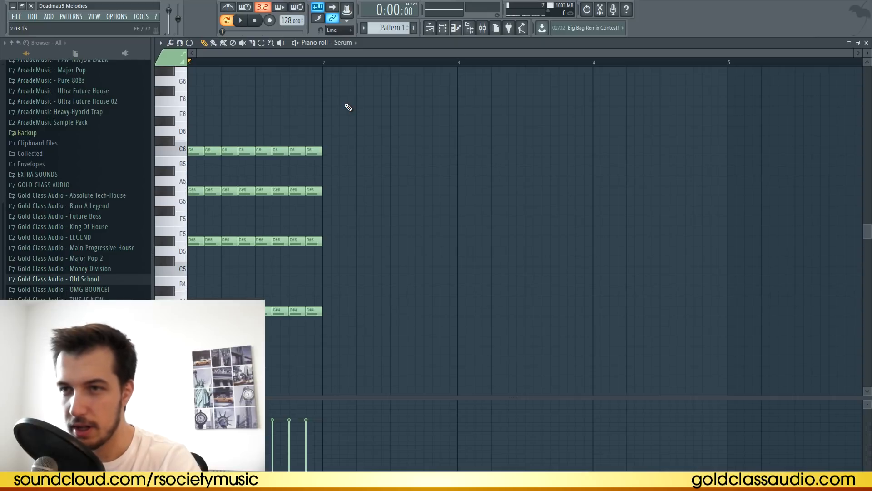
key("Down")
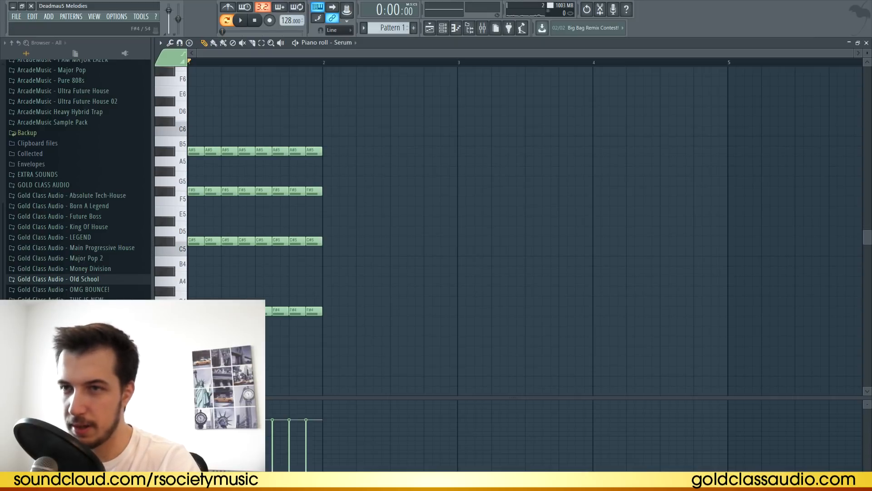
key("space")
key("space")
Try the chord's top row of notes at B5 and A5, audition each, and return the row to A#5.
key("space")
key("space")
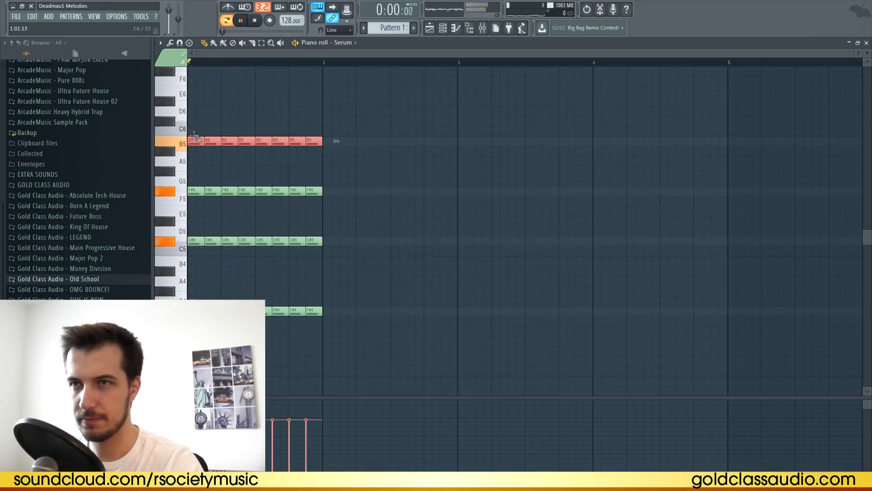
key("space")
left_click_drag(194, 142, 196, 159)
key("space")
key("space")
key("space")
key("space")
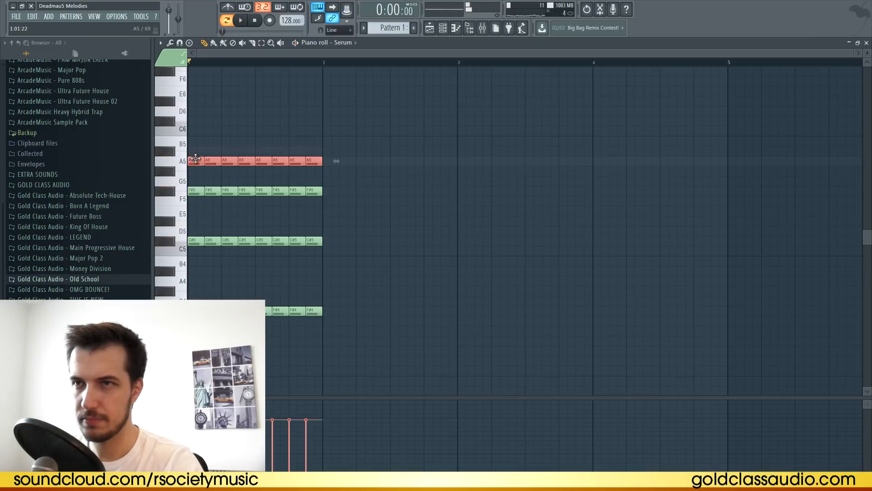
key("space")
key("space")
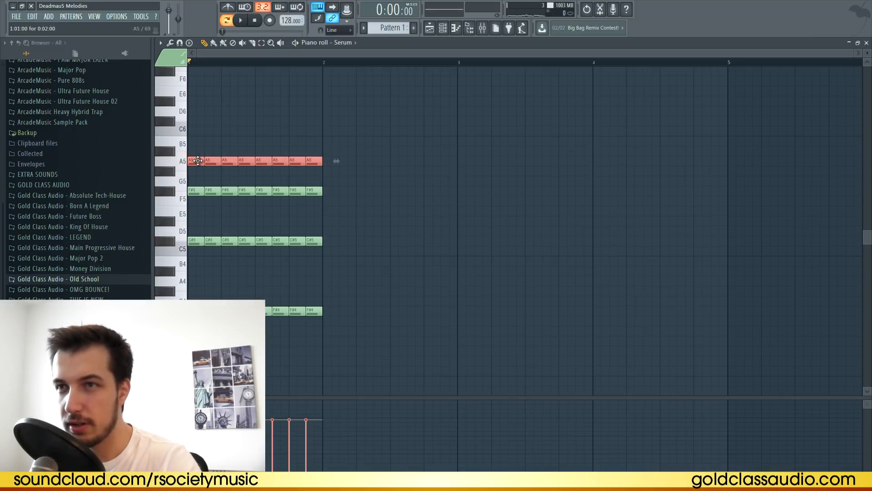
left_click_drag(196, 159, 196, 149)
key("space")
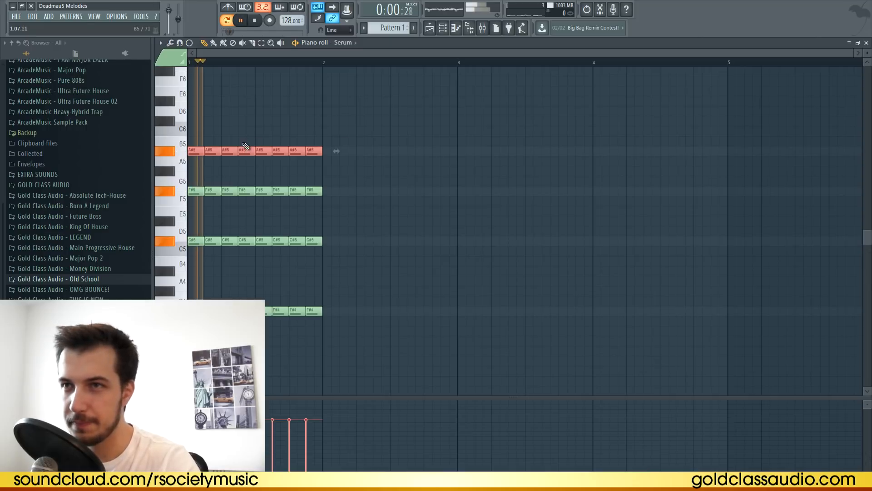
key("space")
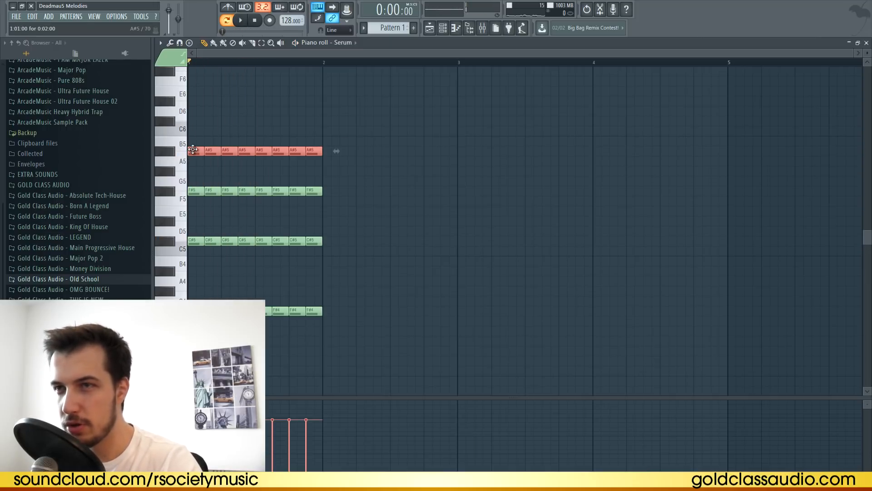
Compare the top row at A5 once more by ear and move it back to A#5.
left_click_drag(193, 149, 192, 159)
key("space")
key("space")
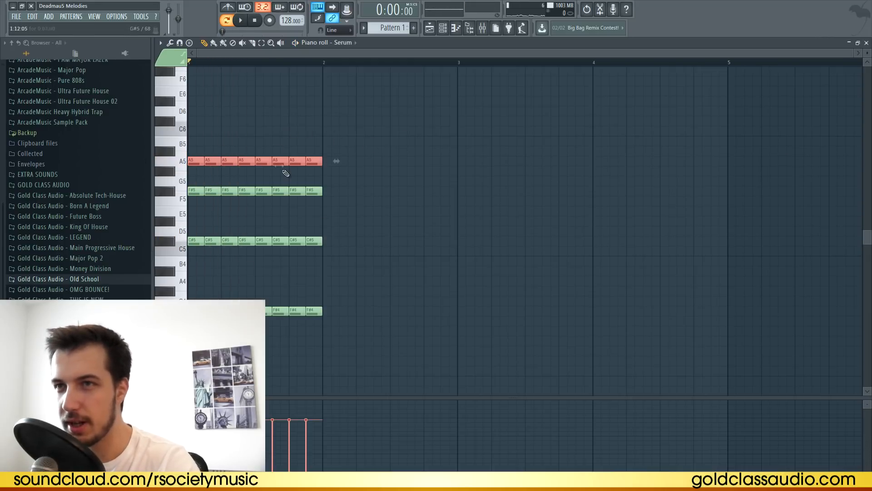
left_click_drag(199, 165, 195, 150)
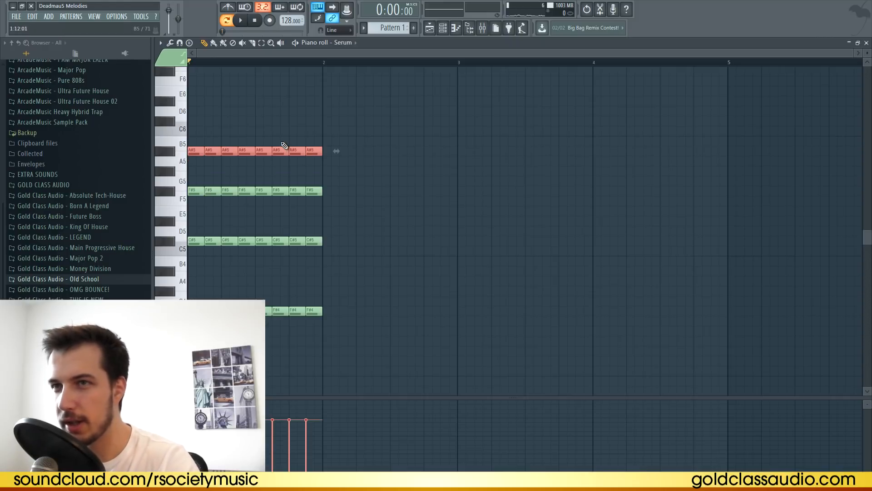
left_click(204, 128)
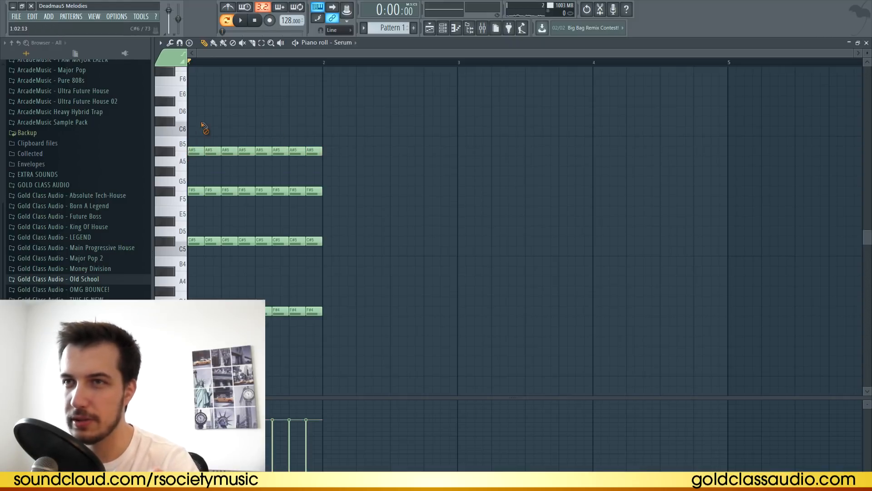
Copy the A#5 row of eighth notes up to C#6 and play back the fuller chord.
key("ctrl+a")
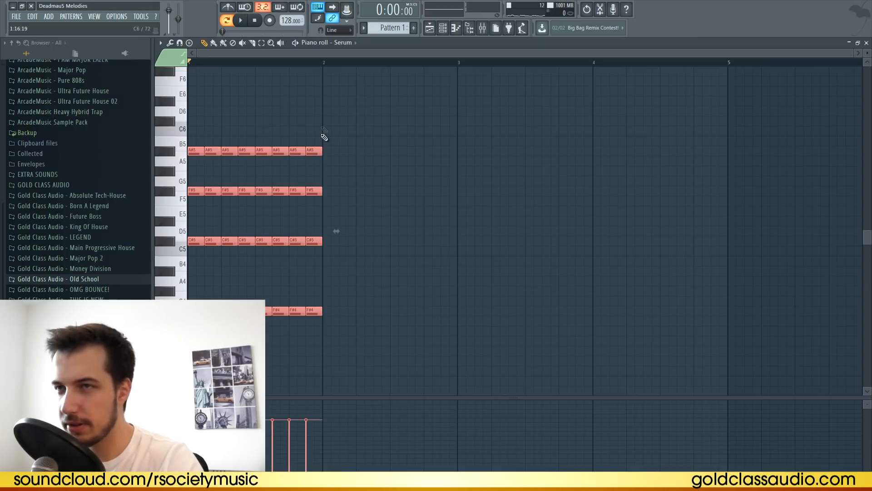
left_click(293, 121)
left_click_drag(340, 136, 206, 164)
left_click(224, 119, "ctrl")
left_click_drag(384, 127, 194, 154)
key("space")
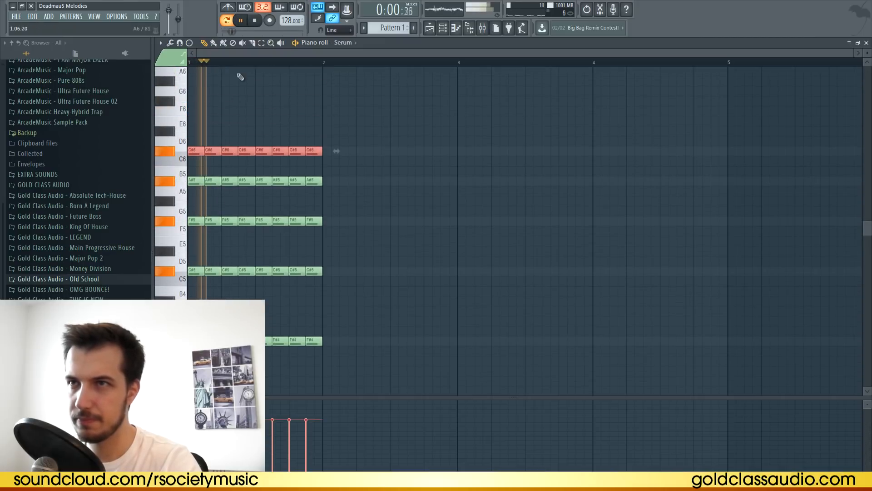
left_click(238, 63)
key("space")
Double the root an octave lower so the chord has eighth-note rows at both F#3 and F#4, auditioning the low row.
left_click_drag(358, 334, 148, 356)
scroll(395, 241, "down", 2)
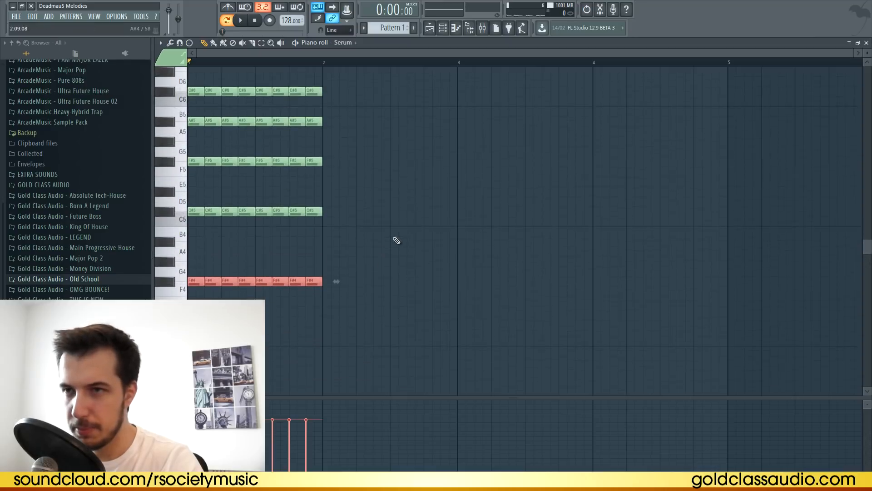
key("ctrl+Down")
scroll(396, 237, "down", 1)
key("space")
key("space")
mouse_move(195, 358)
left_mouse_down("shift")
mouse_move(198, 282)
mouse_move(180, 258)
left_mouse_up("shift")
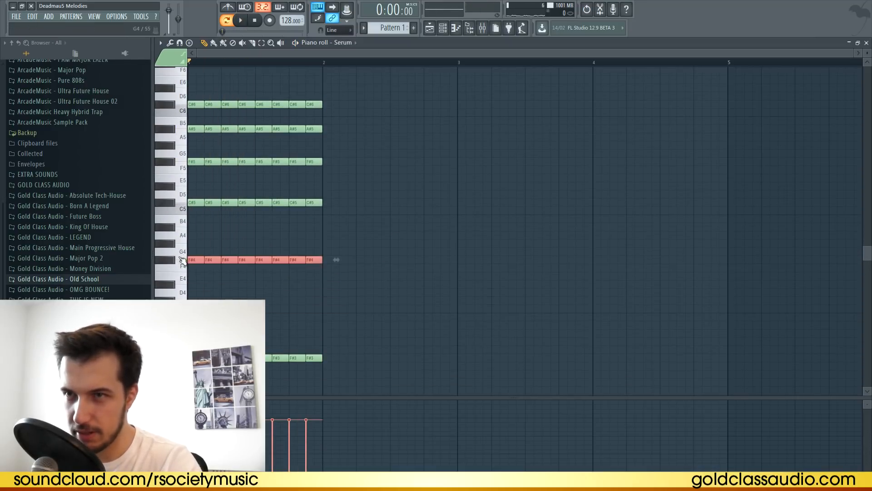
left_click(448, 313, "ctrl")
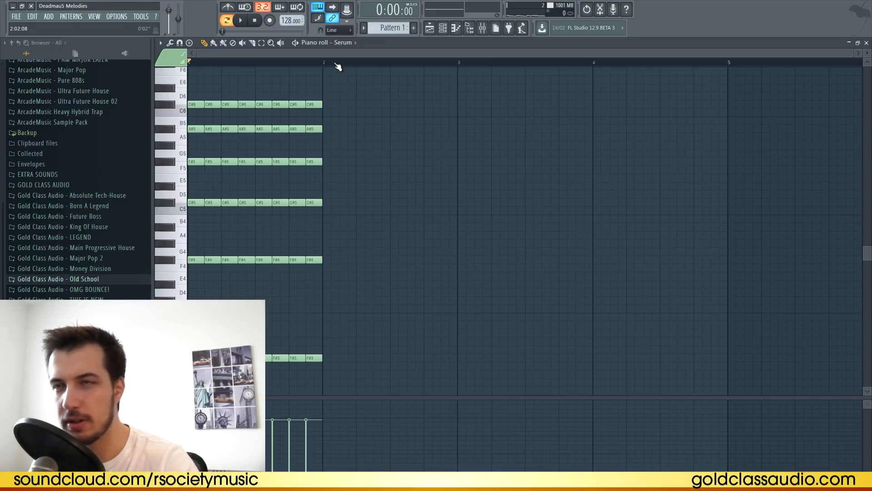
Play the chord bar, duplicate it into bar 2, and play back the pattern.
scroll(257, 132, "up", 2)
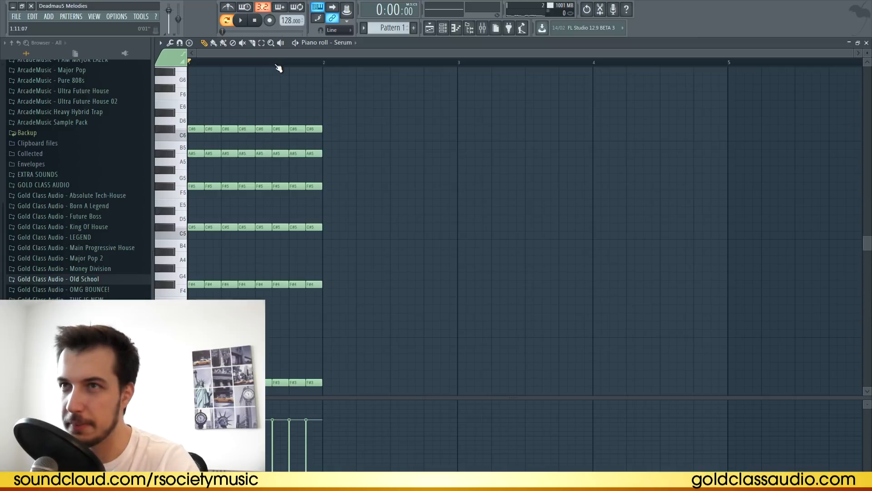
key("space")
scroll(380, 107, "down", 2)
key("ctrl+b")
left_click(480, 200, "ctrl")
scroll(387, 64, "down", 1)
key("space")
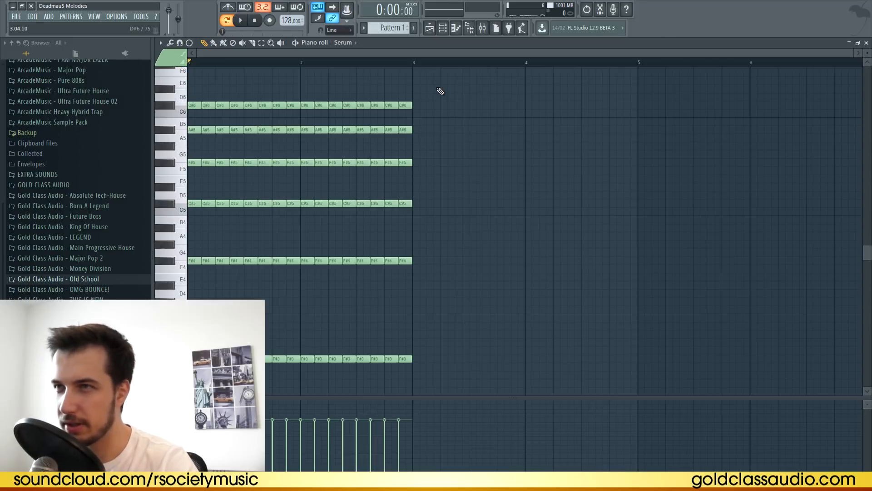
key("space")
Try lowering the A#5 notes in bar 2 to A5, play back the comparison, and return them to A#5.
left_click_drag(465, 71, 304, 382)
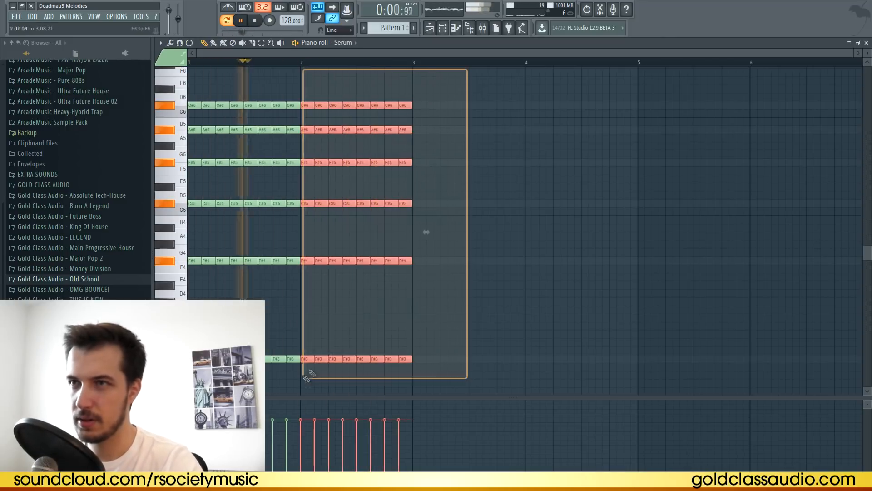
left_click(453, 104, "ctrl")
key("space")
left_click_drag(425, 152, 301, 168)
left_click_drag(429, 122, 307, 139)
left_click(293, 62)
key("space")
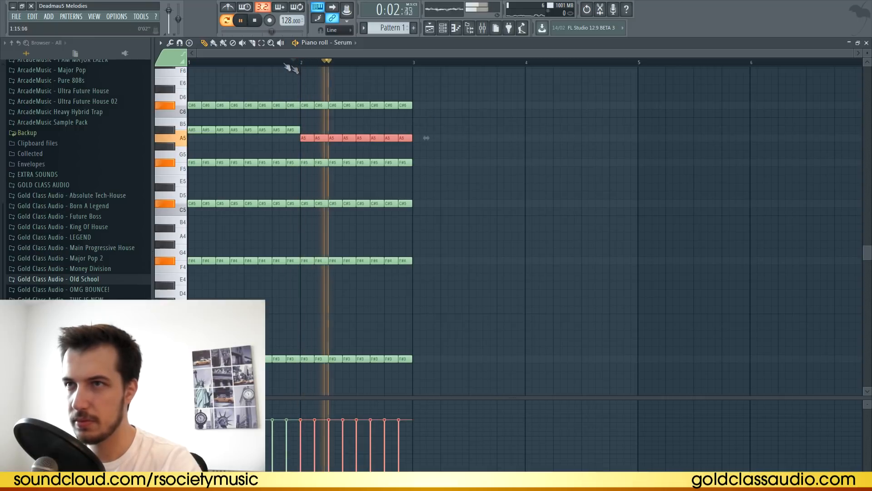
left_click_drag(311, 138, 307, 131)
key("space")
key("space")
Duplicate the second half of bar 2 into bar 3 and lower the new A#5 notes to A5.
left_click_drag(459, 85, 362, 370)
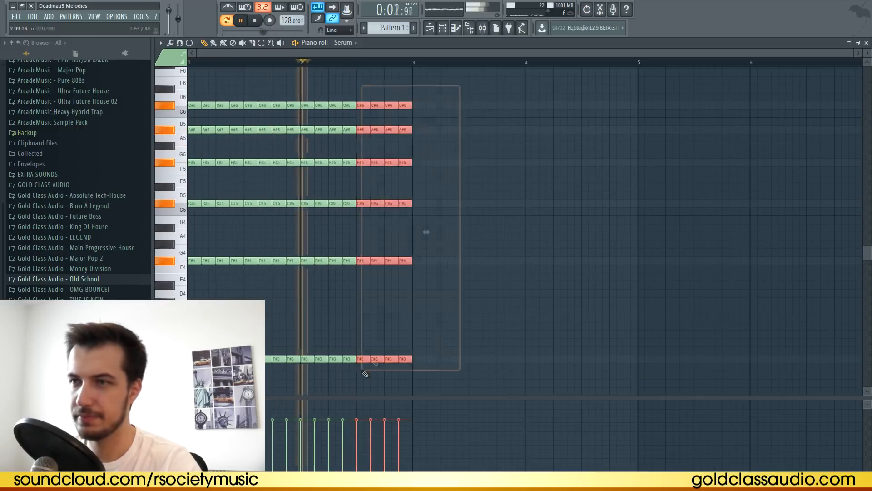
key("ctrl+b")
left_click_drag(477, 116, 418, 138)
left_click_drag(421, 131, 424, 142)
Duplicate the lowered half bar to fill bar 3, and audition A#5 against A5 at the chord change.
left_click_drag(494, 87, 421, 366)
key("ctrl+b")
left_click(539, 230, "ctrl")
scroll(539, 231, "down", 1)
key("space")
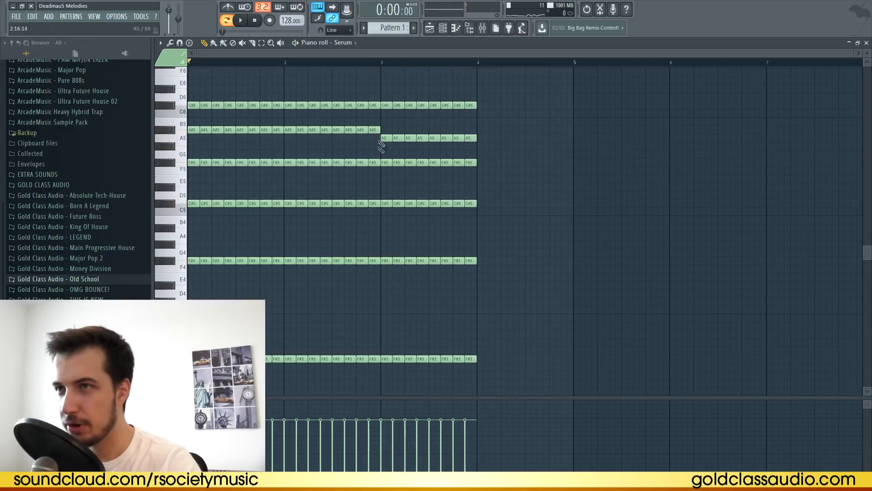
left_click(374, 131)
left_click(386, 138)
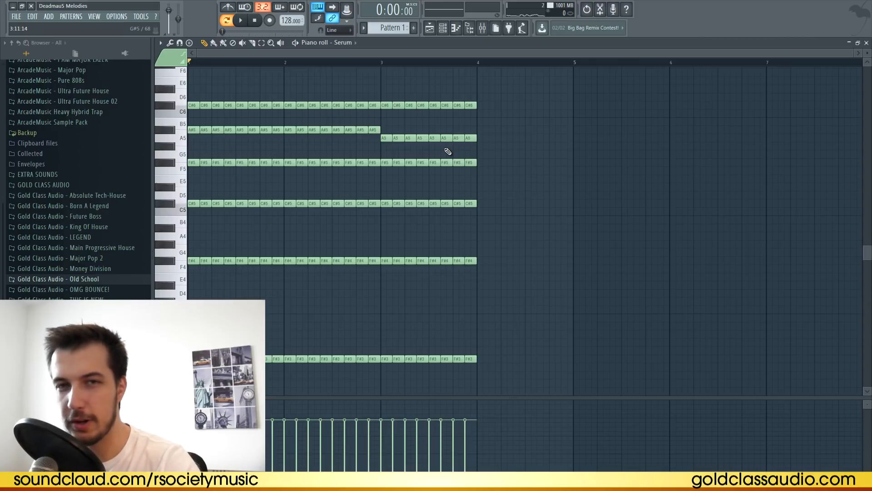
key("space")
Duplicate all the chord notes of bar 3 into bar 4.
left_click_drag(519, 87, 384, 362)
left_click(520, 107, "ctrl")
left_click_drag(508, 85, 389, 369)
key("ctrl+b")
left_click(632, 189, "ctrl")
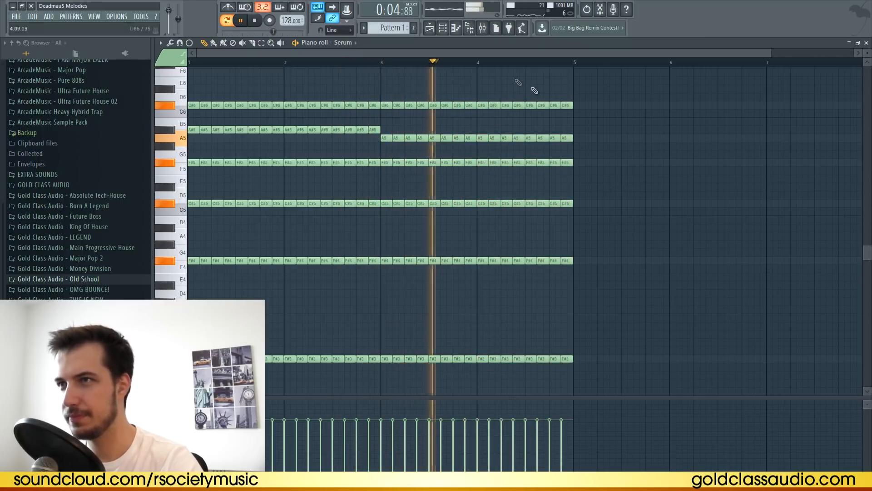
Extend the A5 chord through bar 5 by duplicating bar 4, and play back from the start of bar 5.
scroll(498, 65, "down", 1)
left_click_drag(555, 85, 447, 364, "ctrl")
key("ctrl+b")
left_click(622, 232, "ctrl")
key("space")
scroll(538, 285, "down", 2)
scroll(538, 284, "up", 1)
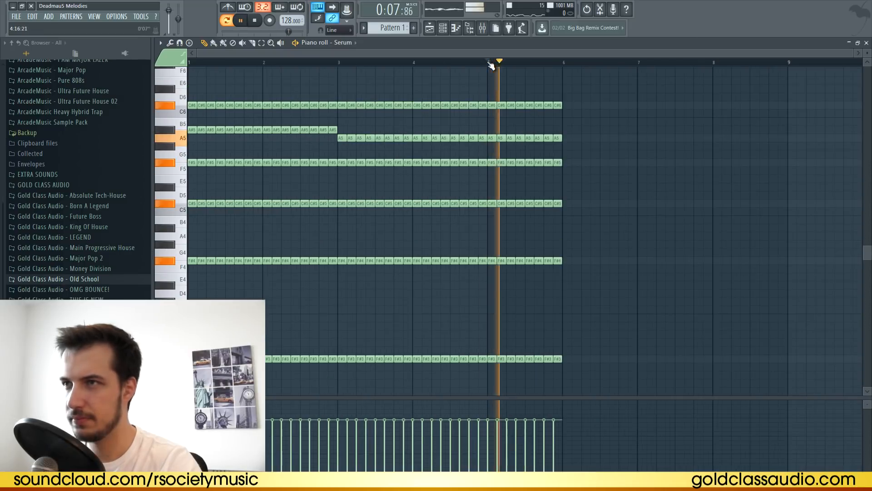
left_click(488, 63)
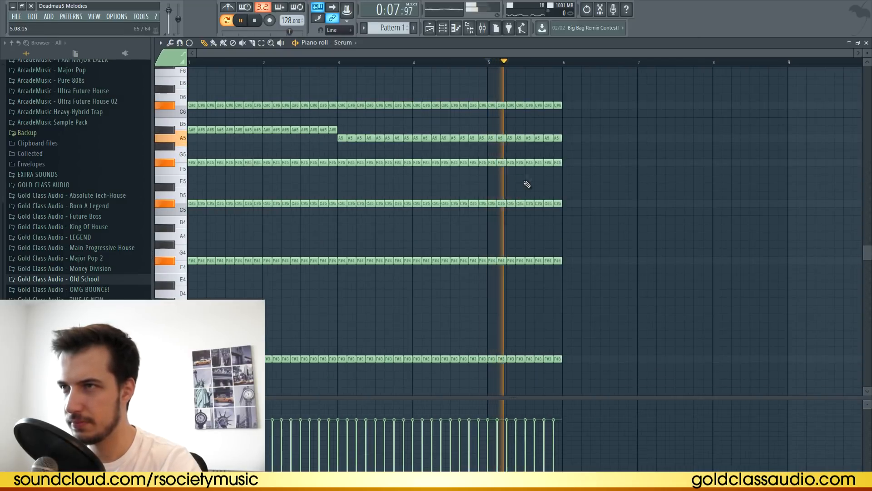
key("space")
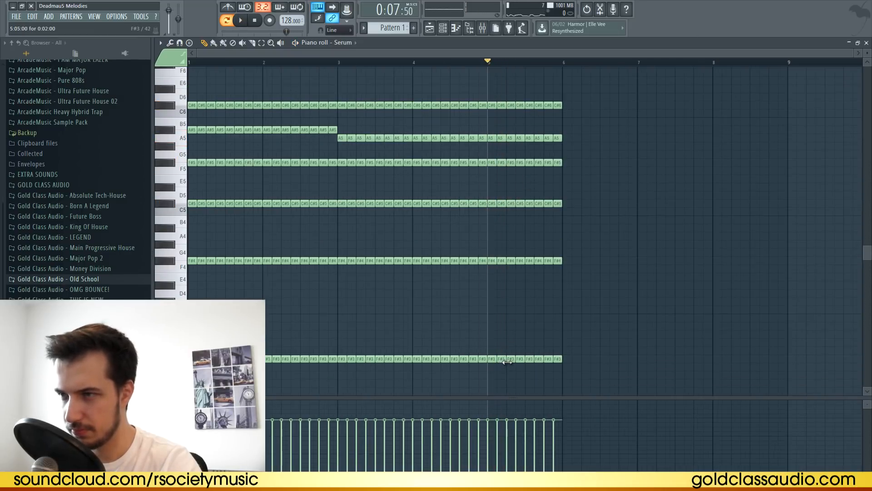
Replace the third, fourth and fifth of the eight F#3 notes in bar 5 with E3 notes and audition them.
left_click(518, 374)
right_click(521, 359)
right_click(530, 359)
left_click(530, 375)
left_click(539, 376)
right_click(539, 358)
key("space")
key("space")
key("space")
Lower the three F#4 notes above the E3 notes to E4 and play back from the start of bar 5.
left_click_drag(541, 251, 521, 279)
key("space")
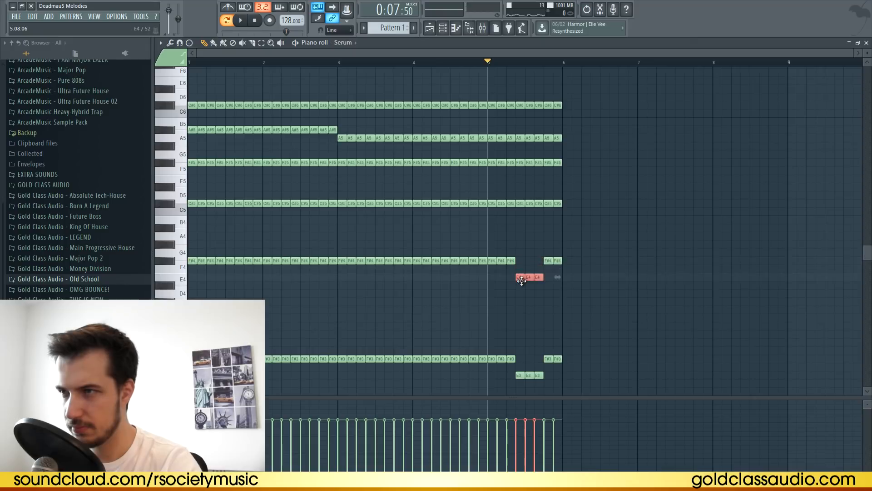
key("space")
key("space")
key("space")
key("space")
left_click(535, 218)
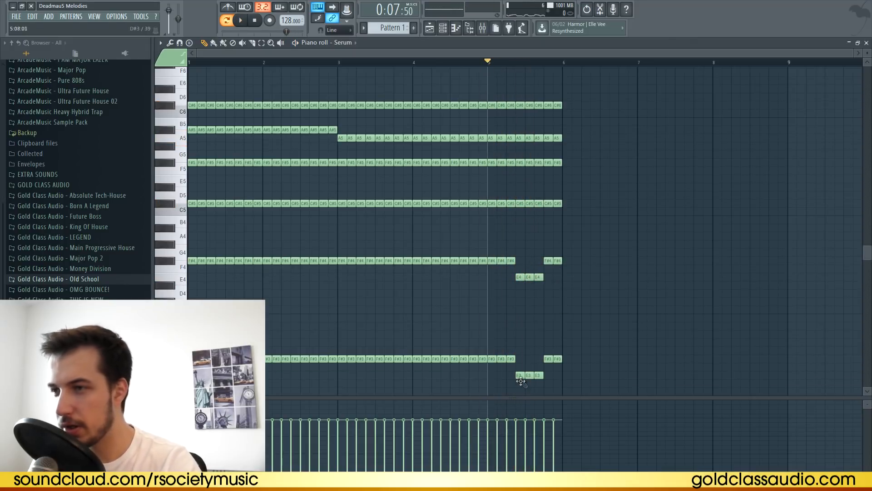
left_click(517, 62)
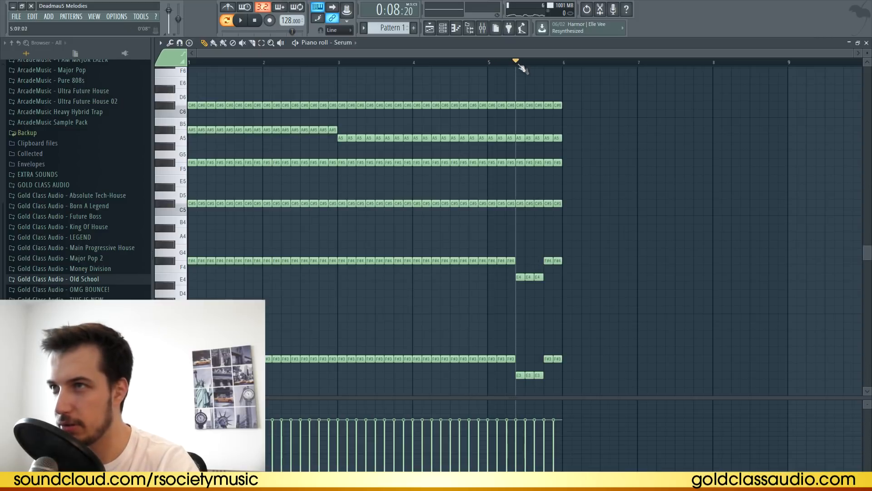
left_click(487, 62)
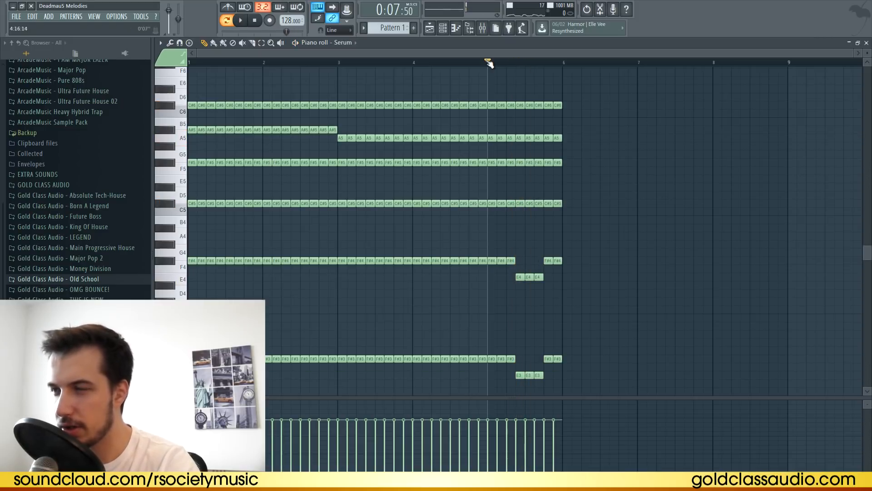
Lower the three C#5 notes above the E4 notes to B4 and the three F#5 notes to E5, auditioning the result.
left_click_drag(545, 196, 521, 204)
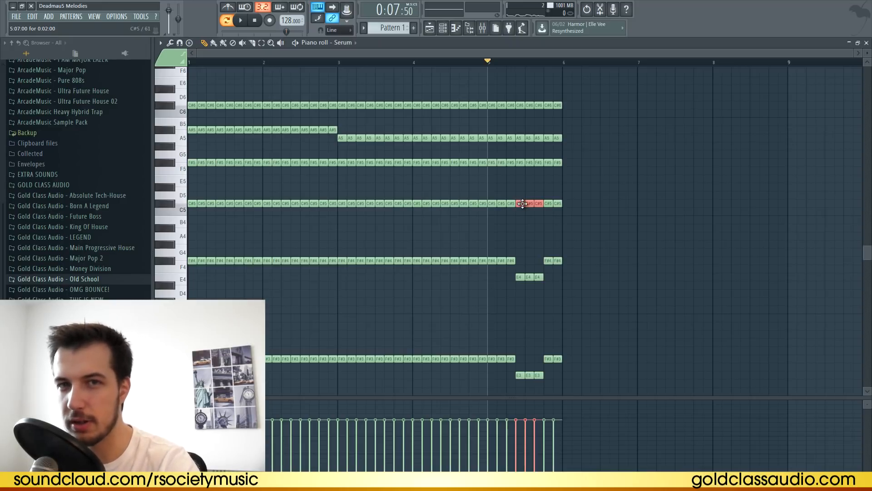
key("shift+Down")
key("shift+Down")
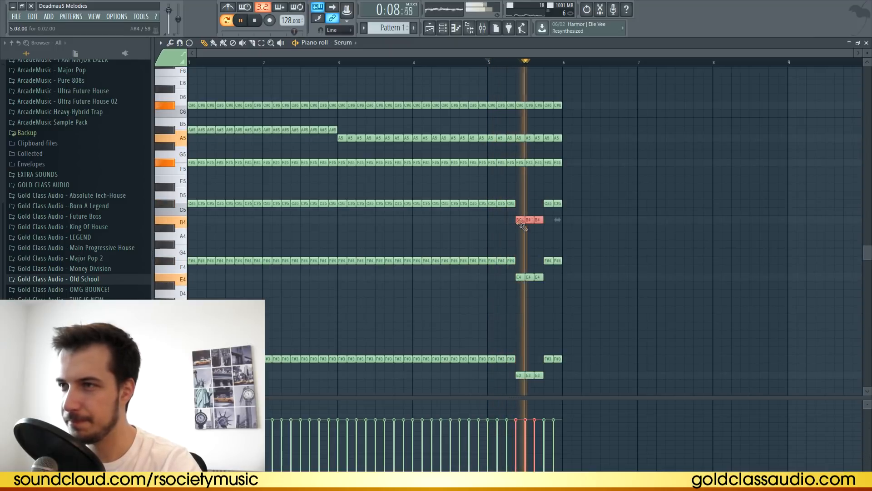
key("space")
left_click_drag(521, 166, 522, 182)
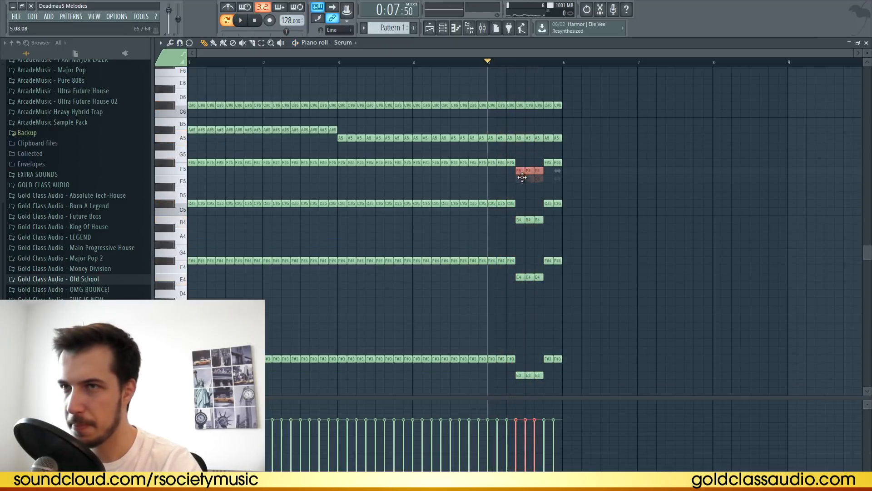
key("space")
key("space")
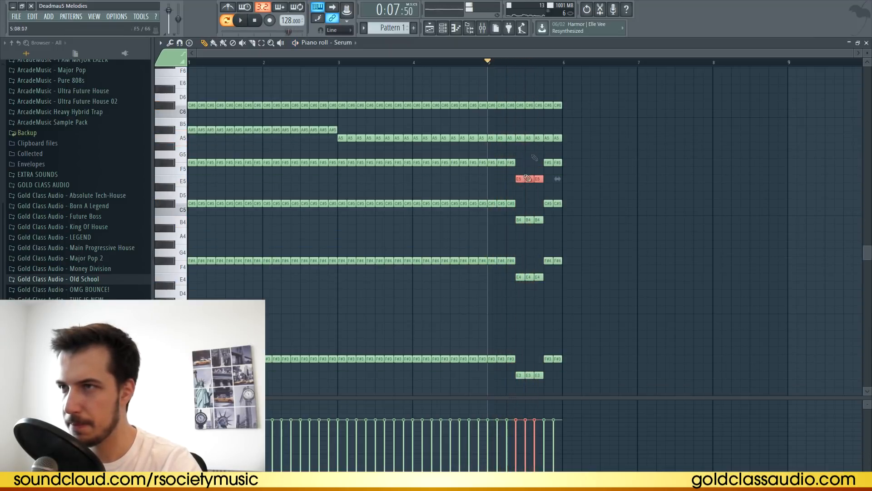
key("space")
Lower the three A5 notes of the new chord to G#5 and play back the change from bar 5.
left_click_drag(537, 127, 521, 147)
key("space")
key("space")
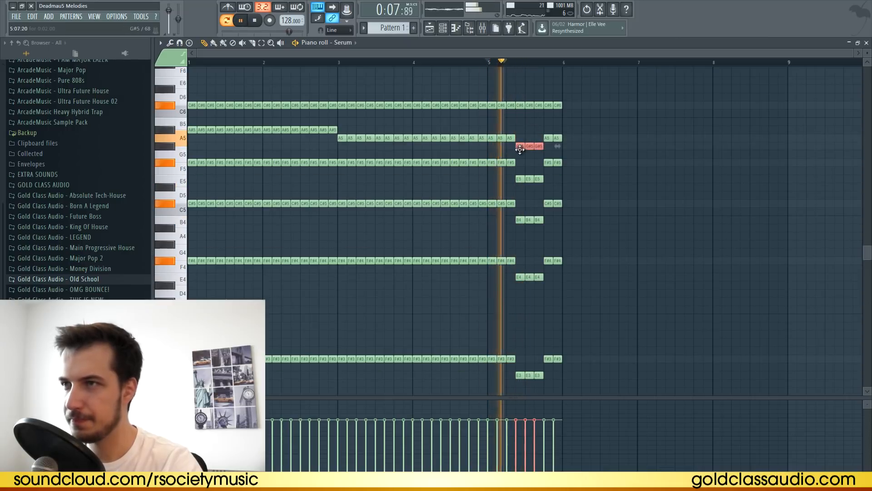
key("space")
key("space")
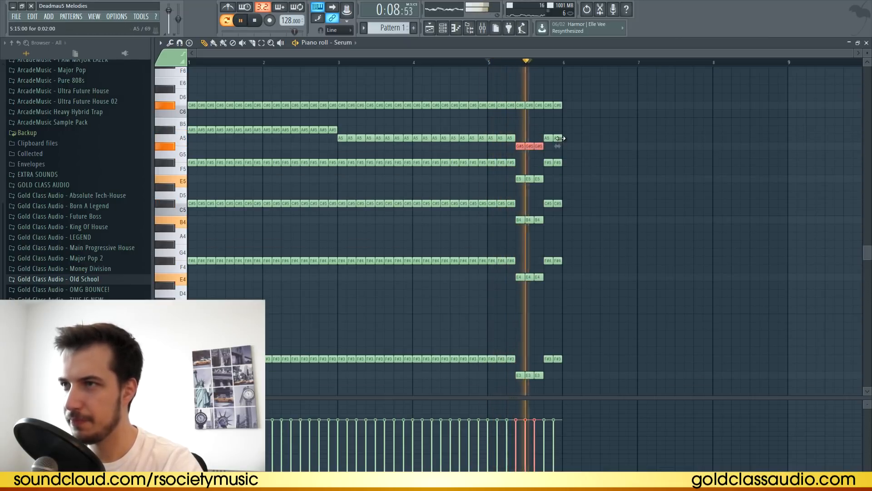
key("space")
key("space")
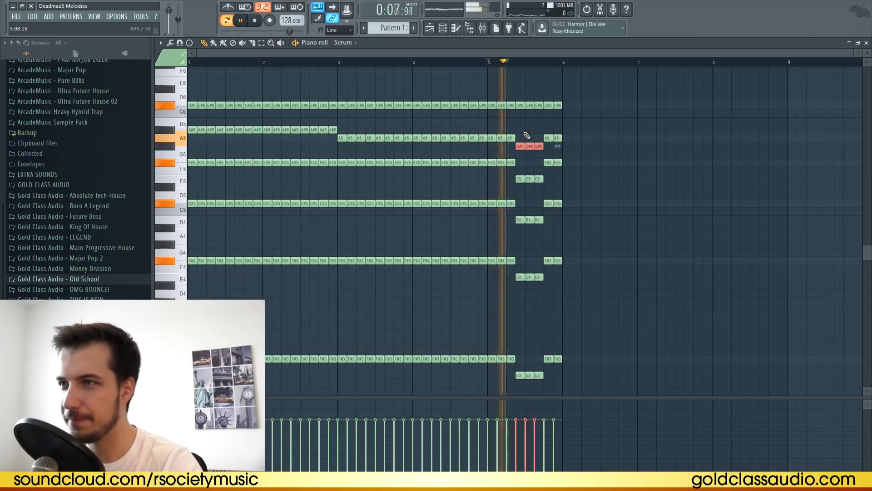
key("space")
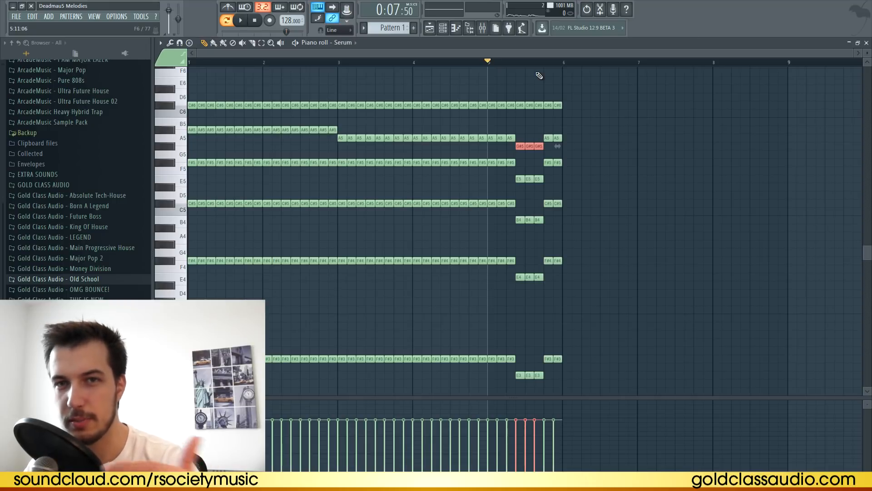
Delete the last two columns of eighth notes in bar 5, following the E chord.
key("space")
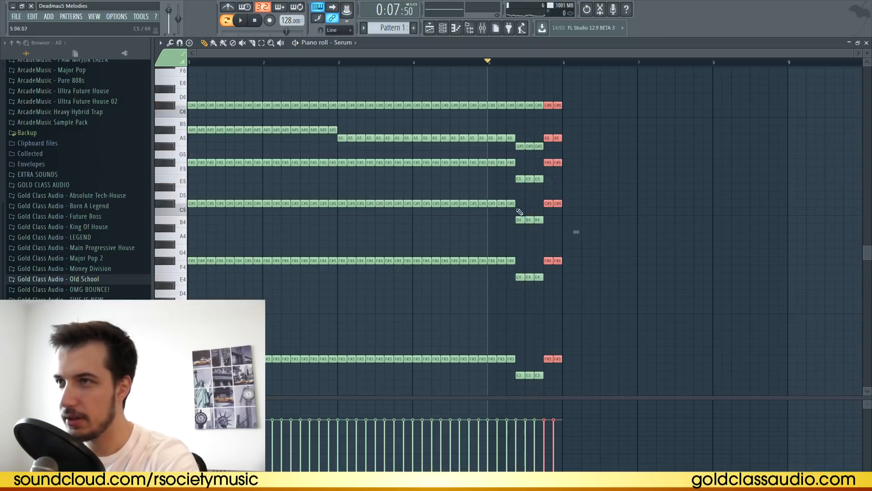
key("Delete")
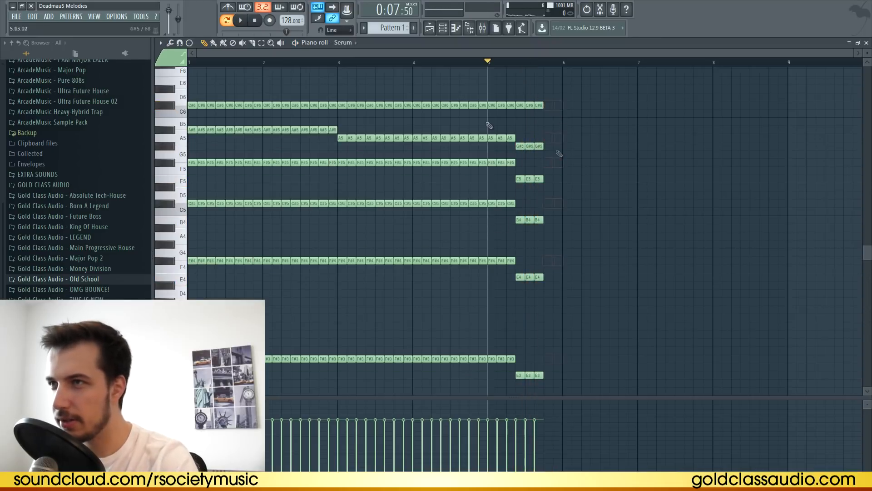
key("space")
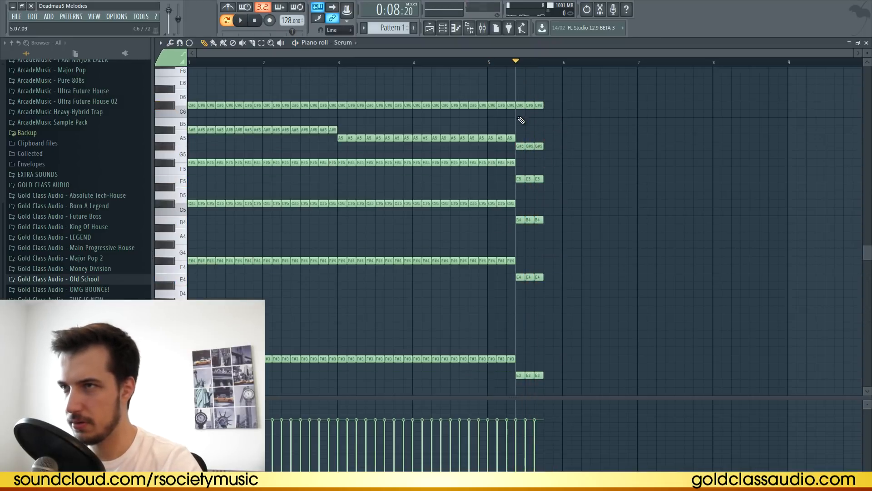
Replace the three C#6 notes of the E chord with B5 notes and return playback to the start of bar 5.
left_click(520, 121)
right_click(521, 105)
right_click(530, 105)
right_click(539, 106)
left_click(530, 121)
left_click(537, 121)
key("space")
left_click(490, 62)
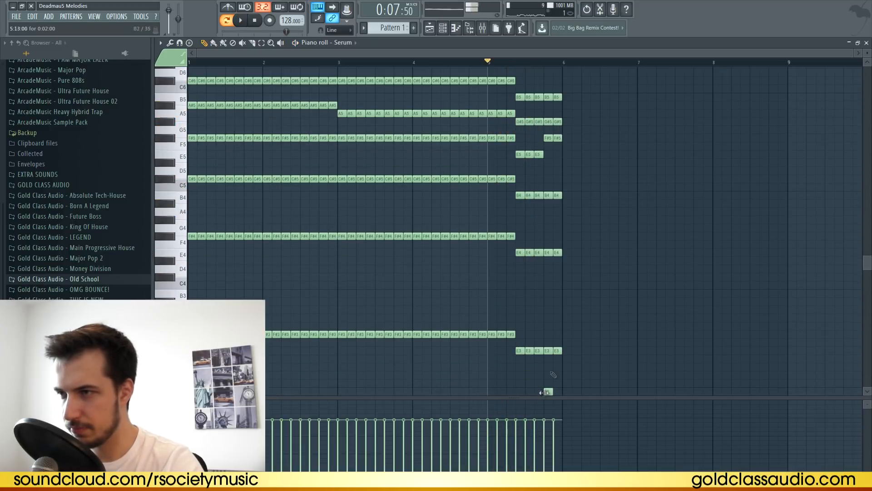
Add a B root at B2 and B3 on the last two eighths of bar 5 in place of the E3, E4 and B4 notes.
scroll(554, 349, "down", 3)
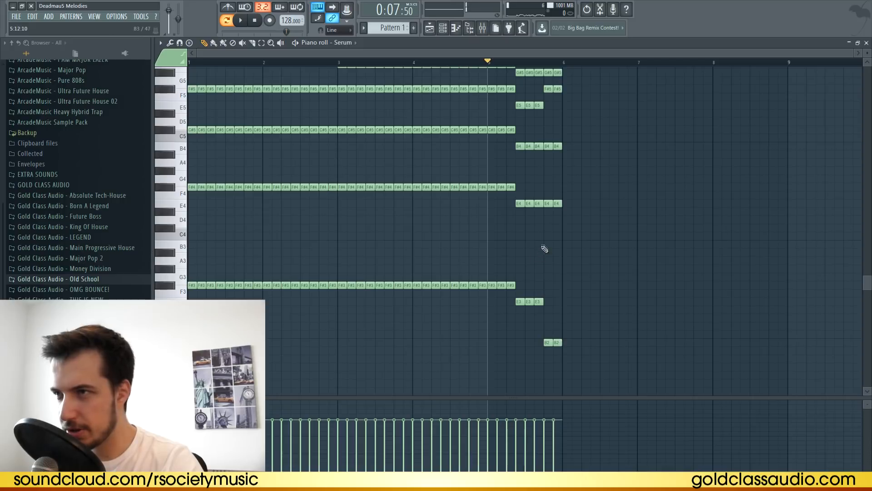
left_click(558, 245)
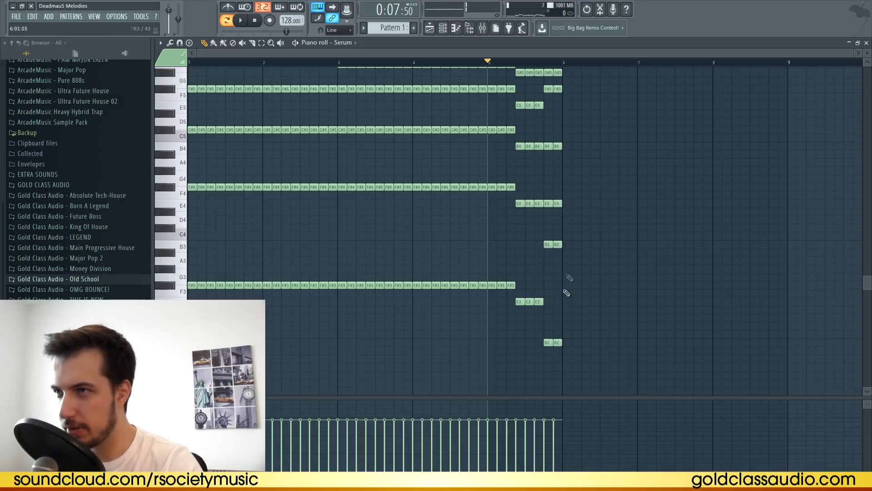
scroll(568, 286, "up", 3)
key("space")
scroll(587, 242, "down", 3)
key("space")
scroll(598, 199, "up", 5)
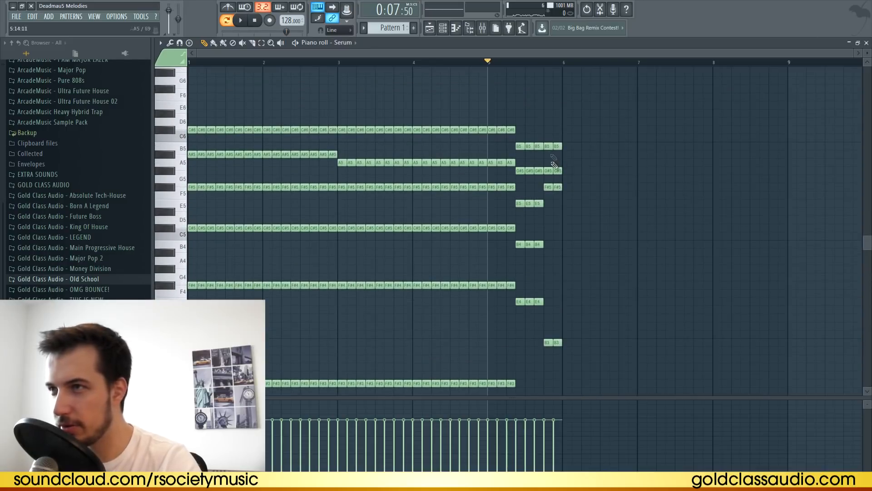
Remove the G#5 and B5 notes from the last two eighths of bar 5 and play back the chord change.
key("space")
right_click(558, 170)
right_click(548, 171)
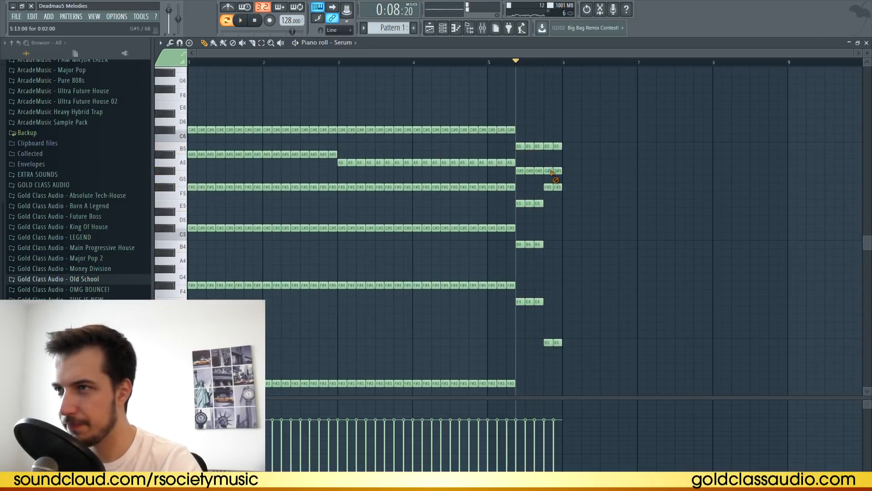
scroll(561, 177, "down", 3)
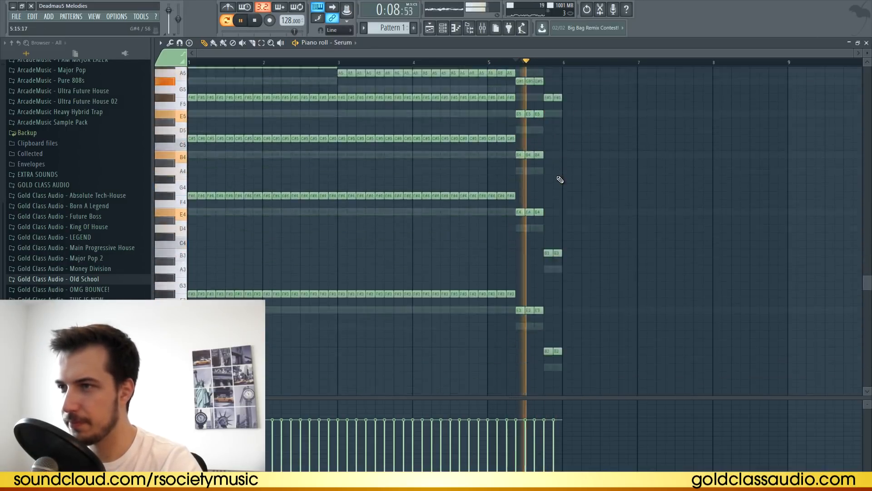
scroll(566, 175, "up", 2)
key("space")
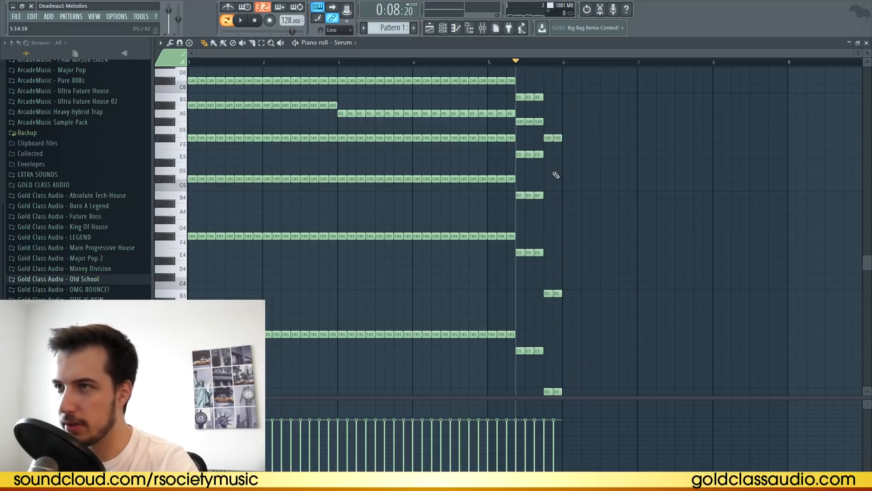
Copy the last two F#5 notes of bar 5 down to C#5 and F#4 to complete the B chord.
left_click_drag(574, 144, 551, 141)
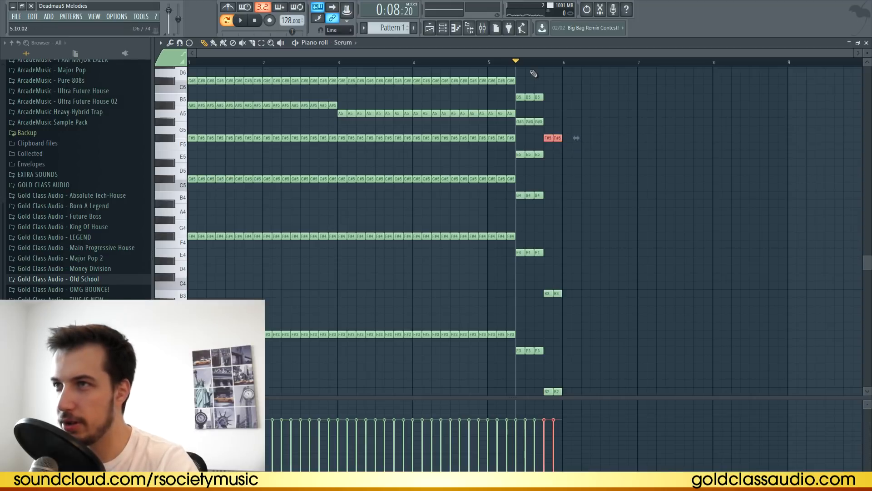
left_click_drag(550, 139, 549, 180)
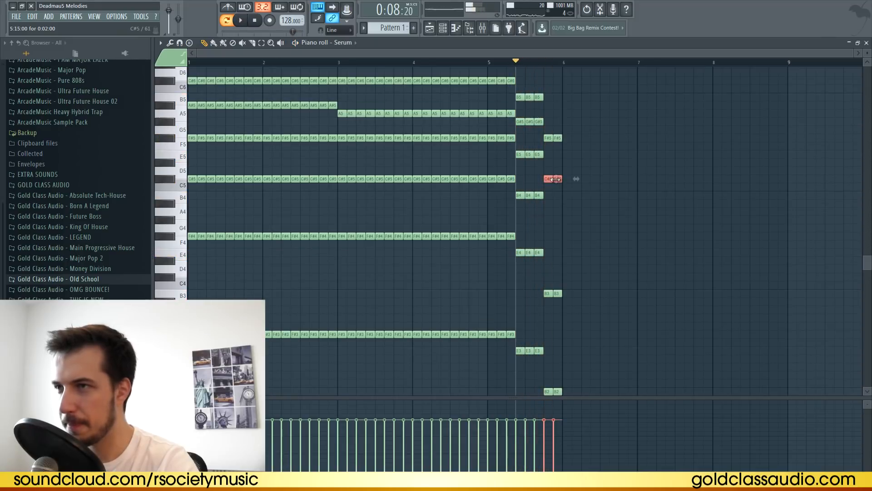
left_click_drag(550, 179, 550, 237)
Repeat the two-note B chord five more times, extending it one beat into bar 7, and play it back.
left_click_drag(593, 101, 545, 390)
key("ctrl+b")
key("ctrl+b")
key("ctrl+b")
key("ctrl+b")
key("ctrl+b")
key("space")
left_click(688, 269, "ctrl")
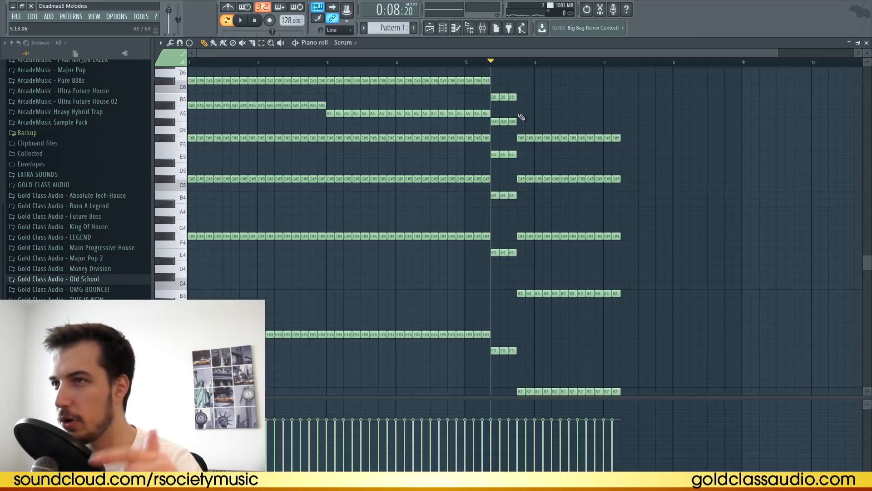
scroll(518, 209, "down", 3)
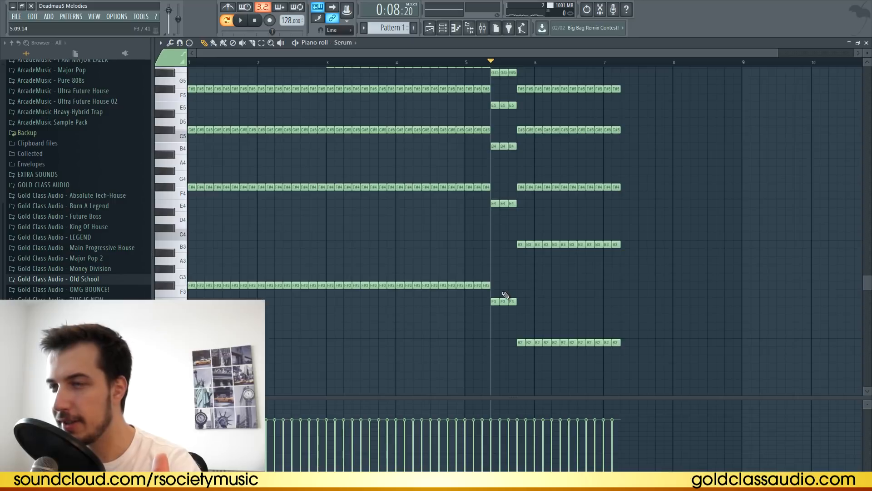
Play back the change from the F# chord to the E and B chords, restarting it from bar 5.
scroll(412, 340, "down", 1)
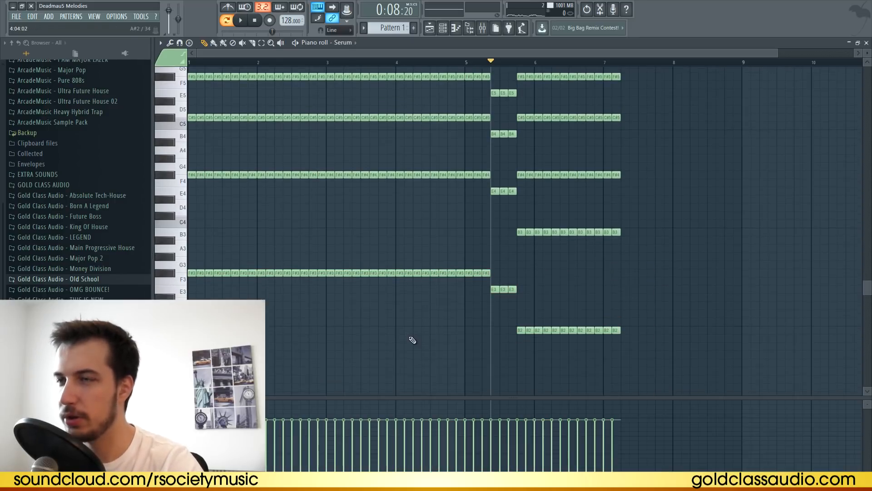
left_click(402, 63)
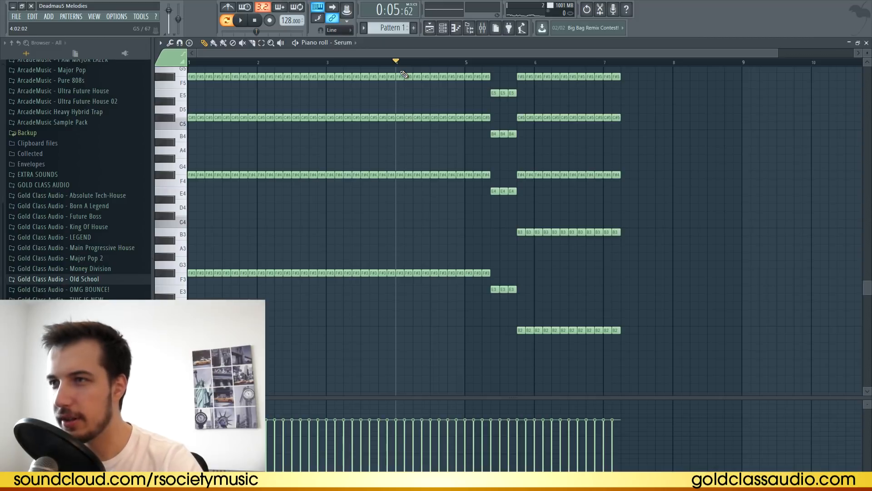
scroll(377, 114, "up", 4)
key("space")
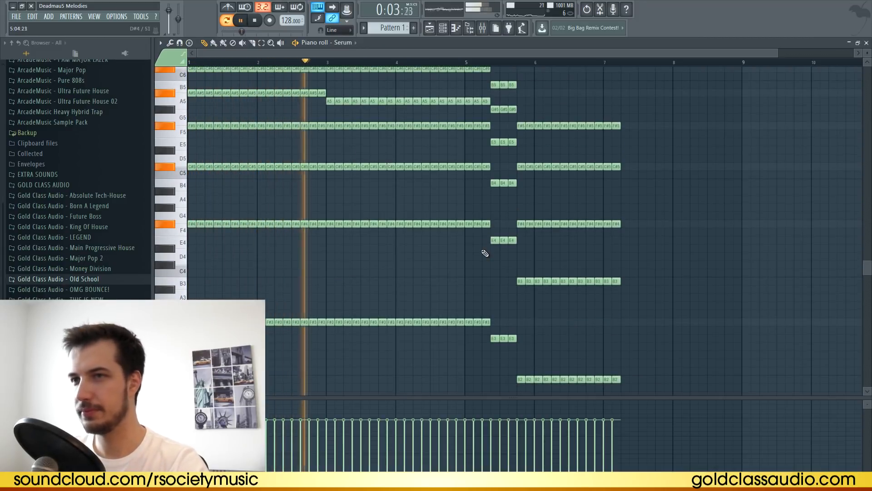
left_click_drag(454, 53, 463, 75)
scroll(468, 100, "up", 3)
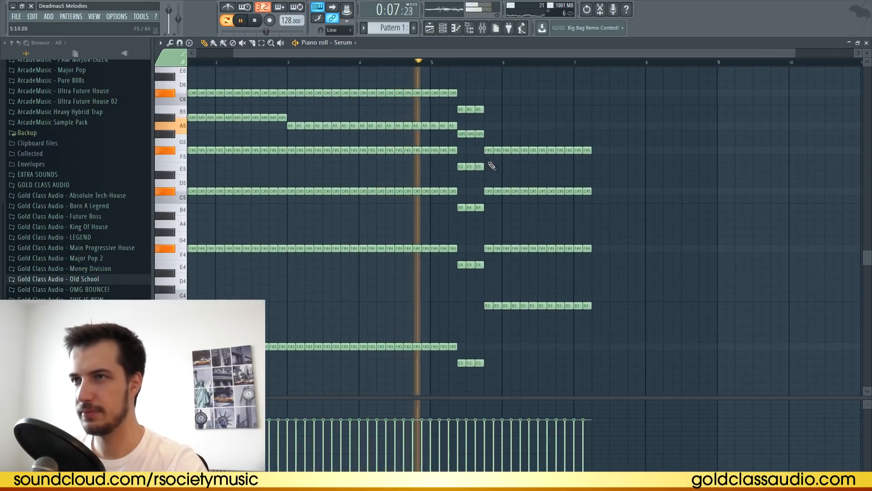
scroll(502, 170, "down", 6)
key("space")
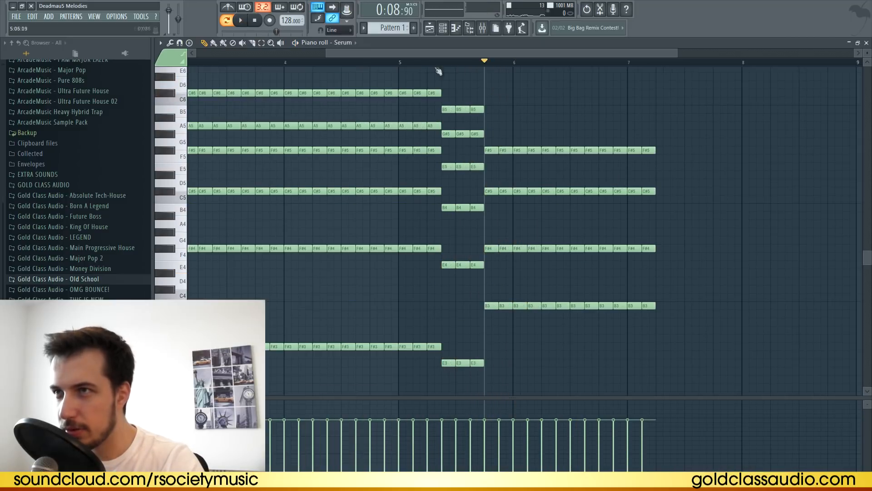
left_click(399, 62)
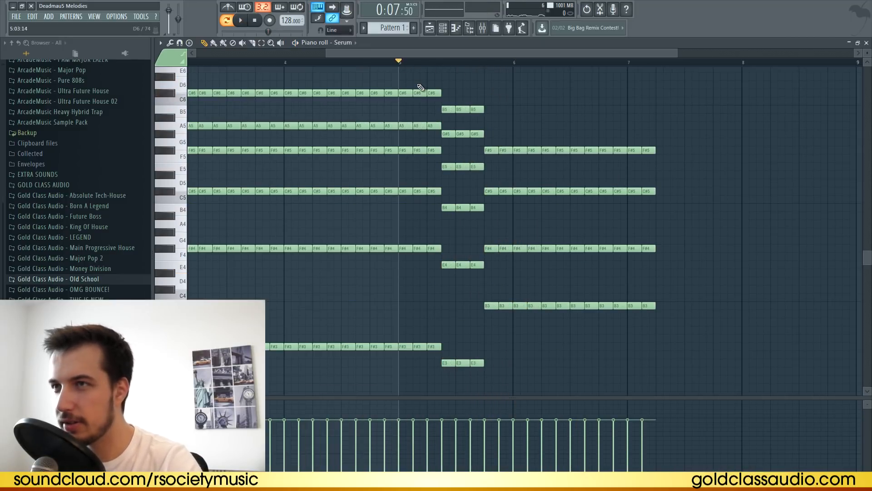
key("space")
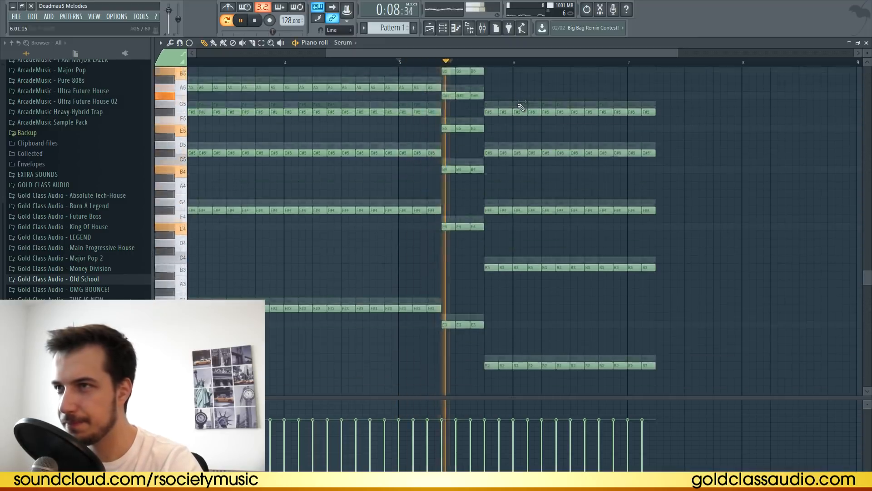
key("space")
Raise the last six C#5 notes of the B chord to D5 and play the chord from its start.
left_click_drag(576, 191, 577, 182)
left_click_drag(660, 188, 592, 182)
left_click(597, 202, "ctrl")
left_click(487, 62)
key("space")
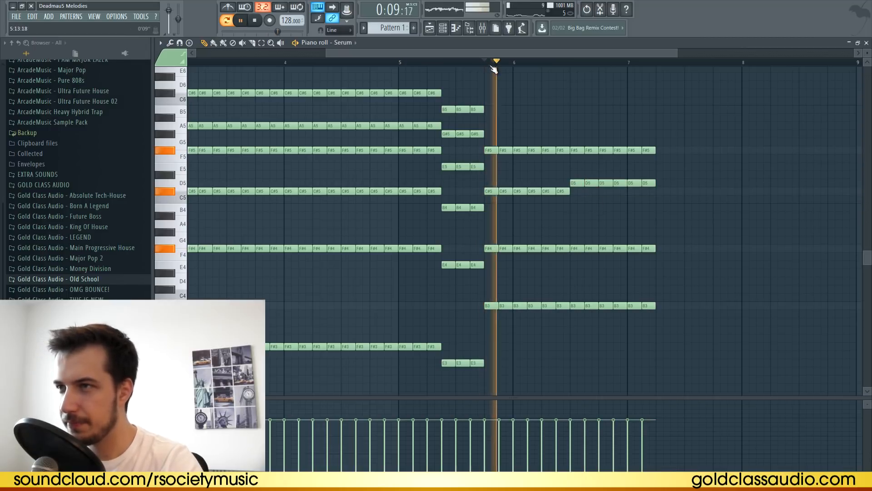
scroll(652, 150, "down", 2)
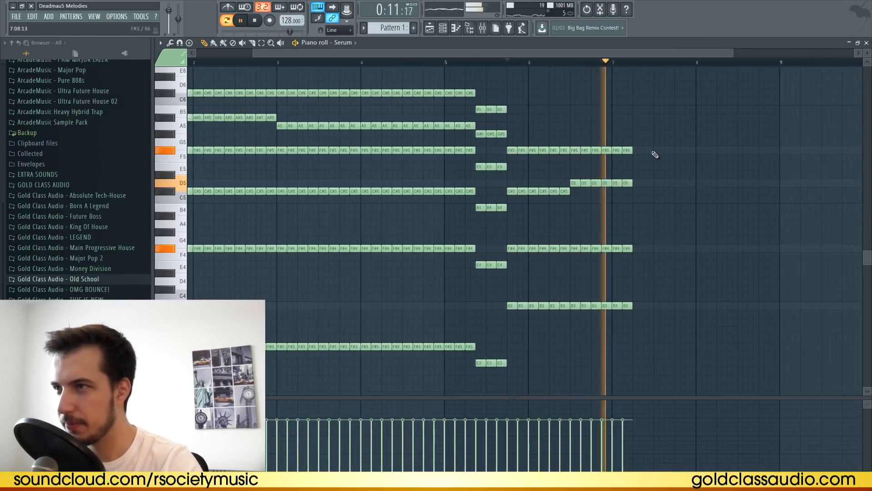
key("space")
scroll(653, 155, "down", 3)
scroll(649, 151, "up", 3)
Play the whole progression from bar 1 with the metronome on to check the chord timing.
mouse_move(319, 63)
left_mouse_down()
mouse_move(299, 74)
mouse_move(81, 86)
left_mouse_up()
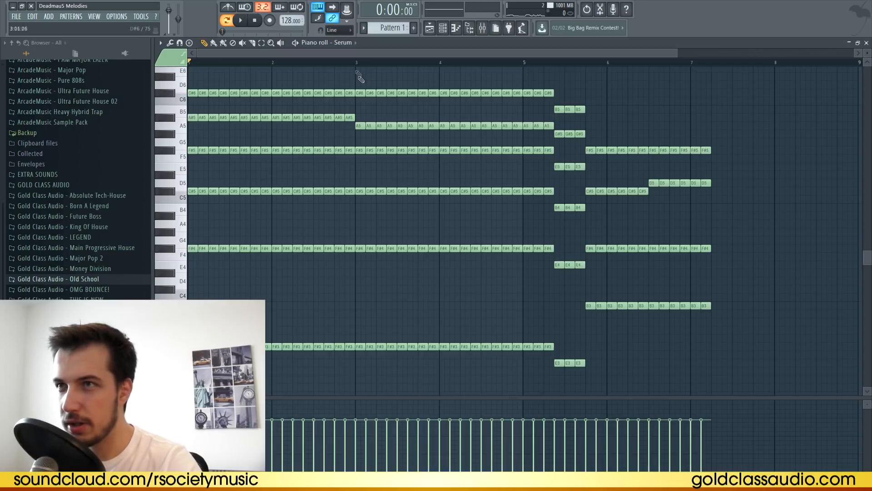
left_click_drag(358, 68, 523, 68)
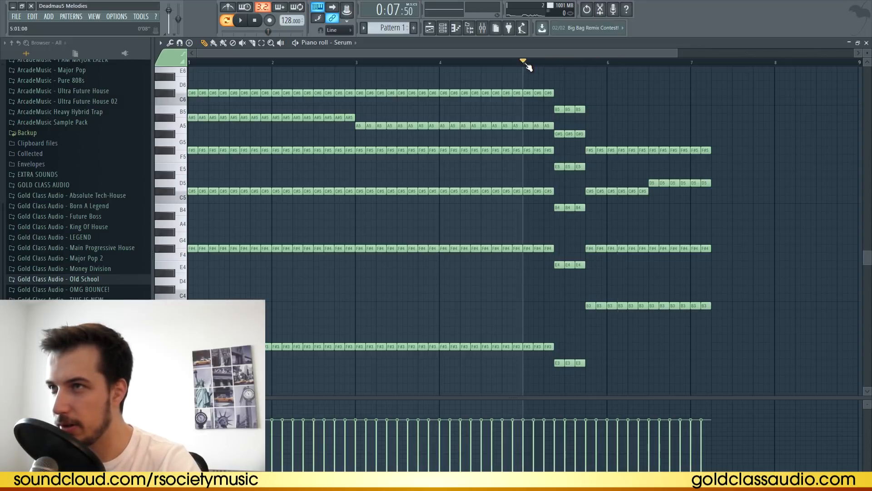
key("space")
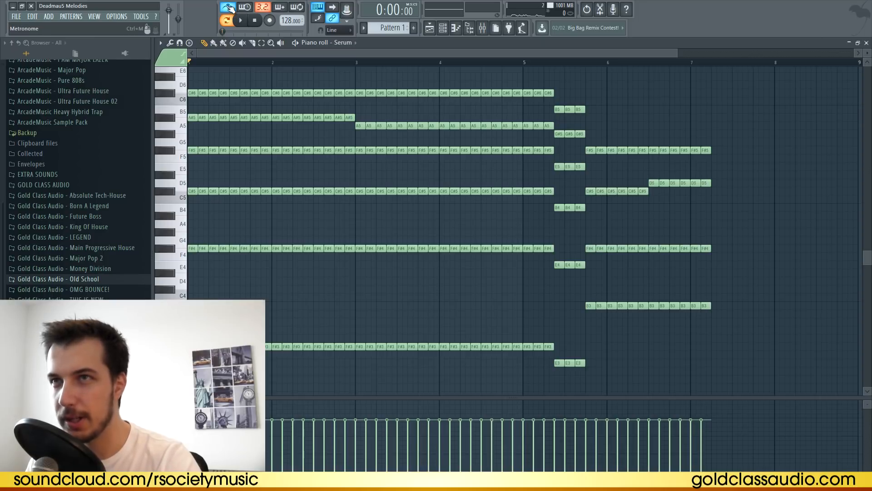
left_click(241, 21)
scroll(356, 70, "down", 4)
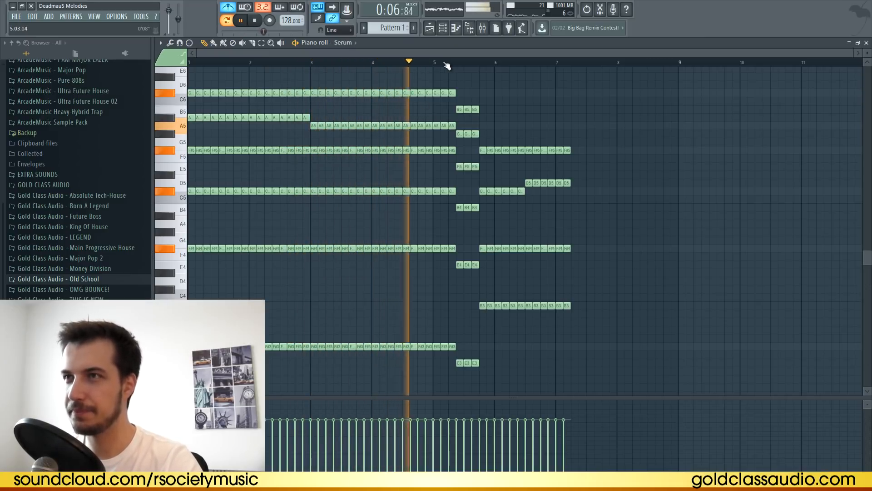
left_click_drag(483, 55, 500, 56)
key("space")
Shift the six D5 notes to start at bar 7 and fill the gap with four more C#5 notes.
left_click(407, 63)
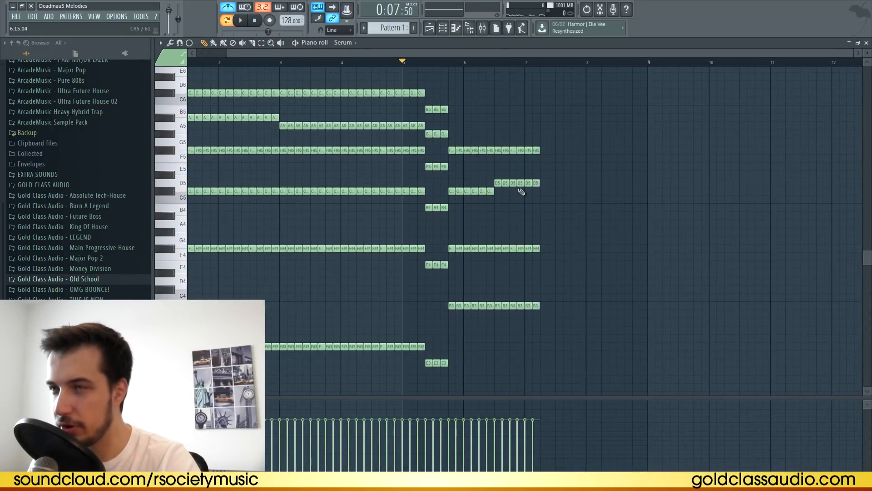
key("space")
left_click(498, 183)
left_click_drag(499, 184, 530, 188)
left_click_drag(469, 186, 500, 193, "ctrl")
key("space")
key("ctrl+b")
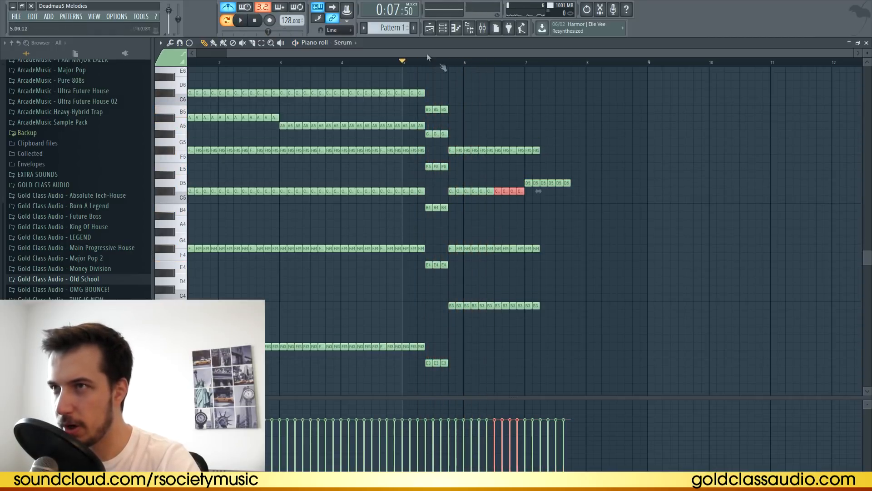
Extend the repeated F#5, D5, F#4 and B notes of the B chord to the end of bar 7.
key("space")
left_click_drag(550, 147, 528, 155, "ctrl")
left_click_drag(547, 248, 525, 314, "ctrl+shift")
key("ctrl+b")
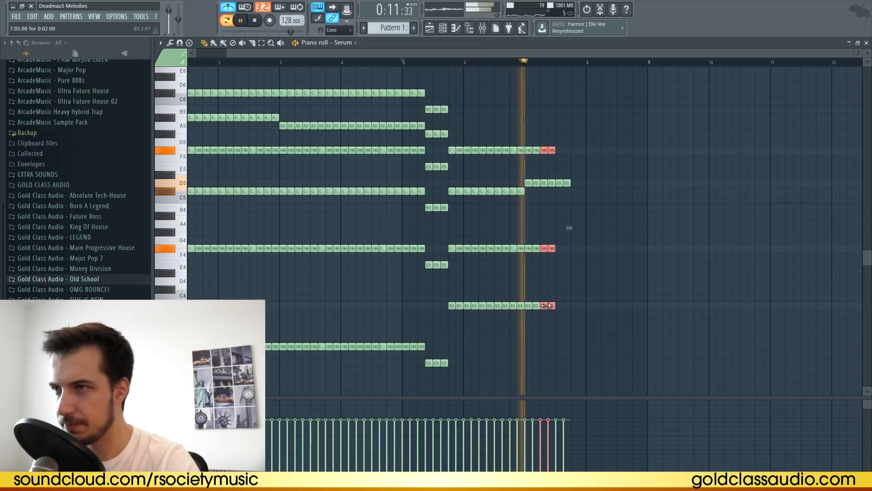
key("space")
key("ctrl+b")
right_click(639, 265)
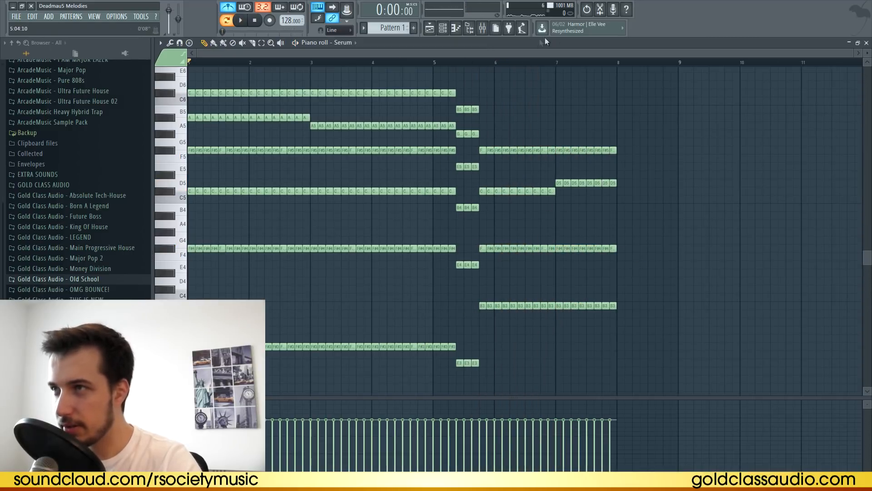
Close the piano roll and play the pattern while raising Serum's filter cutoff.
left_click(867, 43)
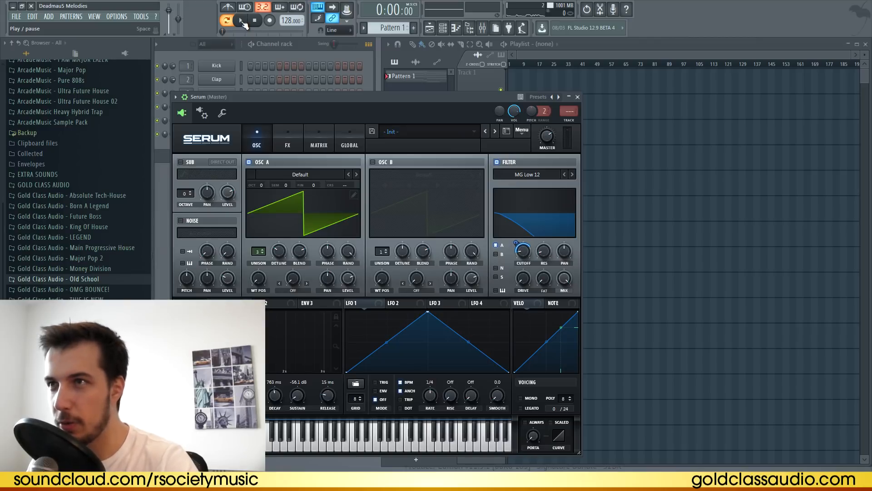
left_click(241, 21)
left_click_drag(523, 256, 523, 254)
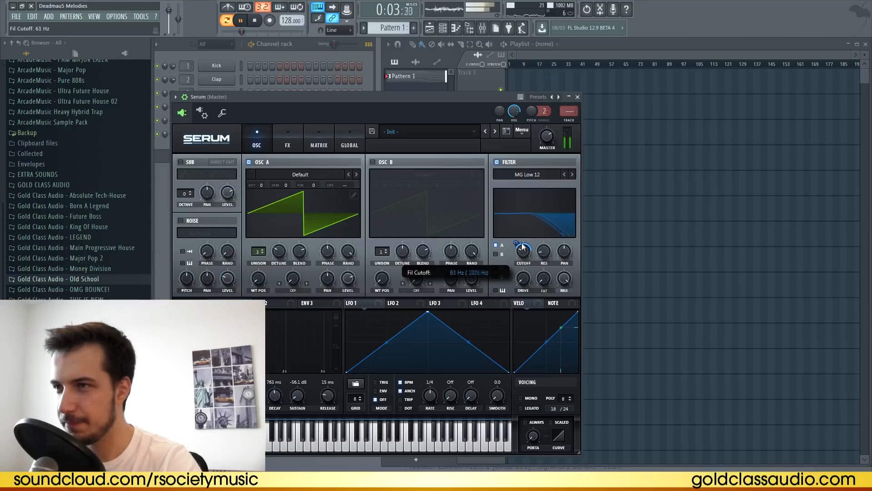
left_click_drag(522, 244, 522, 207)
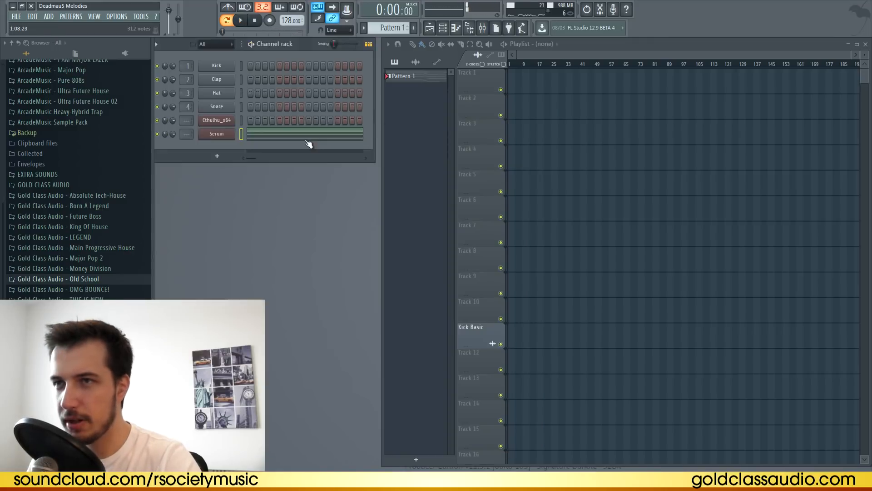
Extend the B chord to the end of bar 8, then turn on the metronome and move the playhead to bar 7.
left_click(314, 137)
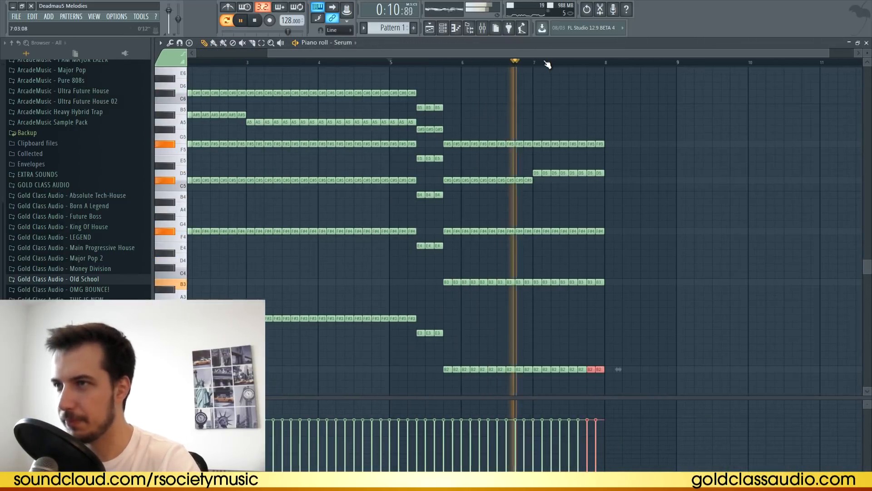
left_click_drag(630, 113, 572, 381)
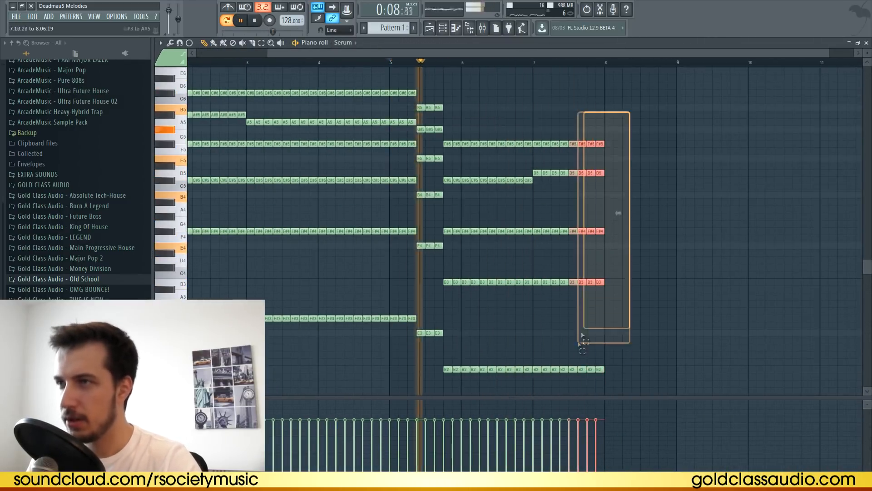
key("ctrl+b")
key("ctrl+b")
scroll(603, 63, "down", 1)
left_click(621, 88, "ctrl")
key("space")
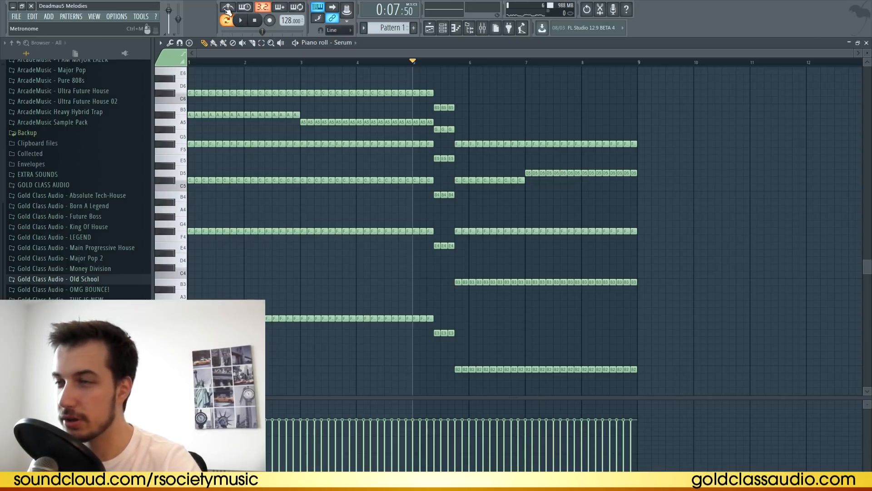
left_click(227, 8)
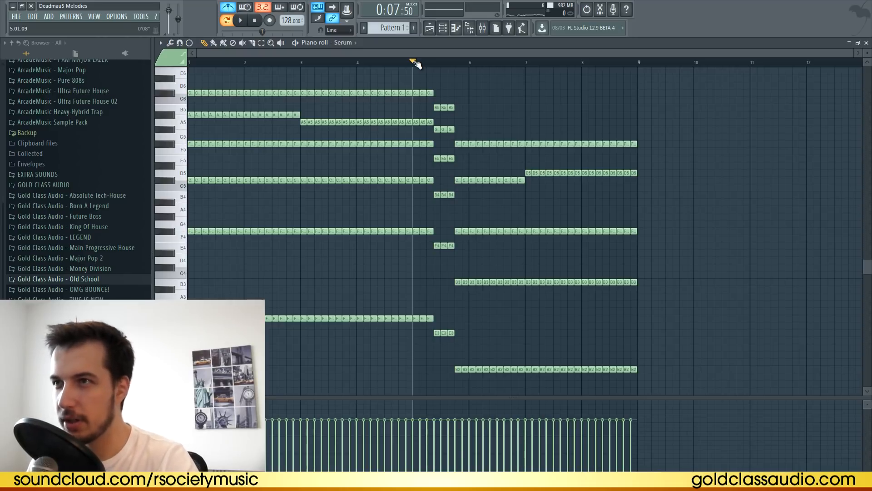
left_click_drag(416, 63, 509, 62)
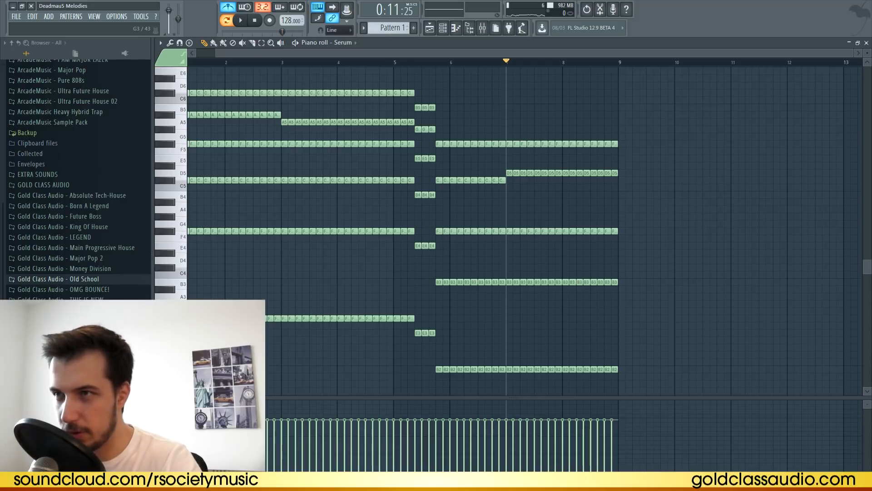
Remove all notes above the low root line and play back the roots alone.
left_click_drag(683, 68, 71, 296)
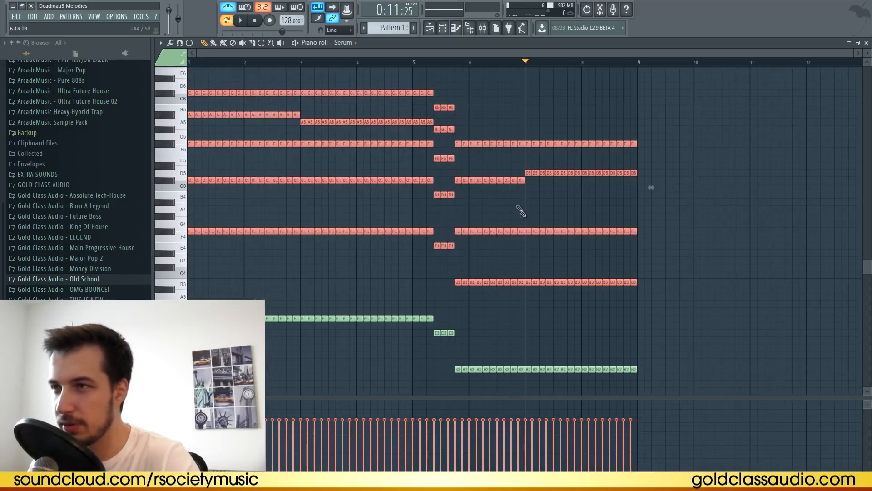
key("Delete")
key("space")
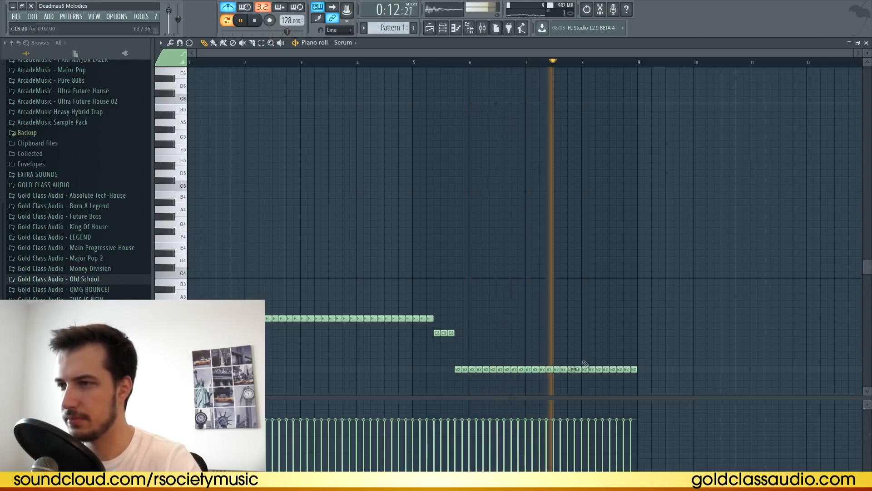
key("space")
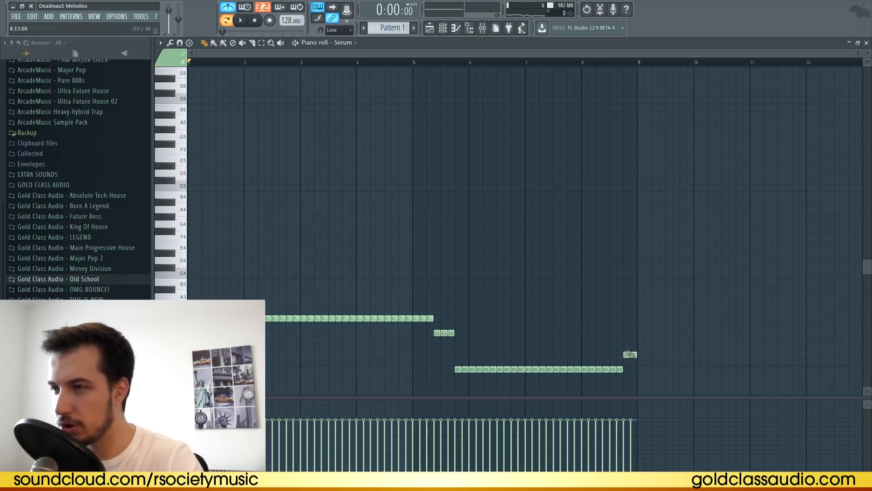
Restore the upper chord notes above the root line, with C#4 on the last two eighths of bar 8, and play back.
key("ctrl+v")
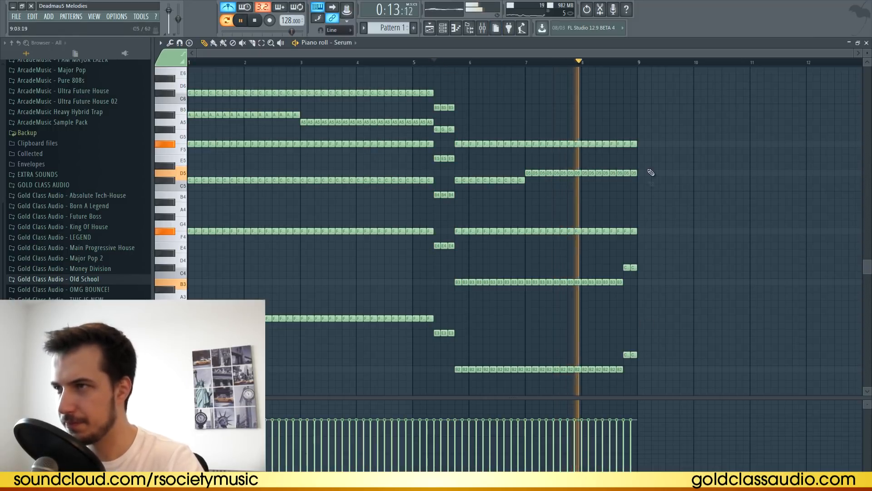
left_click_drag(647, 127, 630, 235)
key("space")
key("space")
key("space")
Replace the B2 and B3 notes on the last two eighths of bar 7 with C#3 and C#4.
left_click(413, 62)
left_click(494, 92, "ctrl")
scroll(495, 92, "up", 1)
left_click(526, 369)
left_click_drag(538, 354, 526, 354)
left_click(541, 354)
right_click(541, 368)
right_click(535, 368)
left_click(533, 267)
left_click(540, 267)
key("space")
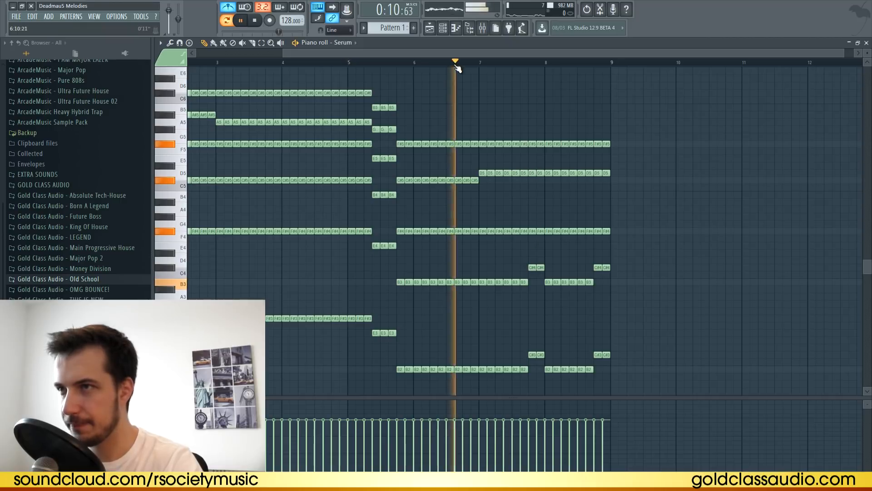
Replace the last two D5 notes of bar 7 with E5 and delete all the notes in bar 8.
right_click(532, 173)
left_click(533, 158)
left_click(540, 158)
right_click(541, 173)
left_click_drag(633, 126, 545, 392)
key("Delete")
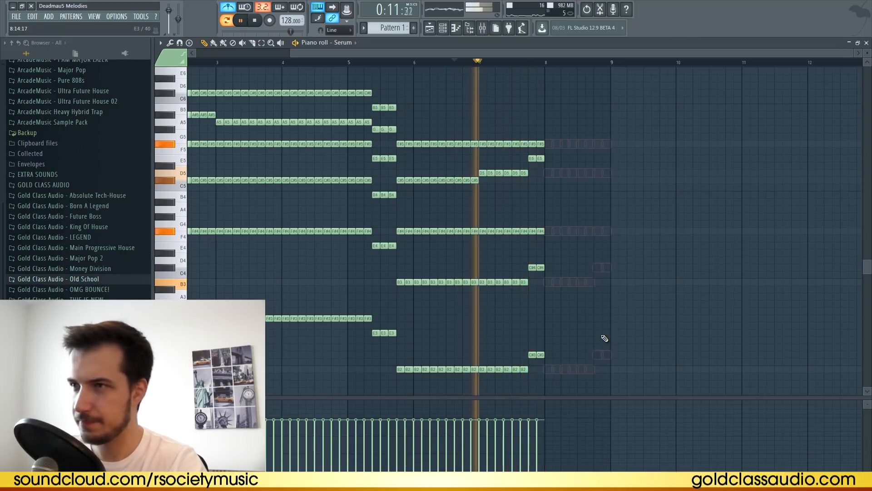
Raise the last two F#5 notes of bar 7 to G#5 and on to B5.
left_click(534, 144)
left_click_drag(535, 145, 533, 130)
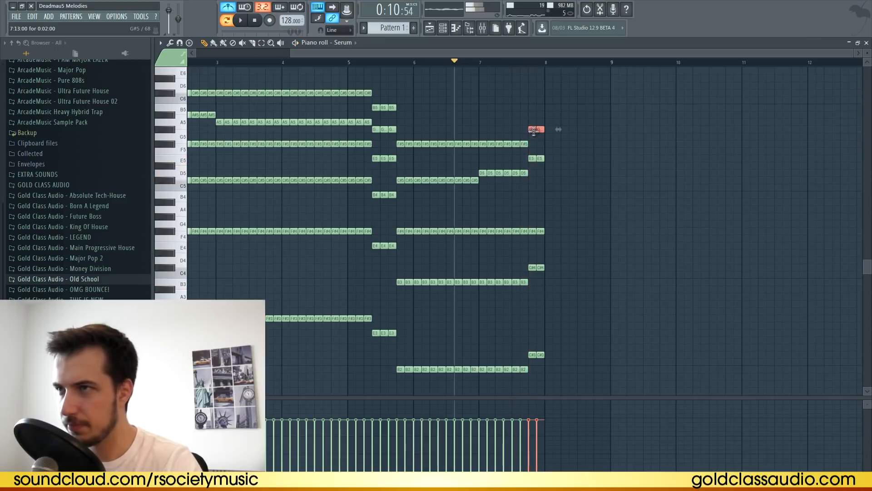
left_click_drag(533, 130, 533, 107)
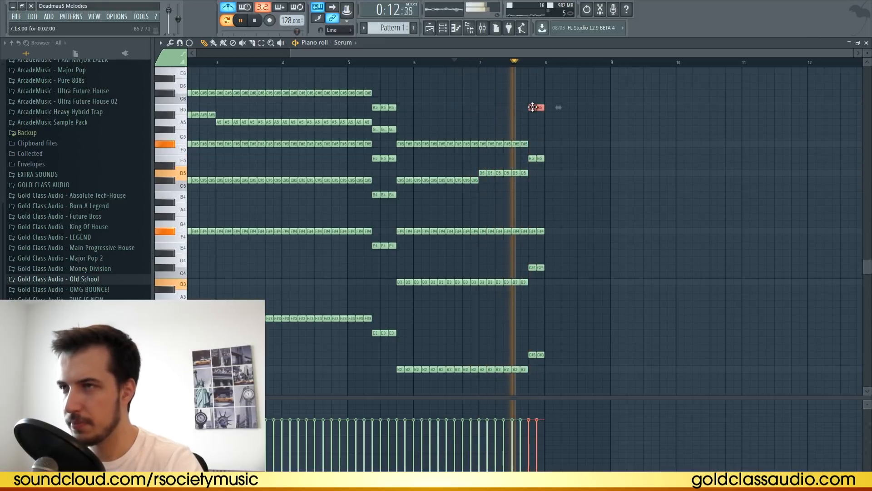
left_click(548, 115)
right_click(551, 116)
Lower the two B5 notes at the end of bar 7 to A5 and play them back.
left_click_drag(550, 104, 522, 118)
key("space")
key("shift+Down")
key("shift+Down")
left_click(528, 63)
key("space")
key("space")
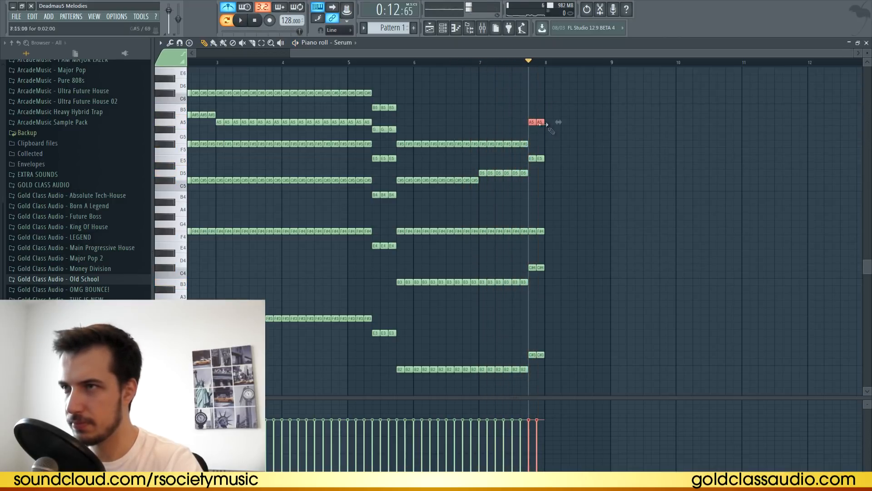
Add an A#5 note at the start of bar 8 and play it back from the end of bar 7.
left_click(548, 115)
key("space")
key("space")
key("space")
key("space")
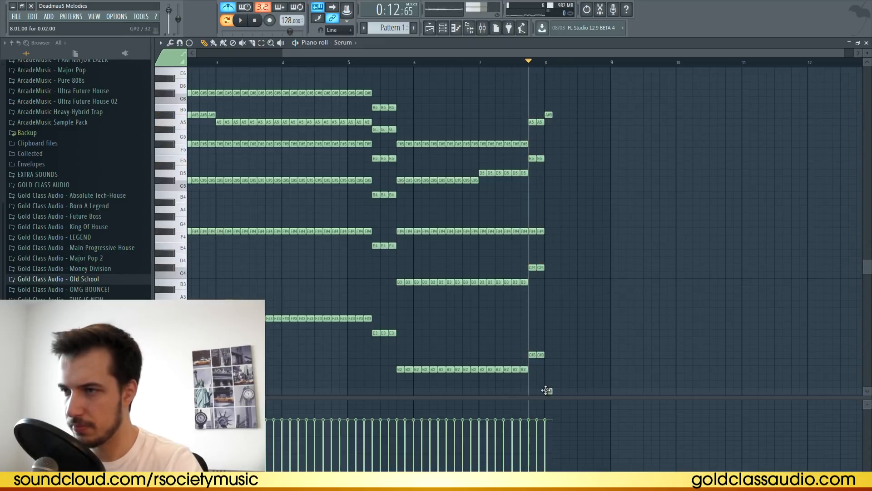
Repeat the F#2 and F#3 notes at the start of bar 8 as eighth notes across the bar and play back from bar 7.
left_click_drag(547, 391, 545, 388)
left_click_drag(555, 301, 542, 391)
key("ctrl+b")
key("ctrl+b")
key("ctrl+b")
key("ctrl+b")
key("ctrl+b")
key("ctrl+b")
key("ctrl+b")
left_click(623, 343, "ctrl")
left_click(480, 62)
key("space")
key("space")
key("space")
Repeat the A#5 note as eighth notes across all of bar 8.
left_click_drag(559, 103, 546, 91)
key("ctrl+b")
key("ctrl+b")
key("ctrl+b")
key("ctrl+b")
key("ctrl+b")
key("ctrl+b")
key("ctrl+b")
left_click(578, 125, "ctrl")
Add an F#5 note at the start of bar 8 and repeat it as eighth notes across the bar, checking it in playback.
left_click(549, 127)
key("space")
key("space")
left_click_drag(559, 132, 546, 120)
key("ctrl+b")
key("ctrl+b")
key("ctrl+b")
key("ctrl+b")
key("ctrl+b")
key("ctrl+b")
key("ctrl+b")
key("space")
Repeat the A#4 note as eighth notes across bar 8 while the passage plays.
left_click_drag(550, 202, 546, 184)
key("ctrl+b")
key("space")
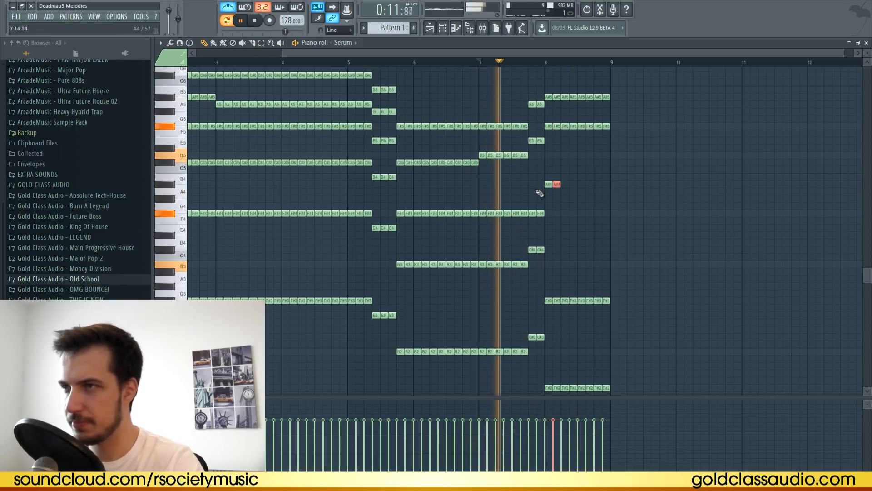
key("ctrl+b")
key("ctrl+b")
key("ctrl+b")
key("ctrl+b")
key("ctrl+b")
key("ctrl+b")
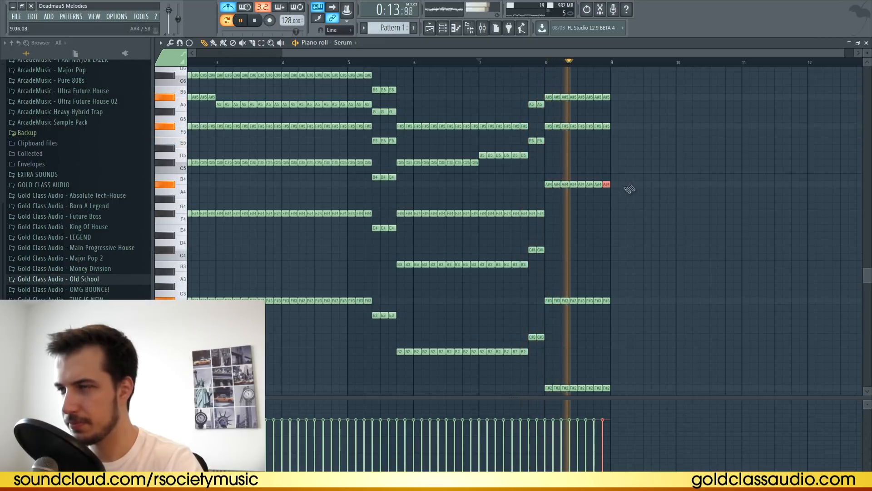
key("space")
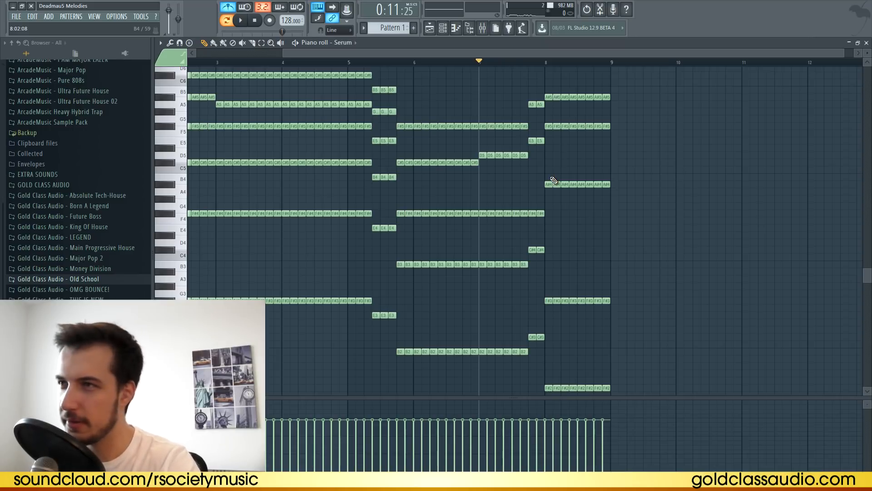
Play back from bar 7 and duplicate all the bar 8 notes into bar 9.
key("space")
scroll(554, 67, "down", 2)
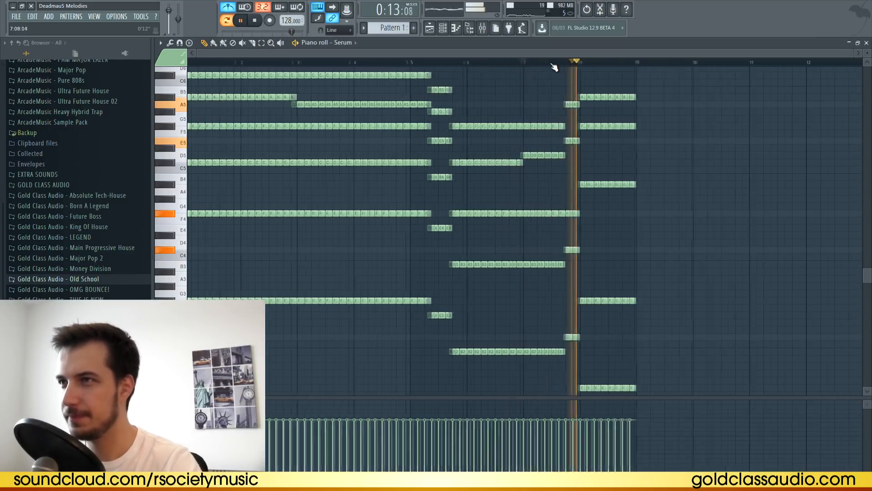
scroll(561, 62, "right", 1)
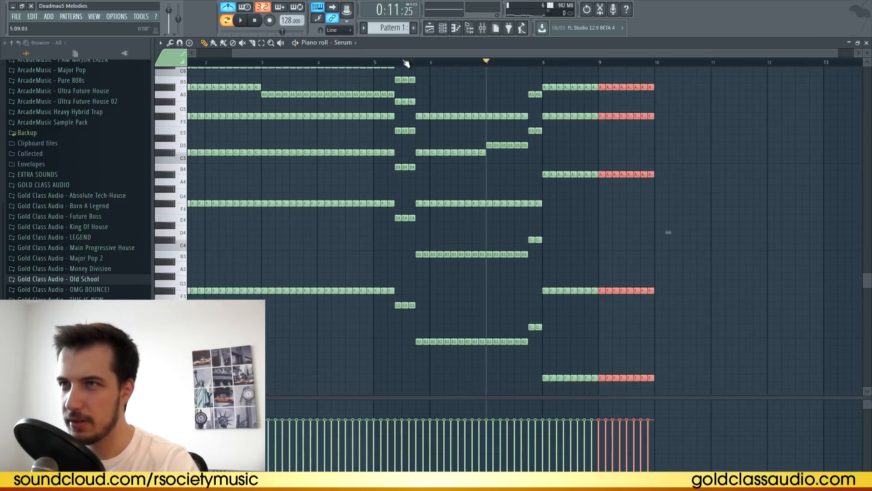
key("space")
scroll(496, 108, "up", 4)
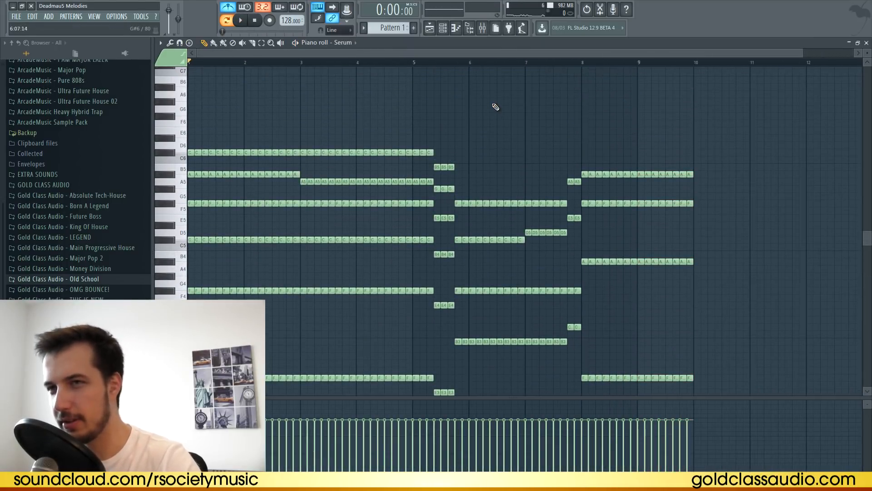
Play the progression from the beginning to check how the chords flow through bar 9.
key("space")
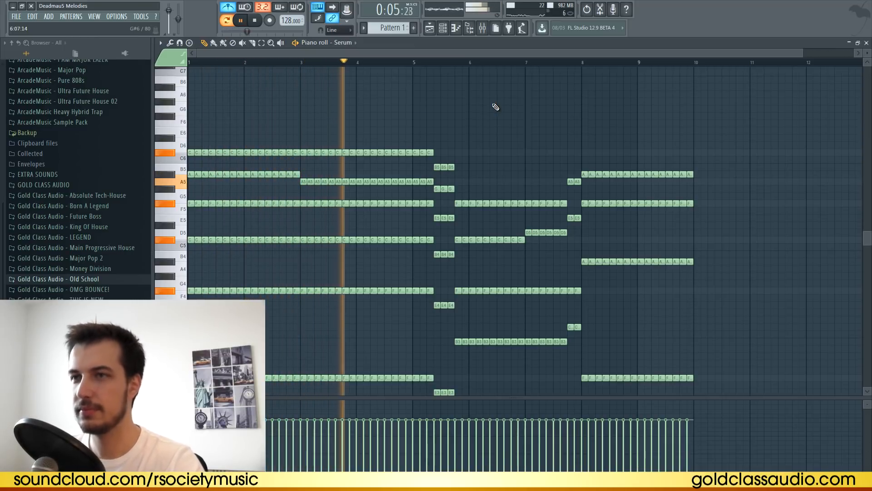
left_click_drag(424, 52, 520, 58)
scroll(447, 58, "down", 1)
scroll(458, 93, "down", 2)
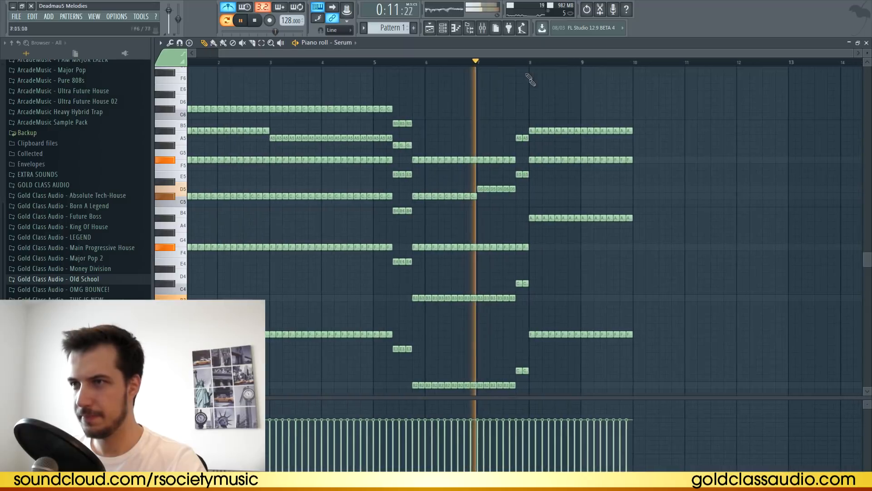
scroll(530, 83, "down", 2)
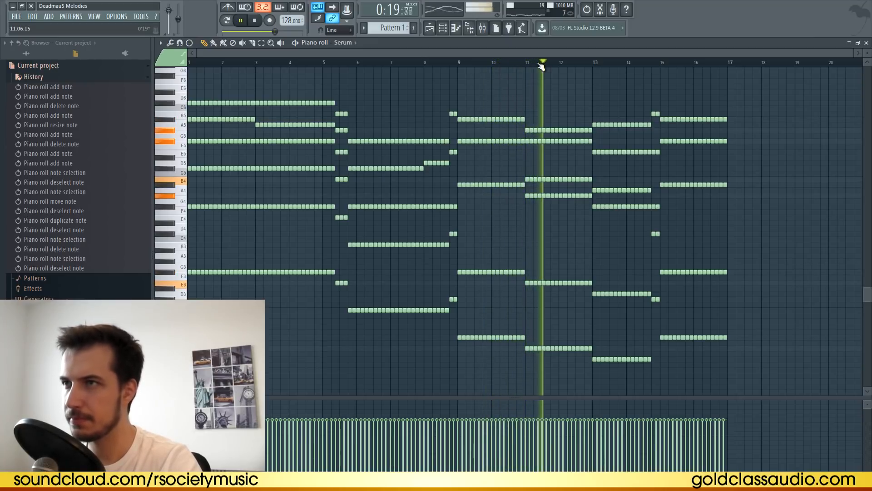
Listen to the extended 16-bar progression in song mode, restart it from the beginning and stop playback.
left_click_drag(552, 55, 573, 61)
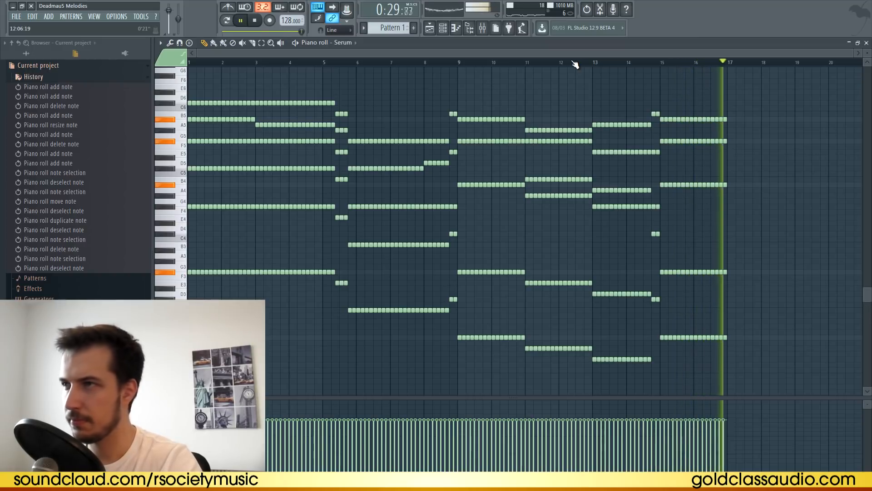
left_click(256, 20)
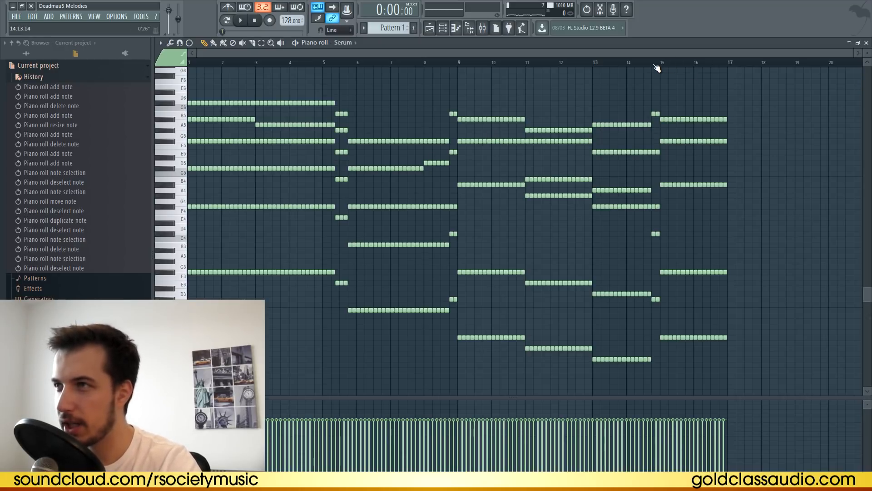
left_click(707, 68)
key("space")
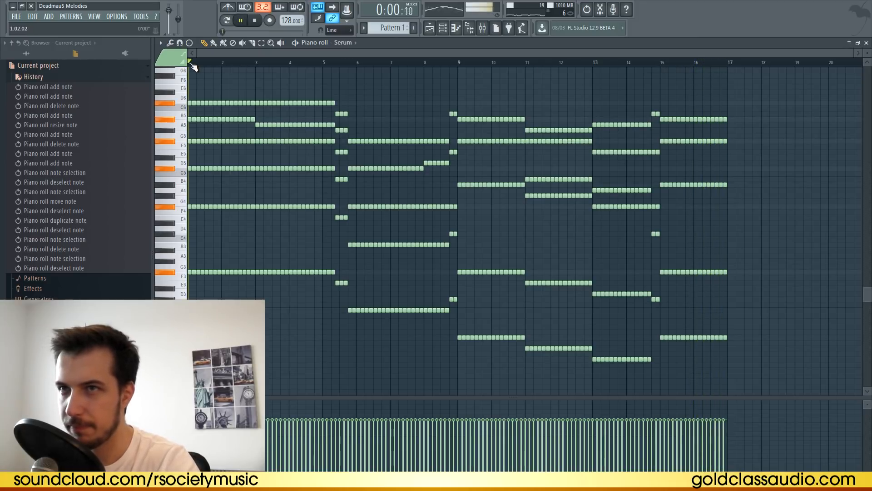
left_click(255, 20)
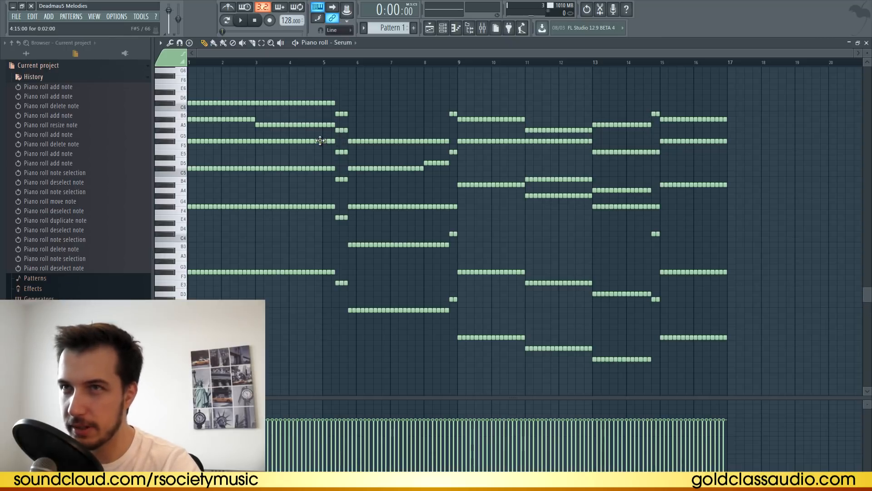
Look through the piano roll's chord and scale stamps, including the advanced chords.
left_click(189, 43)
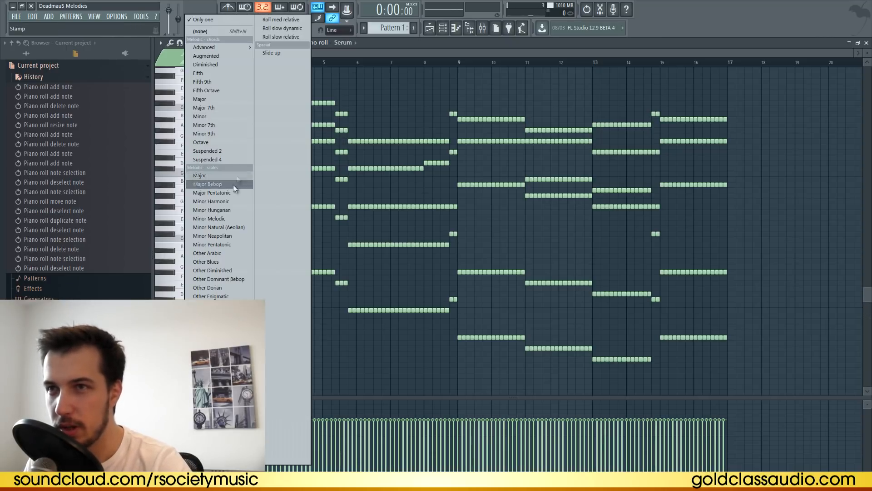
mouse_move(201, 49)
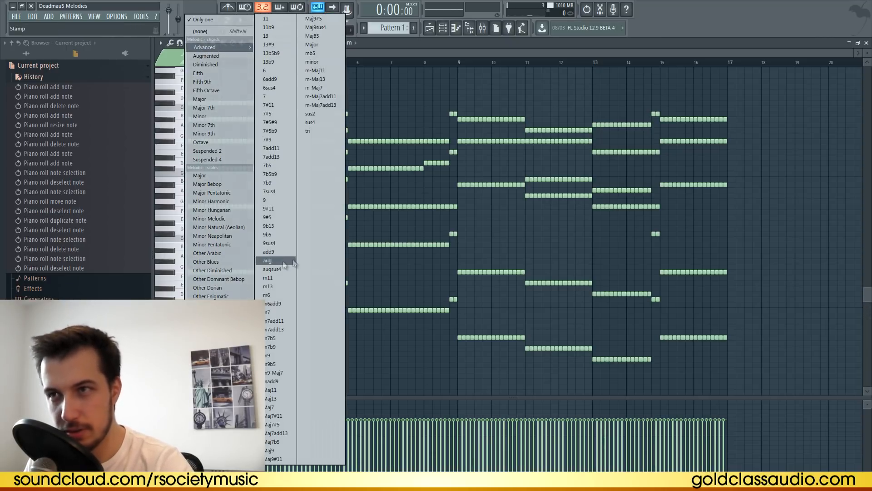
left_click(443, 49)
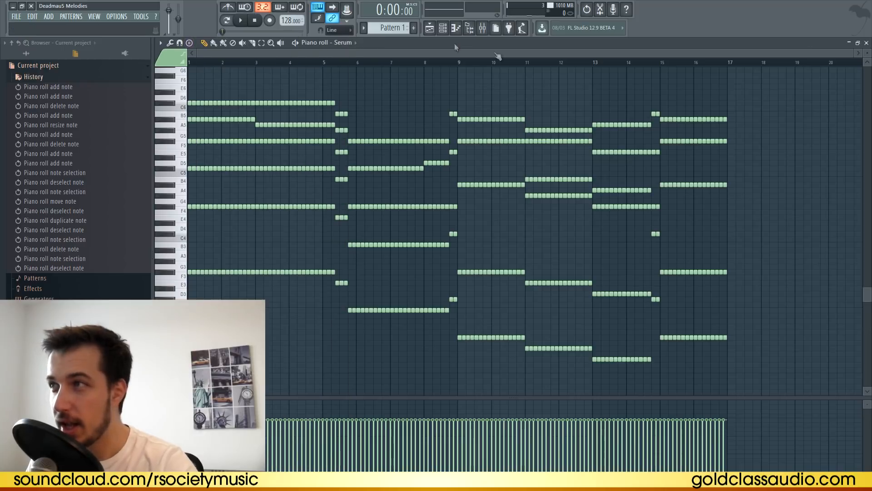
Open the Cthulhu plugin from the channel rack and audition a few of its chords.
left_click(867, 43)
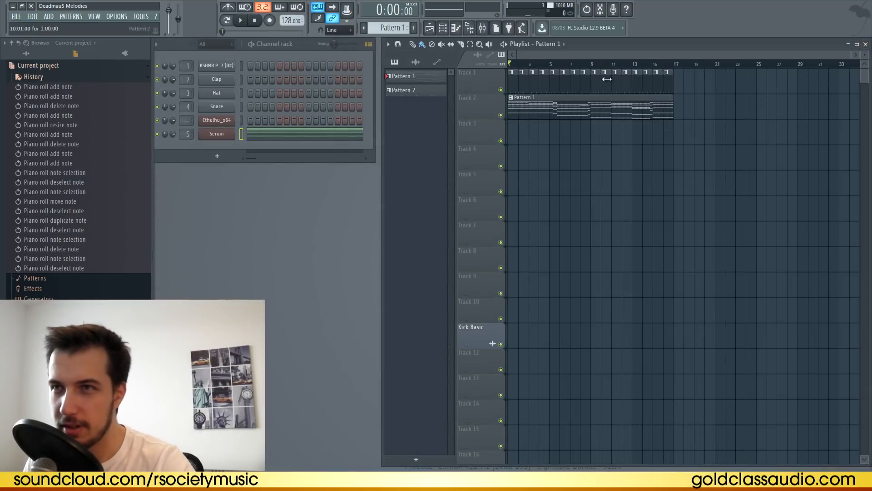
left_click(214, 127)
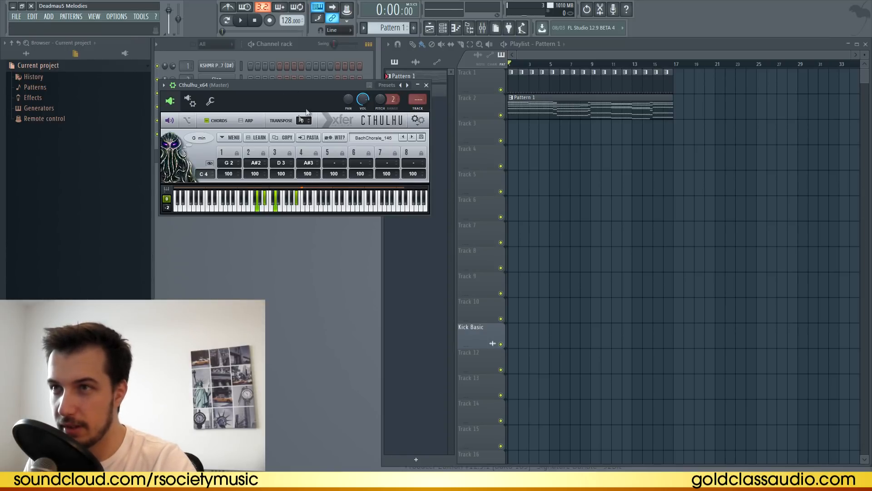
key("b")
key("x")
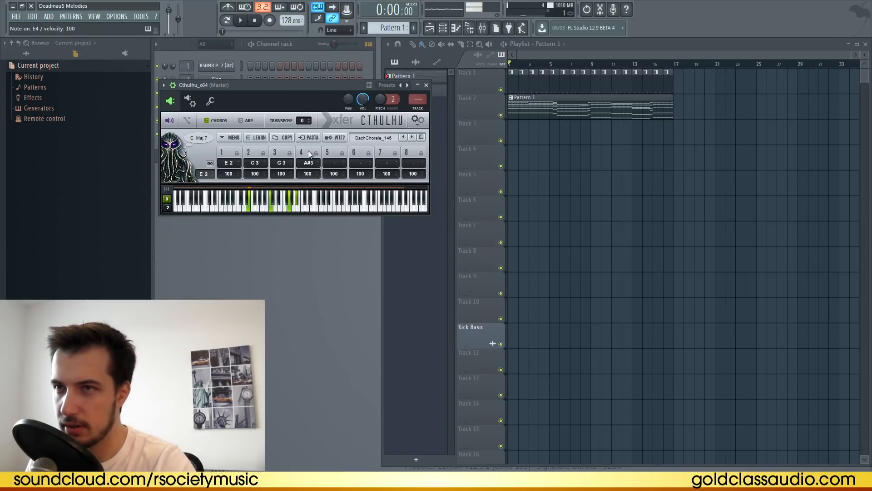
key("n")
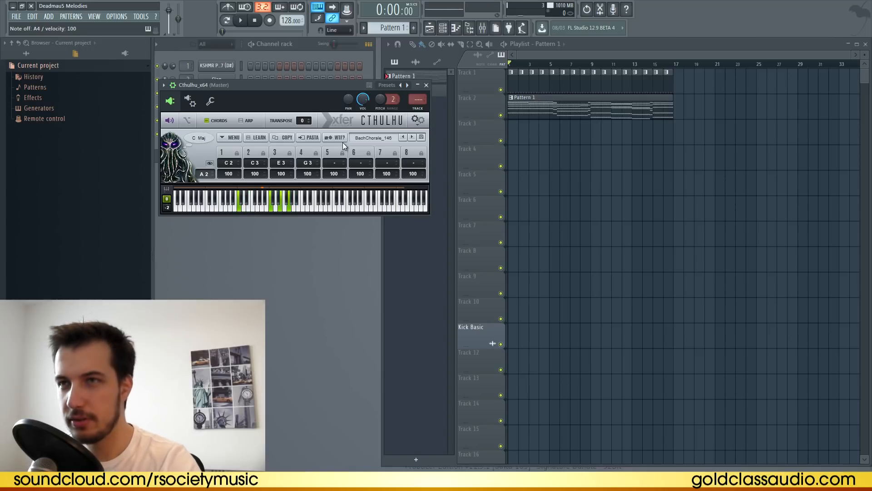
left_click(426, 85)
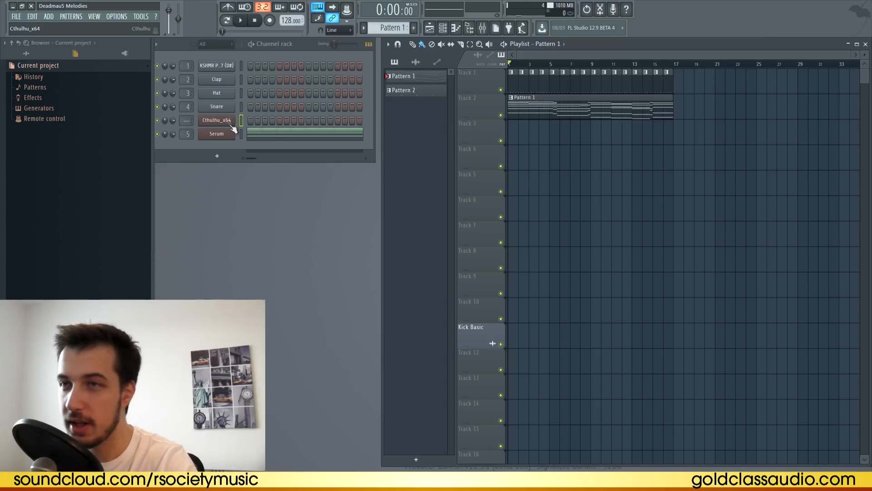
Glance at the Serum notes, then reopen Cthulhu and switch on its arpeggiator.
left_click(266, 136)
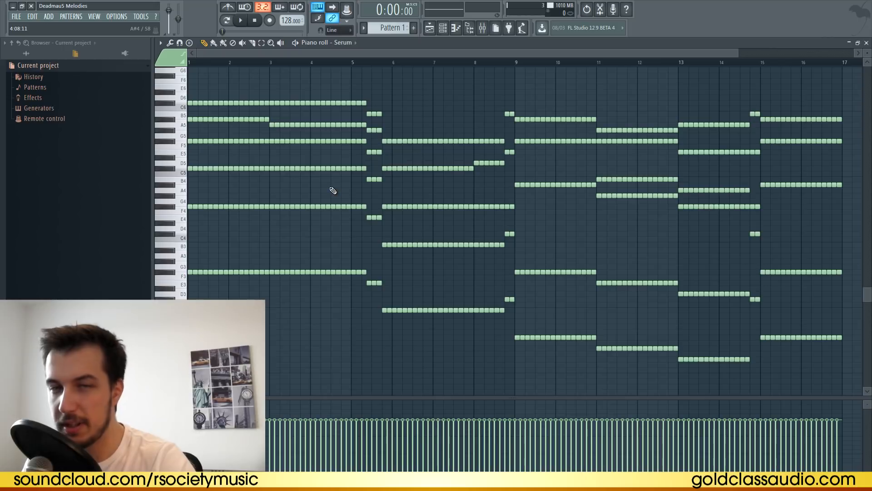
left_click(866, 42)
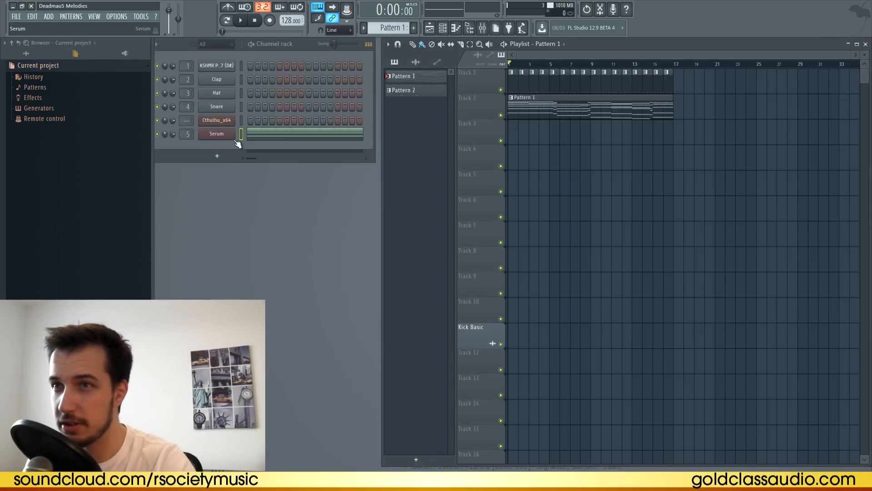
left_click(217, 121)
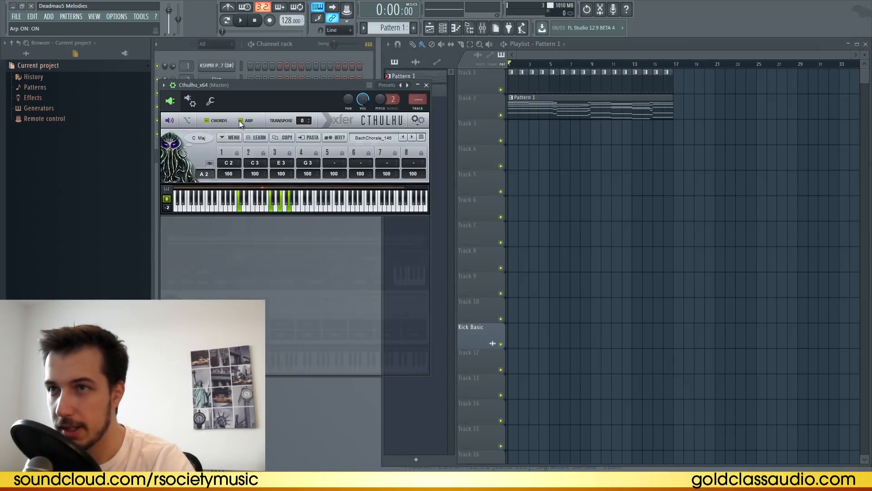
left_click(239, 120)
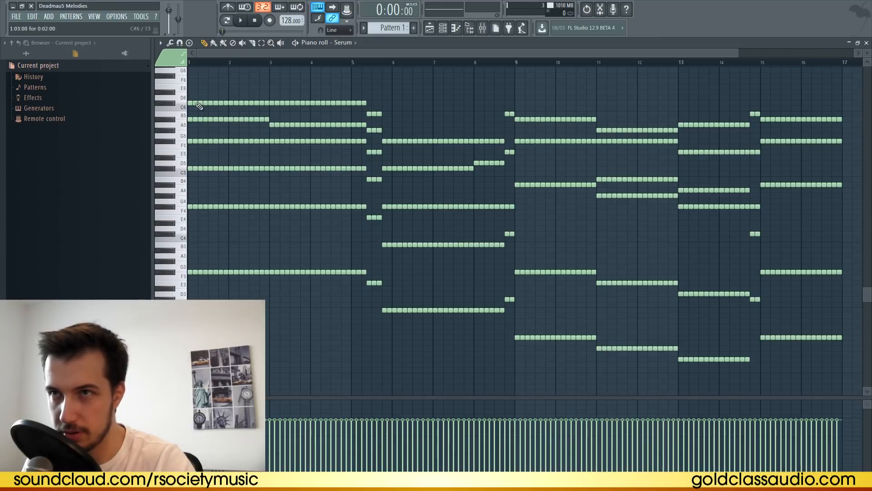
Delete the repeated eighth notes in bars 1 to 8 of the Serum pattern, keeping only the first hit of each chord.
left_click_drag(211, 151, 269, 296)
key("Delete")
left_click_drag(277, 90, 364, 280)
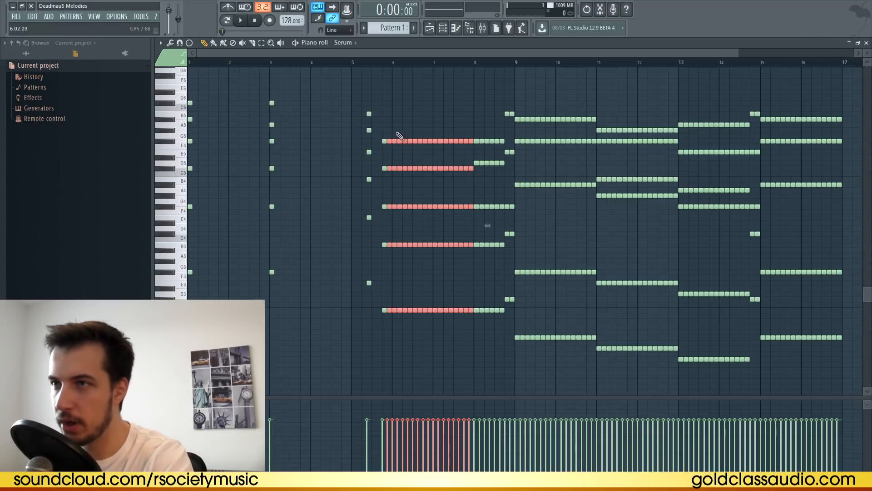
key("Delete")
Delete the repeated eighth notes in bars 9 to 16, keeping only the first hit of each chord.
left_click_drag(595, 106, 523, 366)
left_click_drag(673, 112, 607, 359)
left_click_drag(751, 114, 683, 381)
left_click_drag(859, 101, 763, 367)
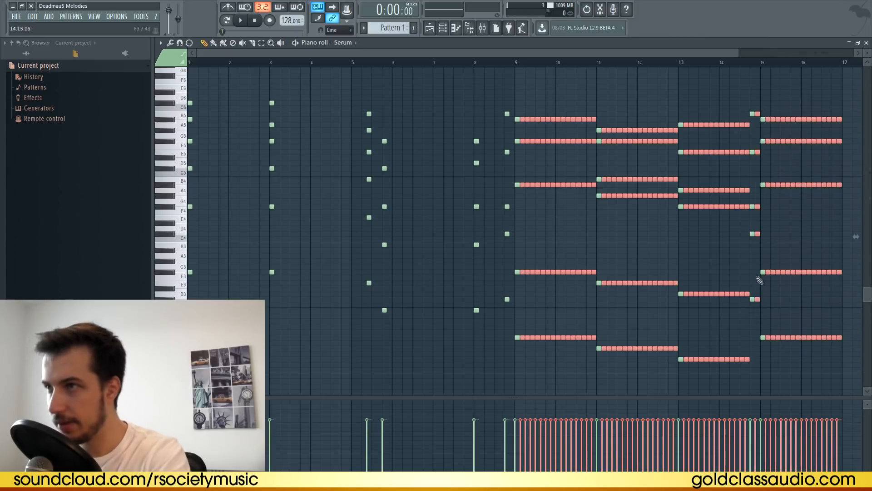
key("Delete")
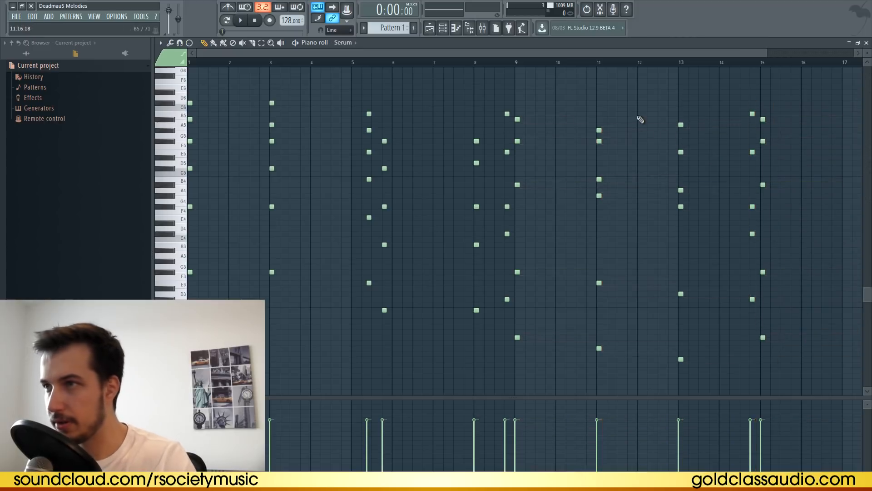
Apply Quick legato to the chords, extend the last chord to the end of bar 16, and play the pattern.
left_click(171, 44)
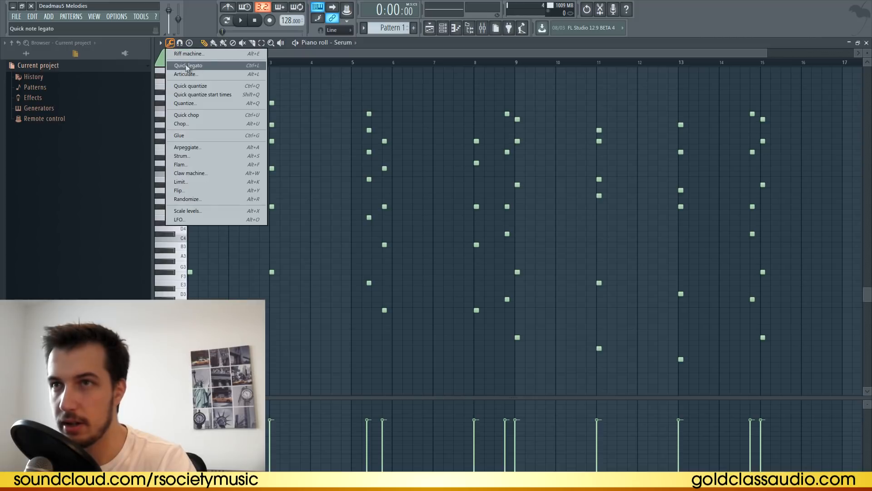
left_click(217, 67)
left_click_drag(779, 90, 851, 228)
left_click(836, 169, "ctrl")
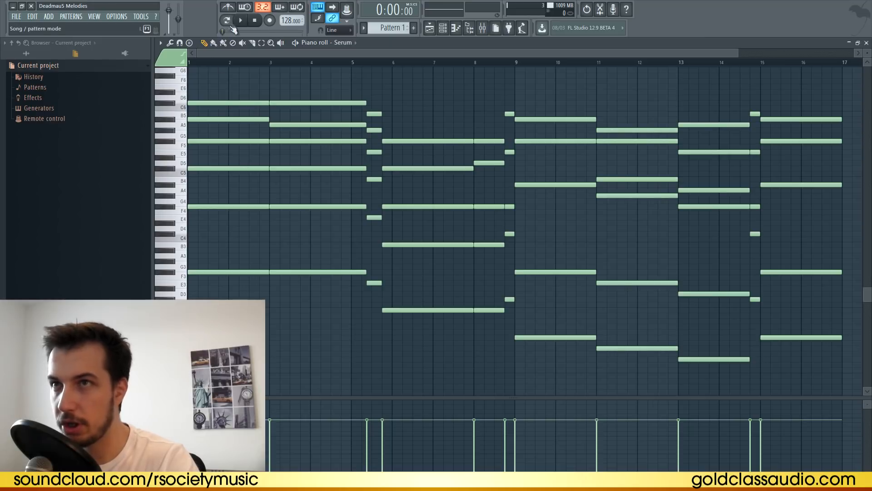
left_click(241, 22)
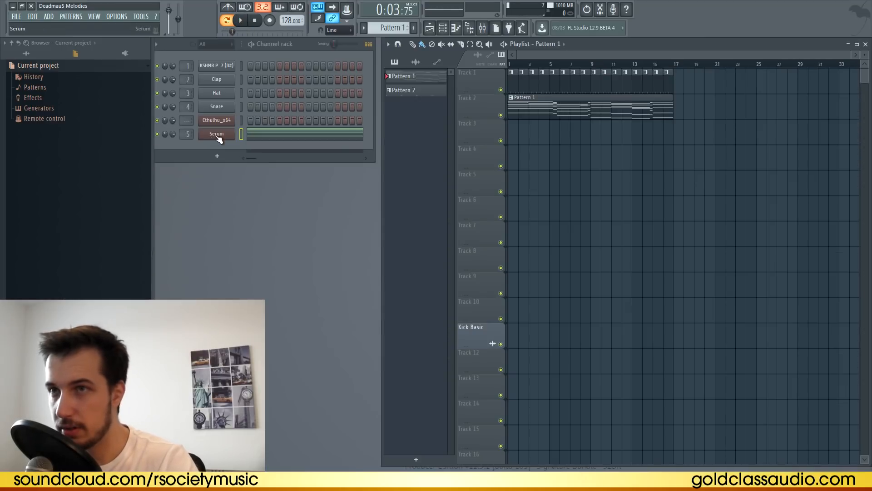
Check the plugin settings of Serum and Cthulhu to compare Serum's MIDI input port with Cthulhu's output port.
left_click(216, 146)
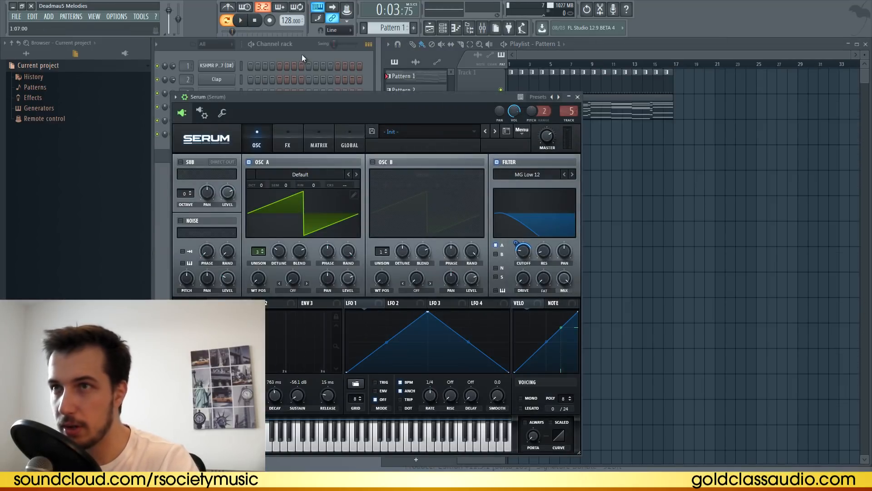
left_click(212, 114)
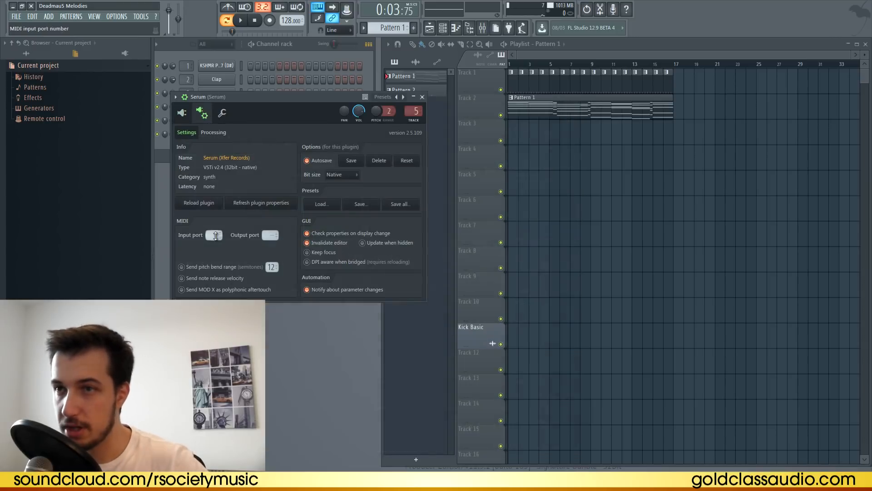
left_click(308, 48)
left_click(219, 121)
left_click(187, 104)
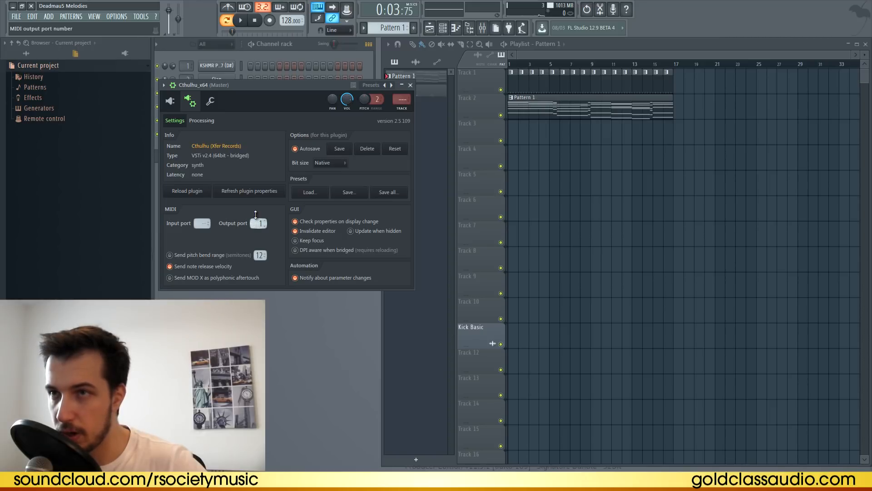
left_click(297, 48)
left_click(205, 109)
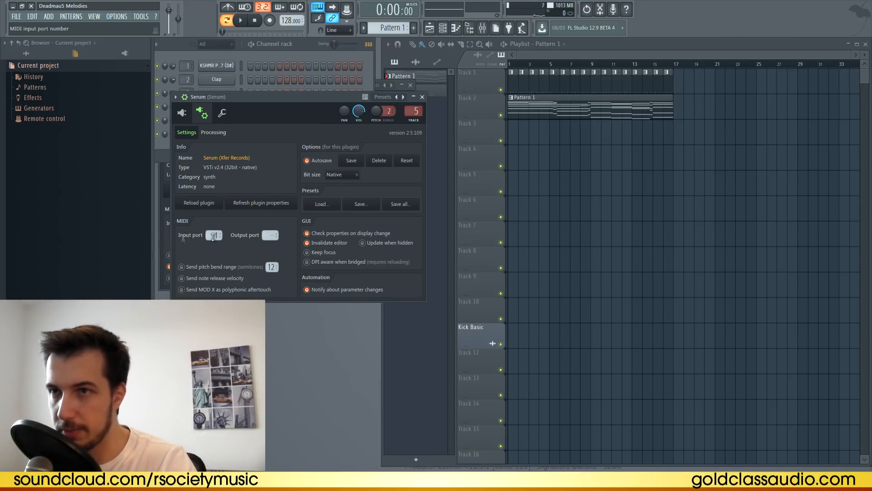
left_click(422, 97)
left_click(255, 186)
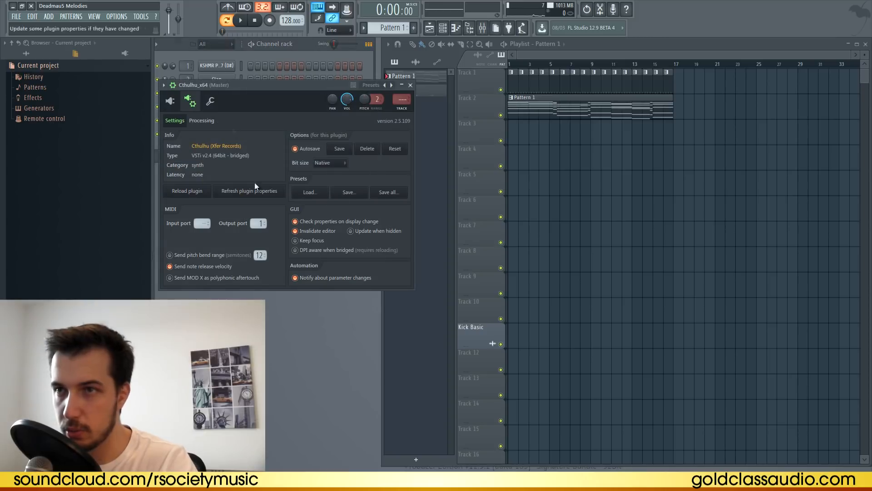
left_click(410, 85)
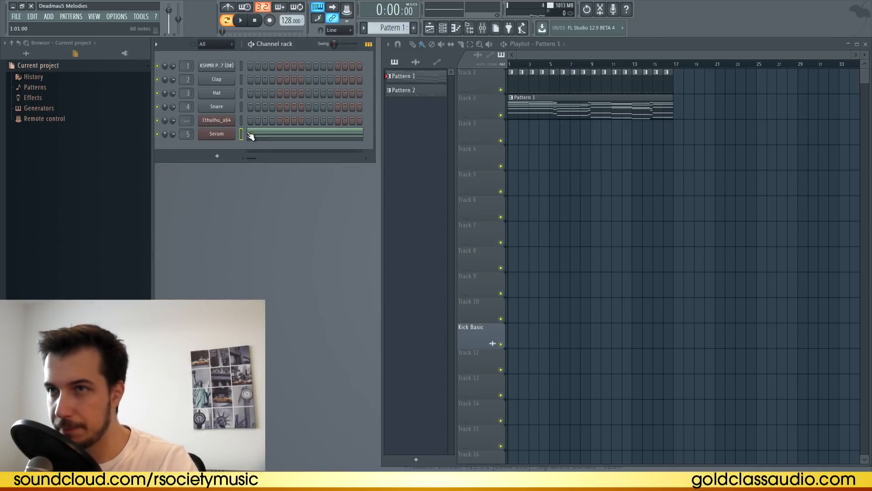
Move the chord notes of Pattern 1 from the Serum channel to the Cthulhu_x64 channel.
left_click(242, 121)
key("ctrl+v")
left_click(241, 135)
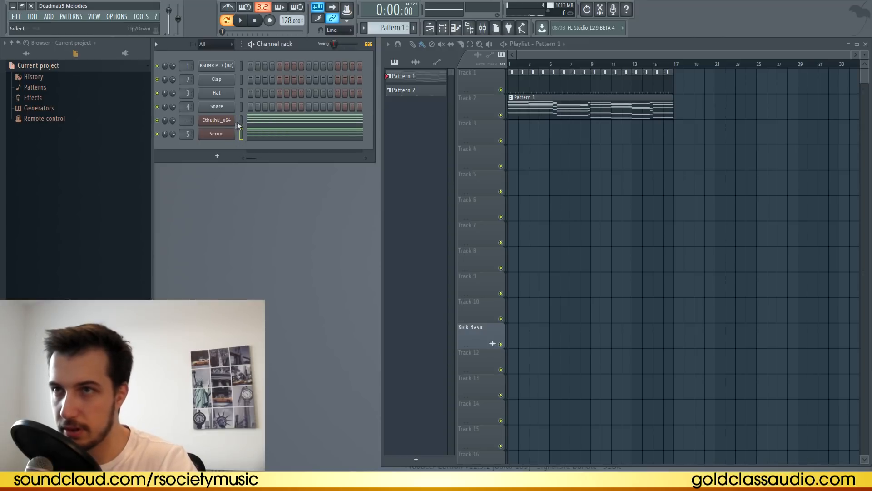
key("ctrl+x")
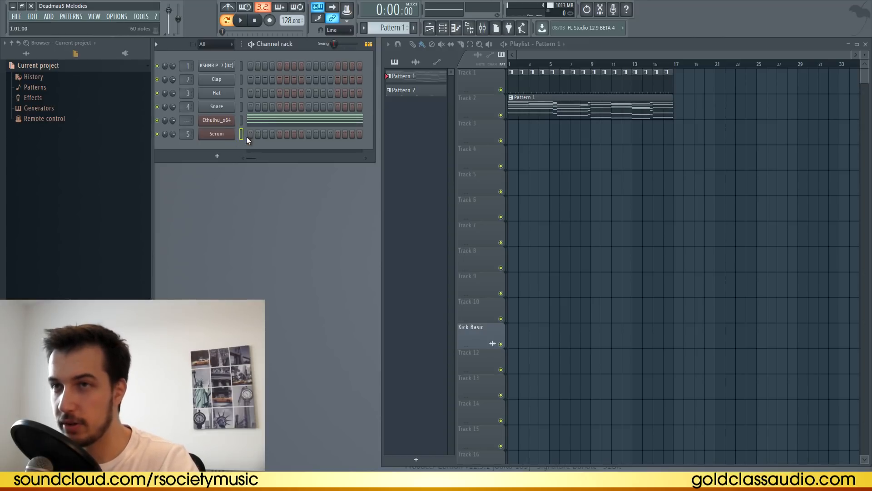
Glance at Cthulhu's arpeggiator and play the pattern while viewing the chord notes in Cthulhu's piano roll.
left_click(217, 120)
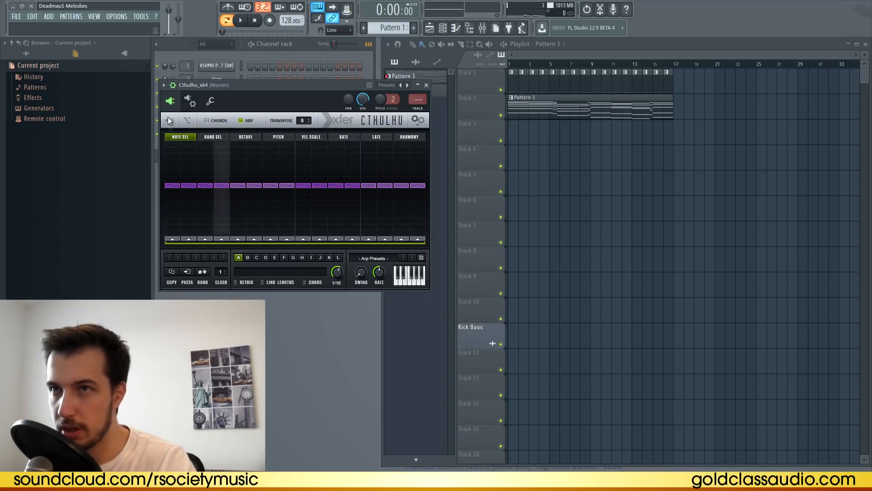
left_click(427, 86)
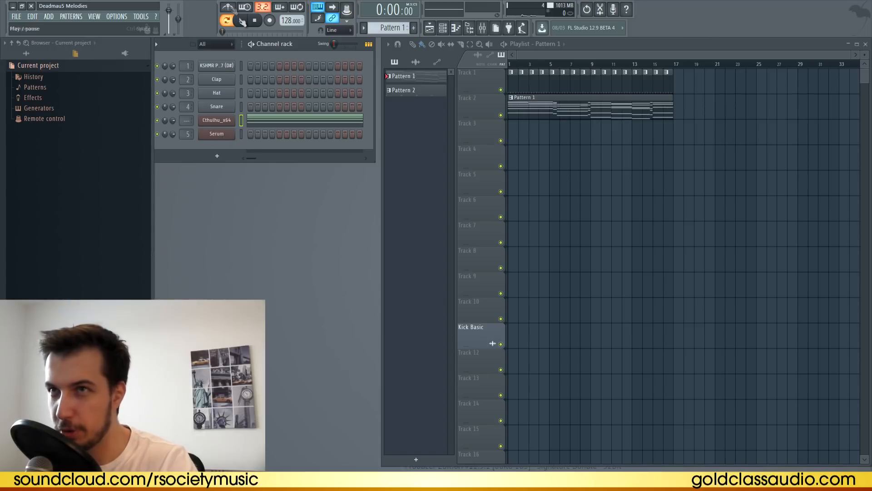
left_click(276, 120)
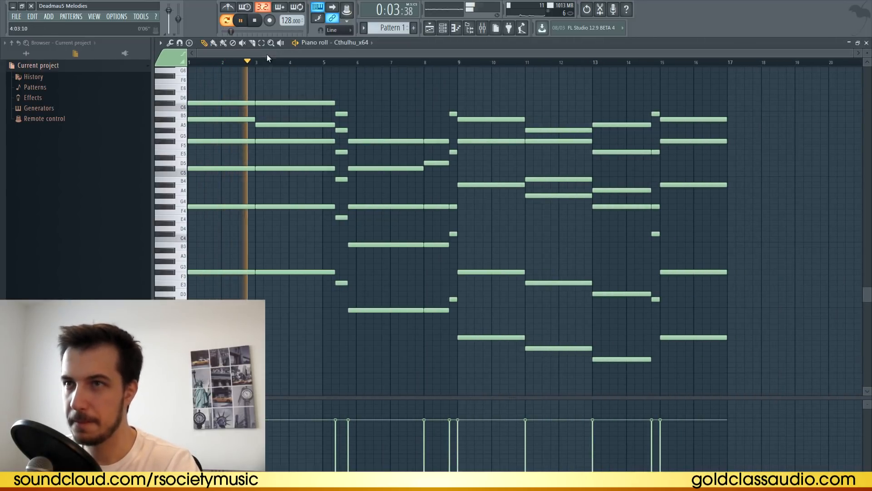
left_click(255, 23)
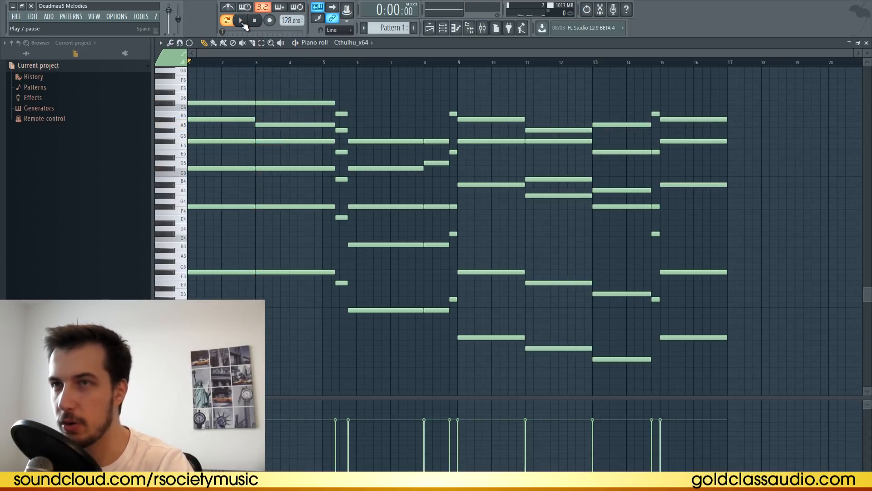
key("Escape")
Shorten Cthulhu's note-selection arpeggio to three steps and set them to notes 1, 3 and 2.
left_click(216, 120)
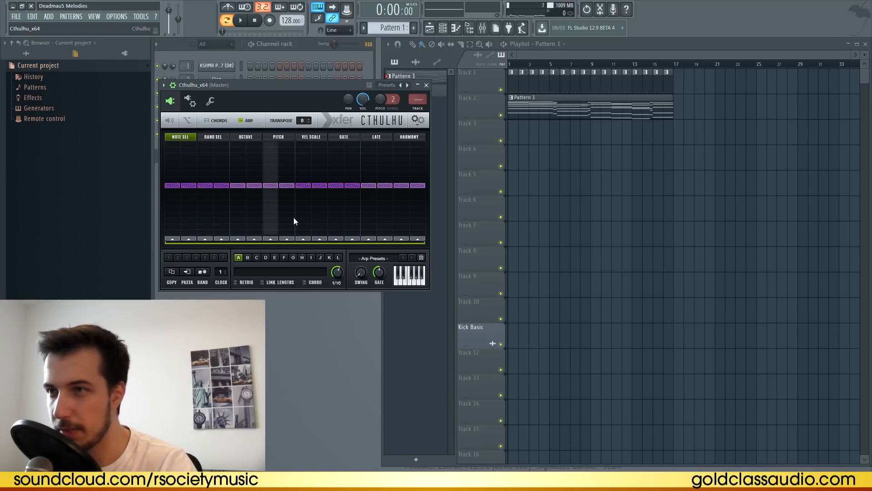
left_click_drag(424, 243, 217, 243)
left_click(172, 232)
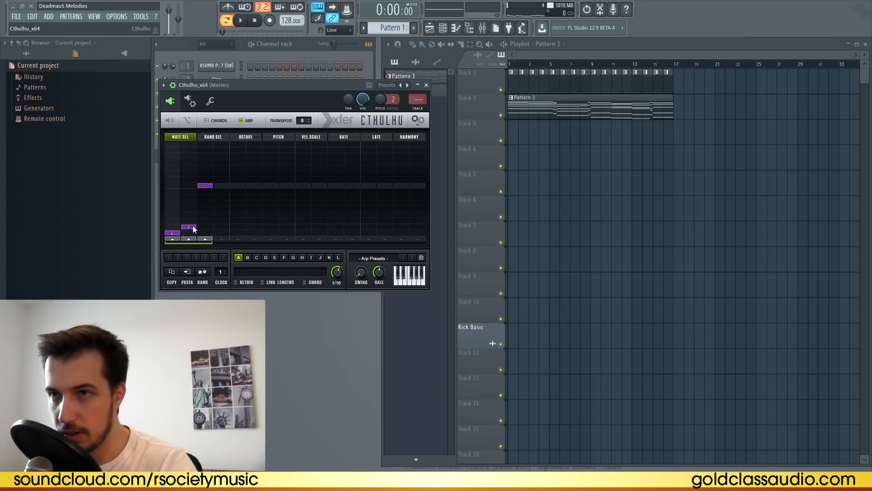
left_click(188, 221)
left_click(204, 226)
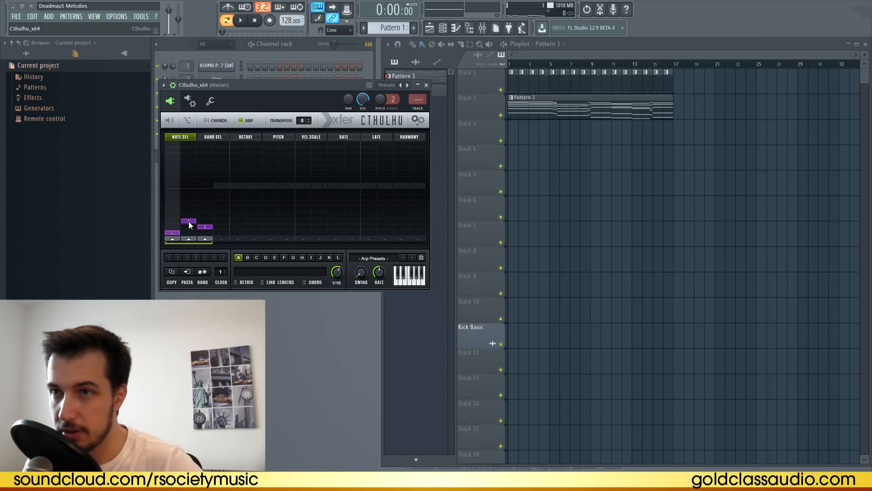
Play the pattern and compare the three-step arpeggio with the chord notes in Cthulhu's piano roll.
left_click(287, 54)
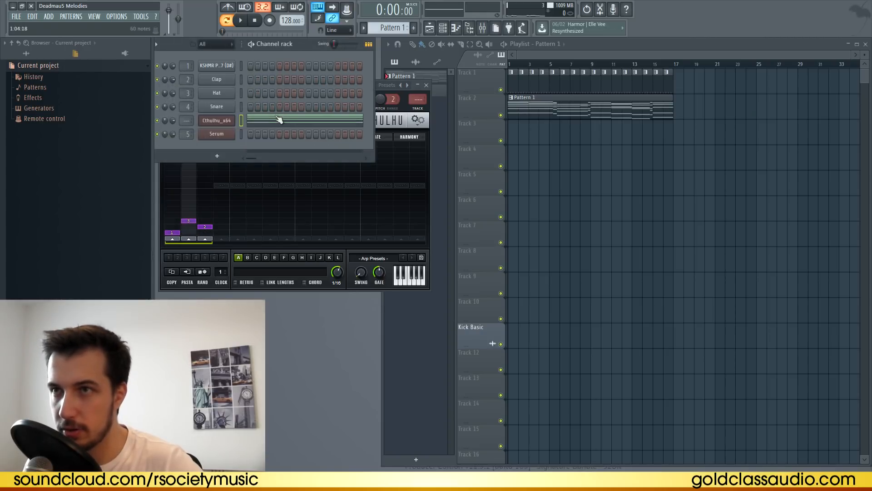
left_click(280, 118)
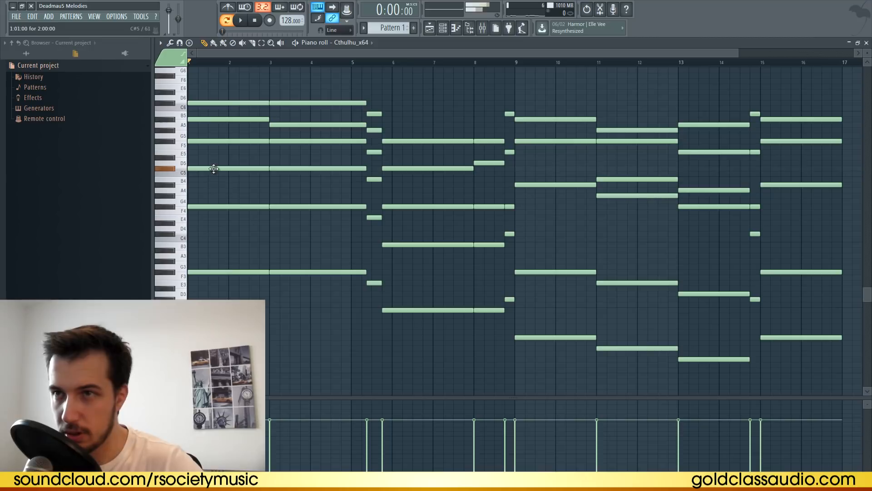
left_click(866, 43)
key("space")
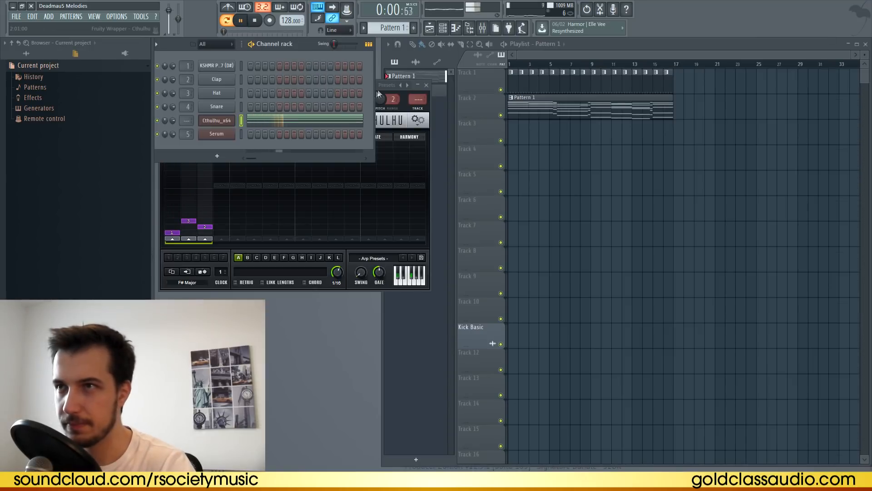
key("space")
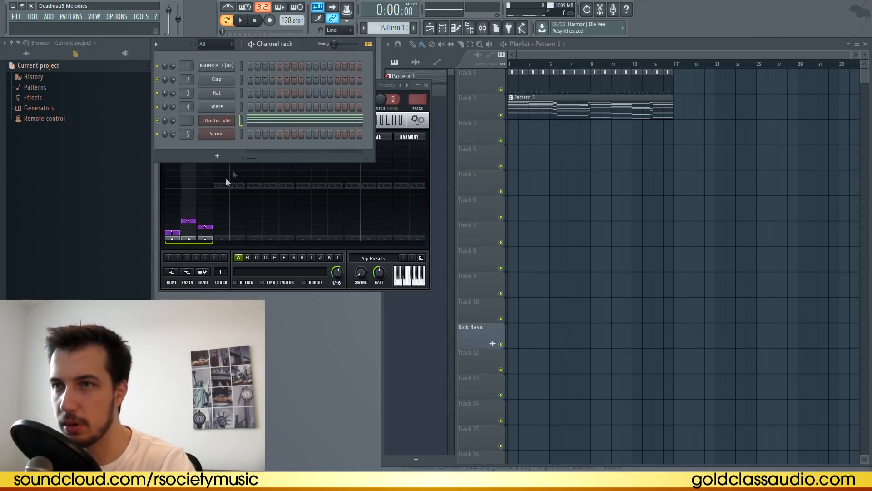
left_click(428, 131)
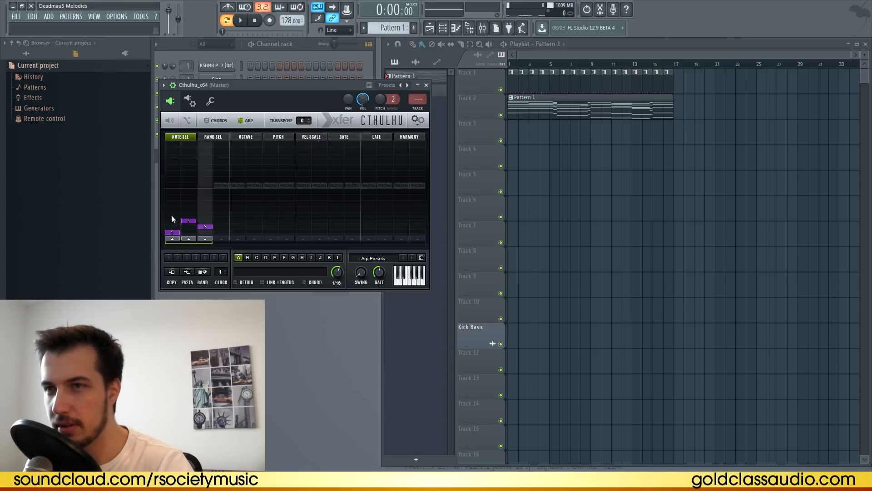
left_click(240, 20)
left_click(218, 54)
left_click_drag(173, 134, 181, 116)
left_click(263, 119)
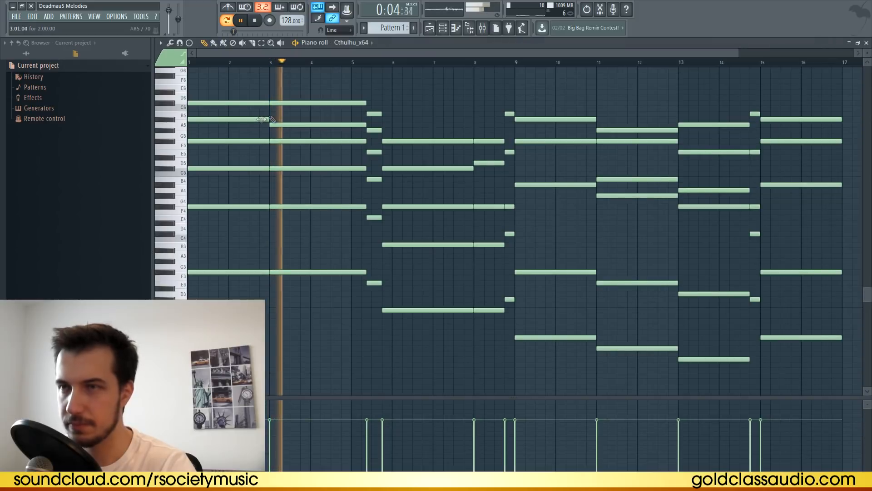
key("space")
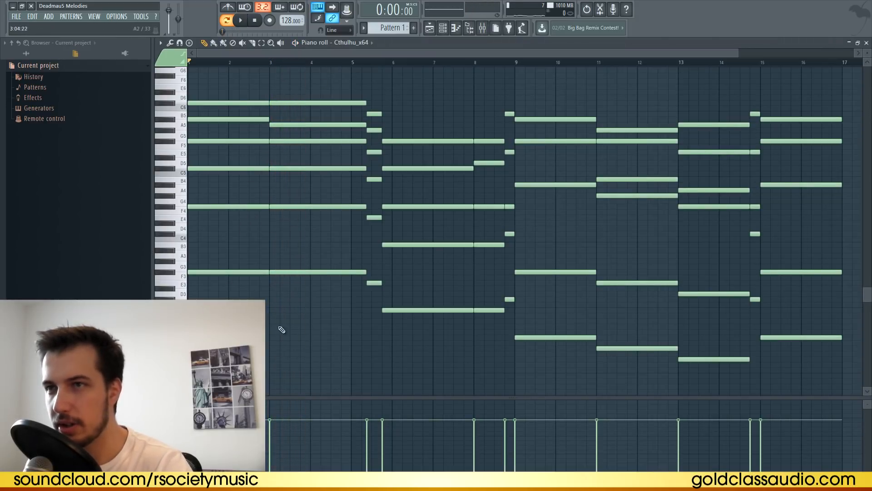
left_click_drag(230, 167, 293, 318)
left_click(866, 43)
Set the second arpeggio step to note 4 and the third to note 3, and play the pattern.
left_click_drag(190, 215, 209, 220)
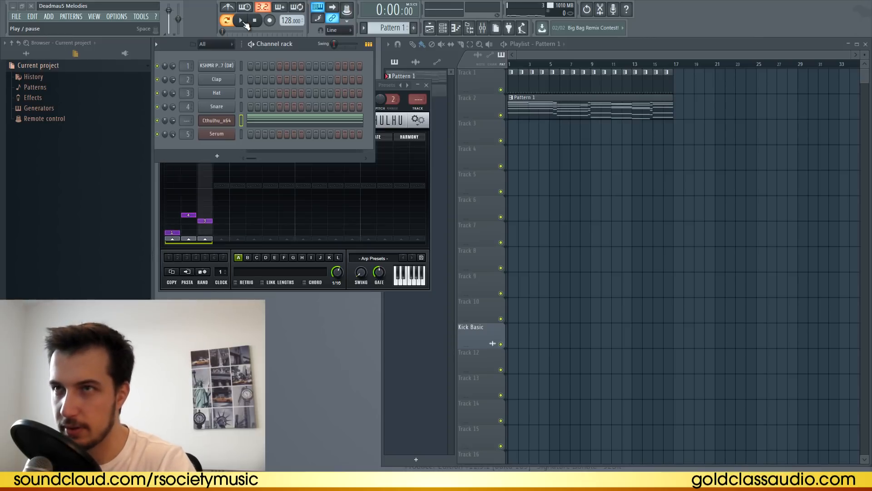
left_click(245, 25)
left_click(428, 112)
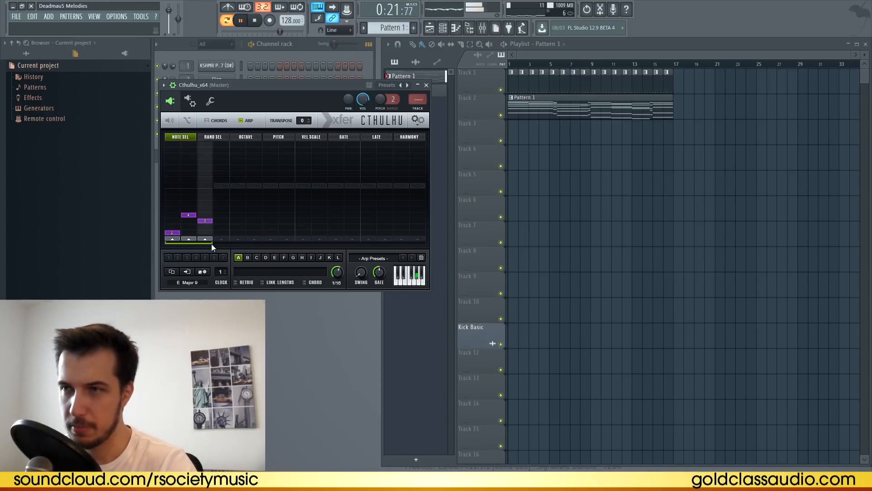
key("space")
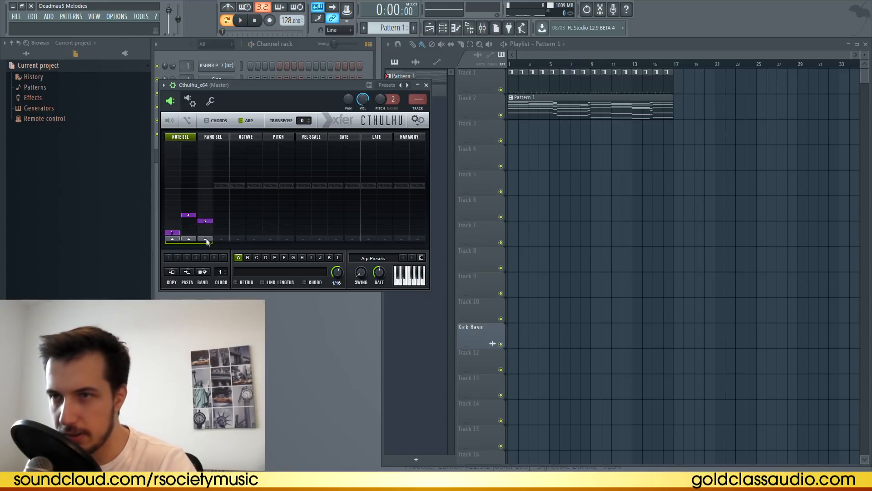
Try a four-step arpeggio selecting notes 1, 2, 5 and 4, and play the pattern.
left_click_drag(210, 243, 216, 244)
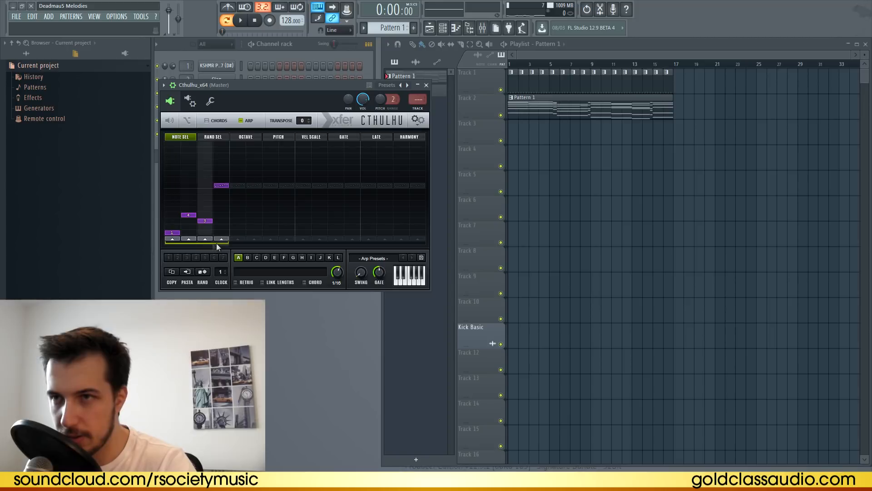
left_click(188, 227)
left_click(221, 210)
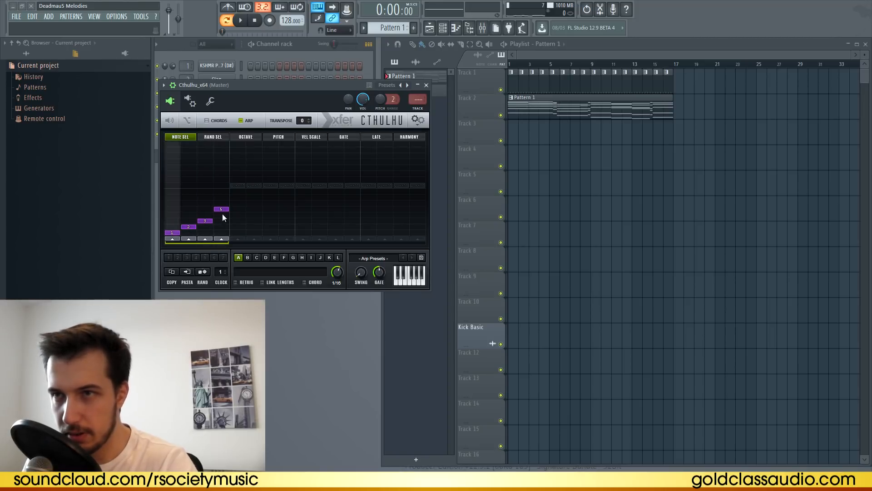
left_click(205, 210)
left_click(222, 215)
key("space")
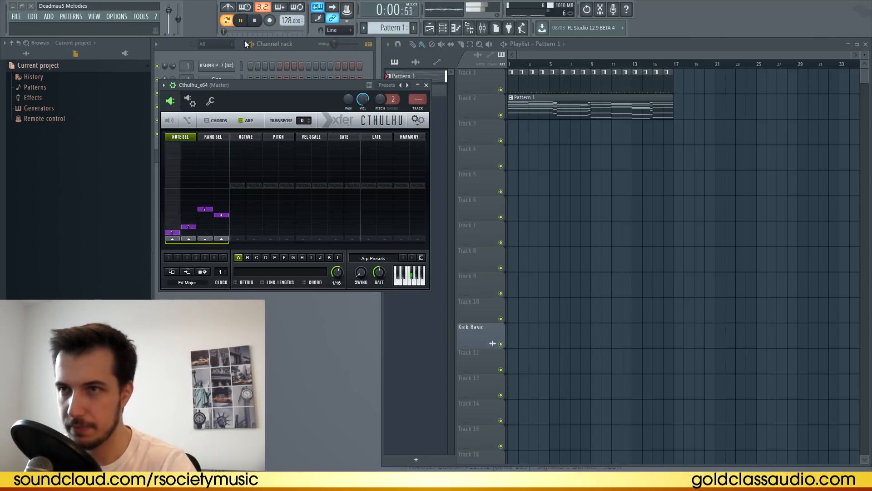
Try other arpeggio lengths and note selections during playback, including three steps on notes 2, 3 and 5.
left_click(206, 220)
mouse_move(227, 243)
left_mouse_down()
mouse_move(236, 243)
mouse_move(212, 243)
left_mouse_up()
left_click(237, 210)
left_click(206, 209)
left_click(237, 221)
left_click(172, 227)
left_click(189, 221)
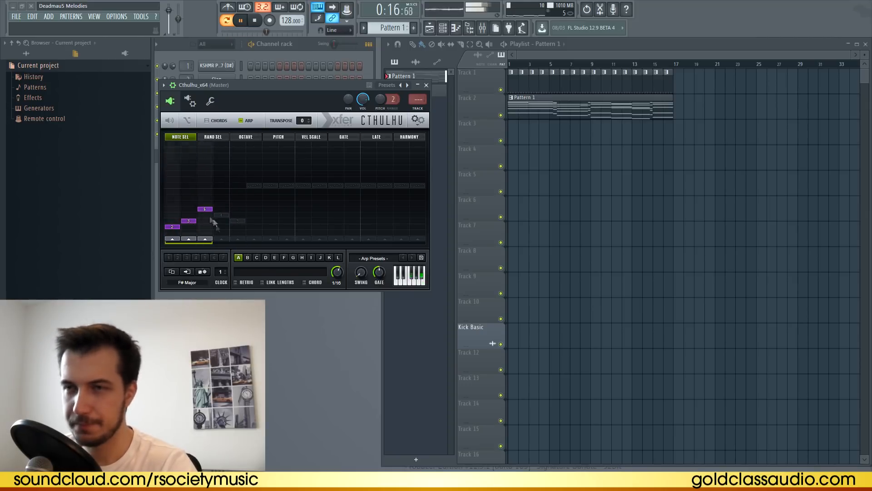
Try a rising five-step arpeggio that begins with notes 1, 2, 3 and 4 during playback.
left_click(237, 243)
left_click(238, 203)
left_click(172, 233)
left_click(189, 226)
left_click(205, 220)
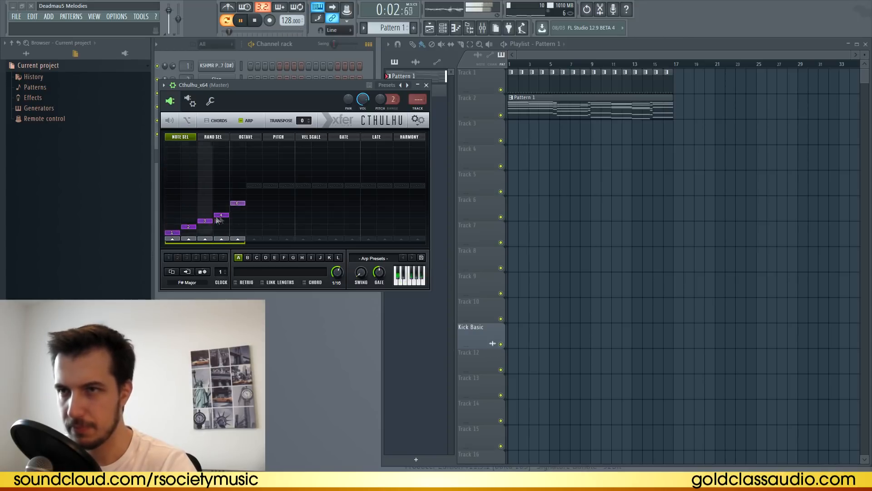
Restore the three-step arpeggio on notes 1, 4 and 3, and stop playback.
left_click(205, 240)
left_click(188, 215)
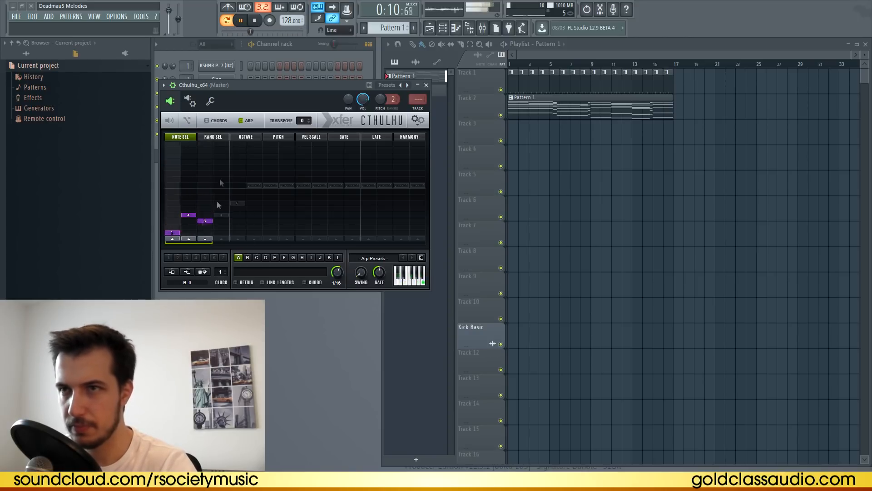
left_click(174, 227)
key("space")
Transpose all chord notes in Cthulhu's piano roll up six semitones, putting the first chord's lowest note on C4, and play the pattern.
left_click(290, 44)
left_click(299, 121)
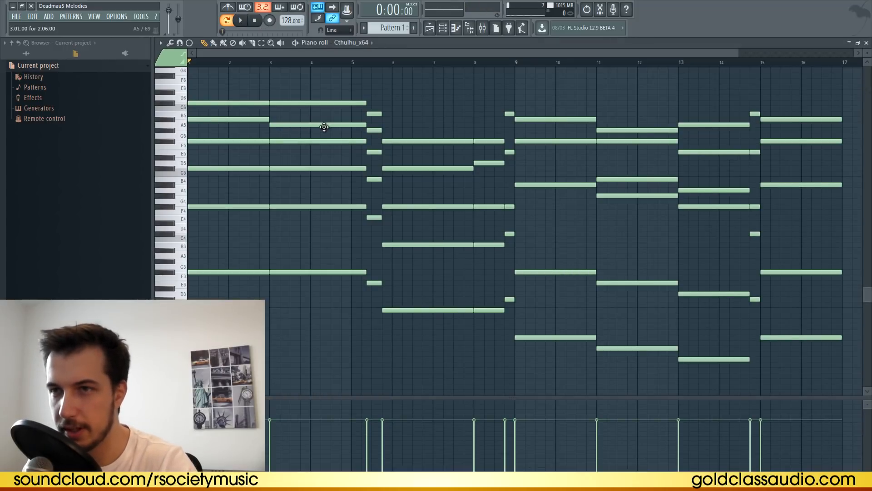
scroll(324, 127, "up", 6)
scroll(325, 131, "down", 3)
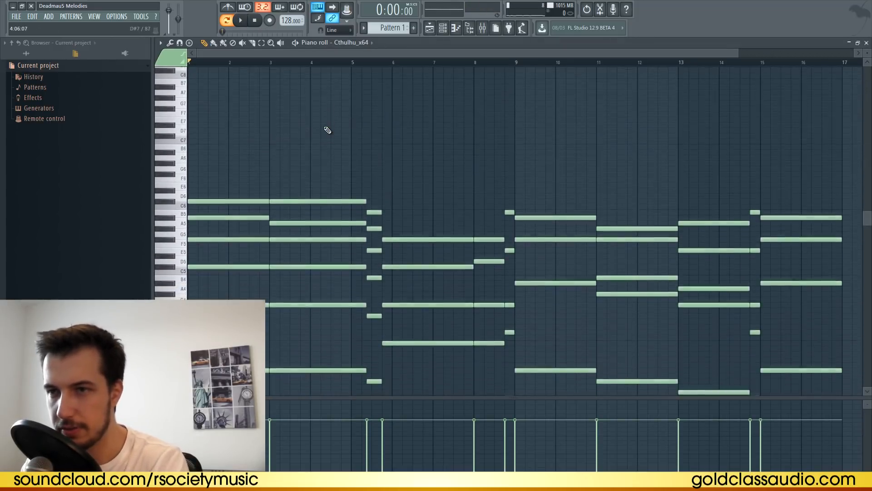
scroll(325, 129, "down", 2)
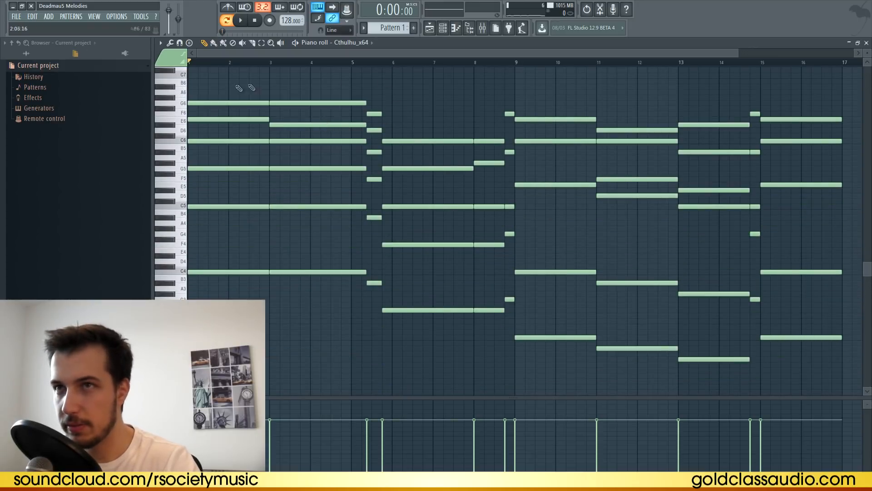
key("space")
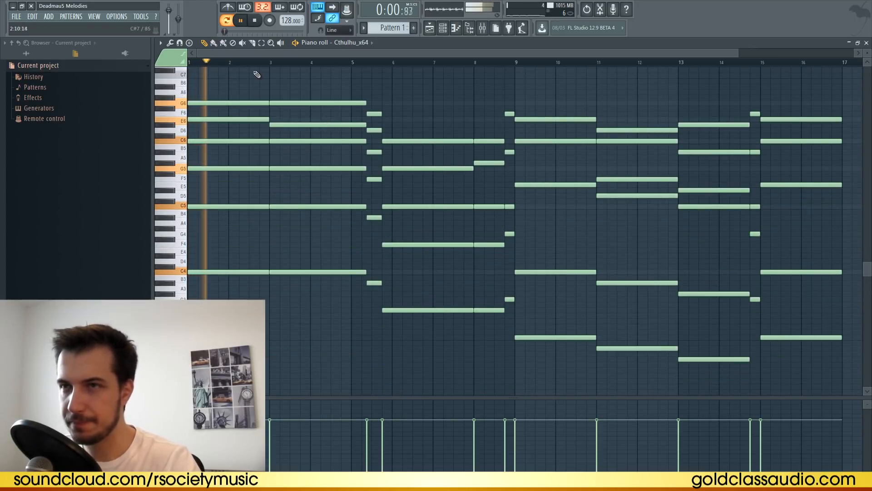
Try a different filter cutoff in Serum during playback.
left_click(866, 43)
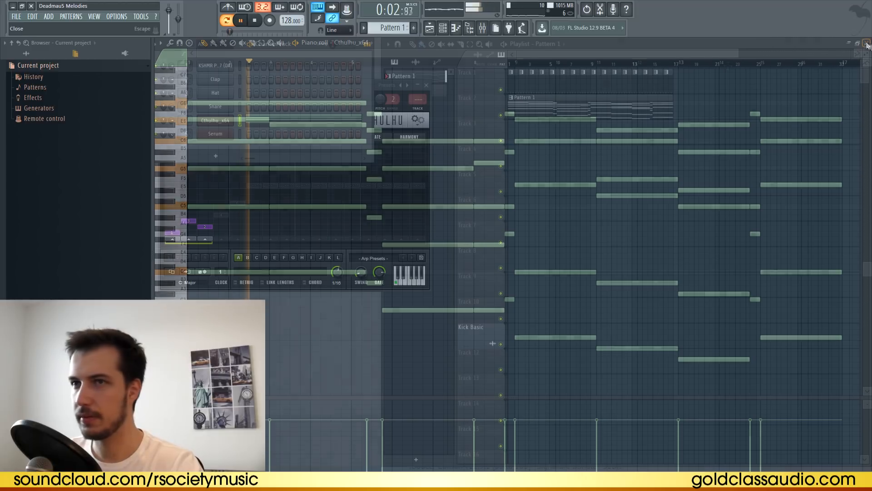
left_click(215, 134)
mouse_move(522, 255)
left_mouse_down()
mouse_move(522, 270)
mouse_move(518, 247)
left_mouse_up()
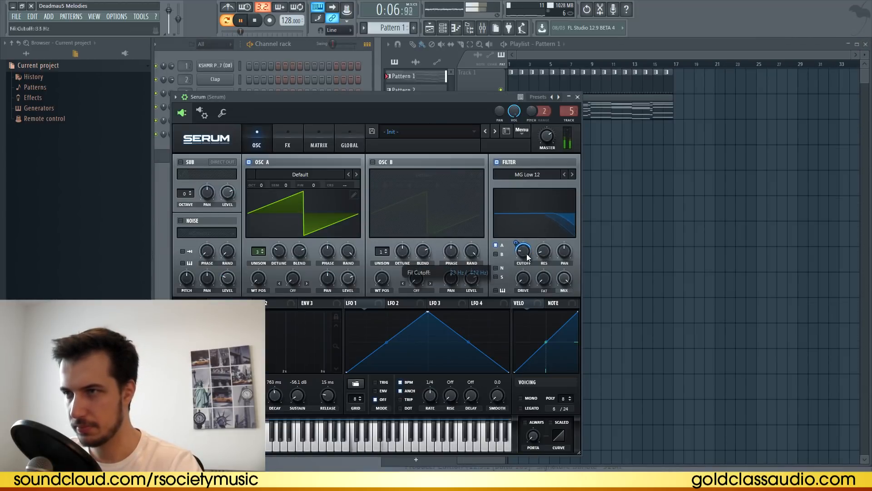
left_click(577, 97)
Extend Cthulhu's arpeggio to five steps, try the fifth step one note lower and restore it, with playback stopped at the end.
left_click(218, 120)
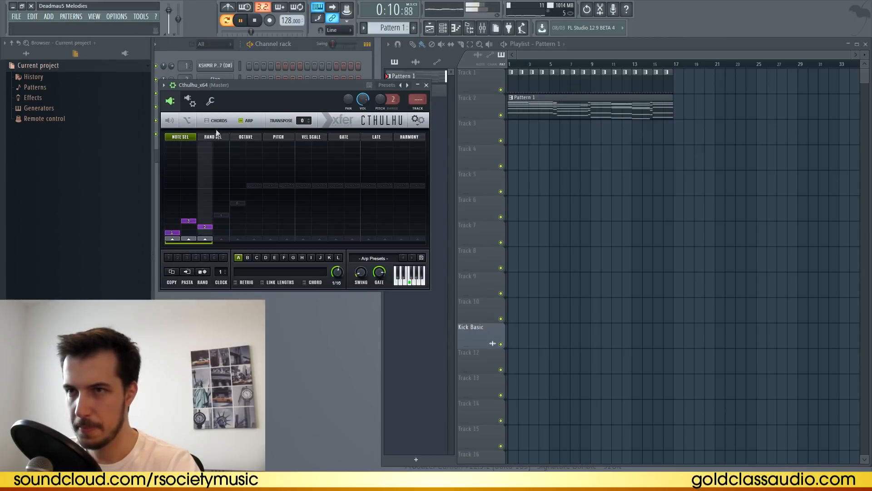
left_click_drag(212, 242, 236, 244)
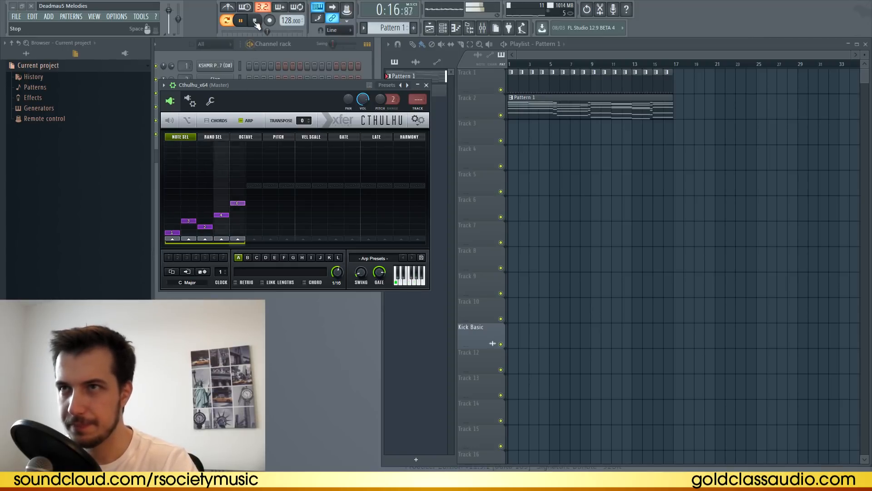
left_click_drag(238, 203, 239, 210)
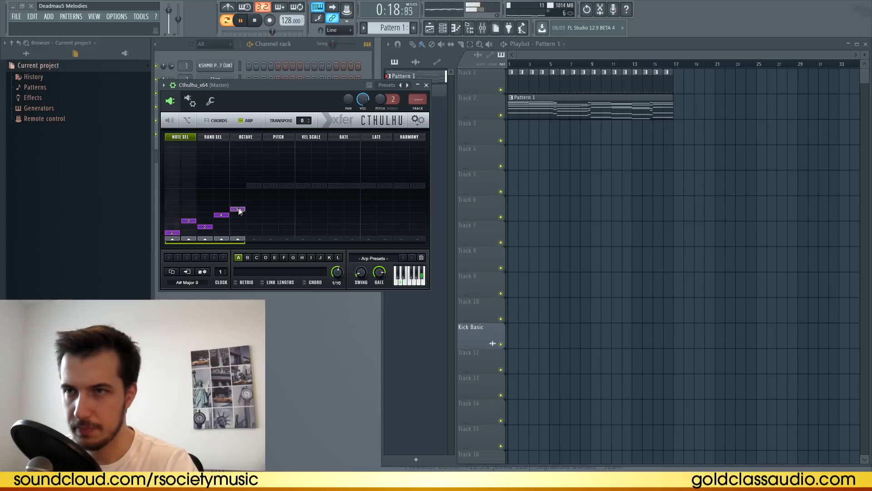
left_click_drag(239, 208, 239, 202)
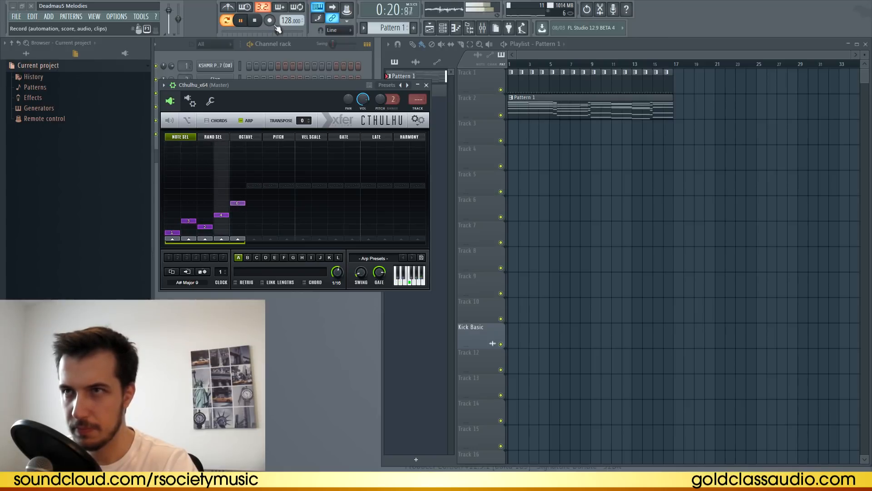
left_click(255, 21)
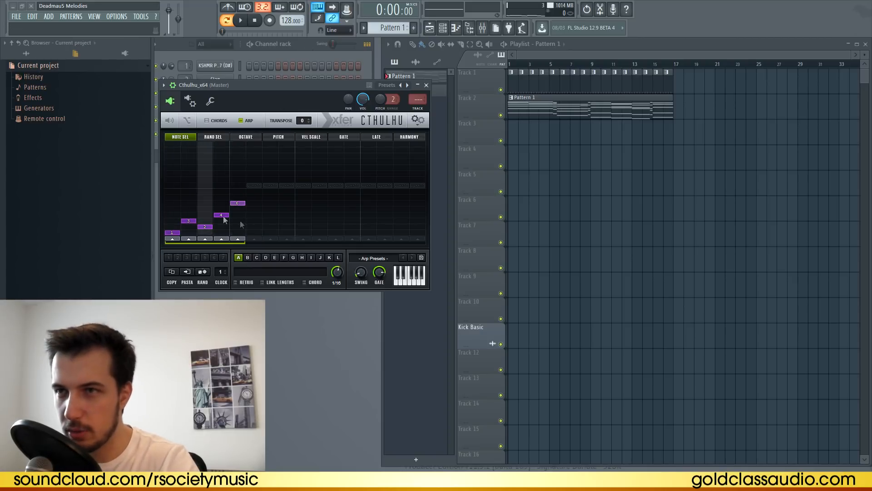
Transpose all chord notes in Cthulhu's piano roll down six semitones, putting the first chord's lowest note on F#3, and play the pattern.
left_click(240, 21)
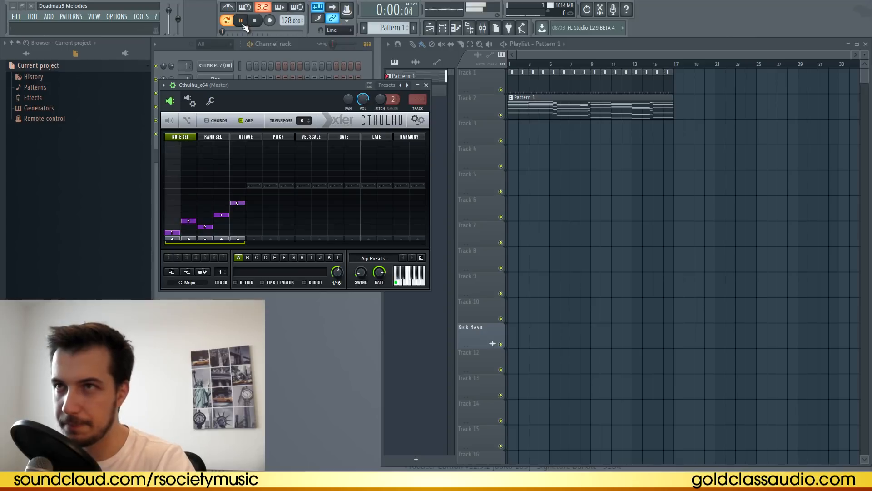
left_click(303, 45)
left_click(282, 117)
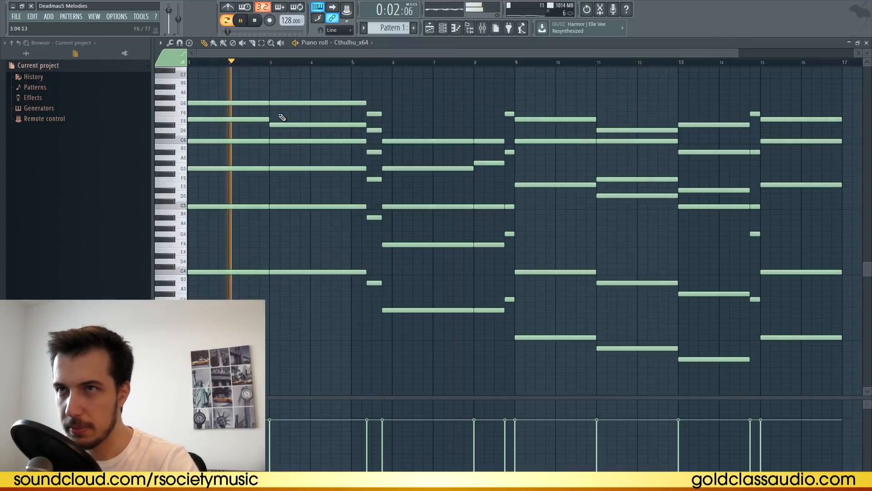
key("space")
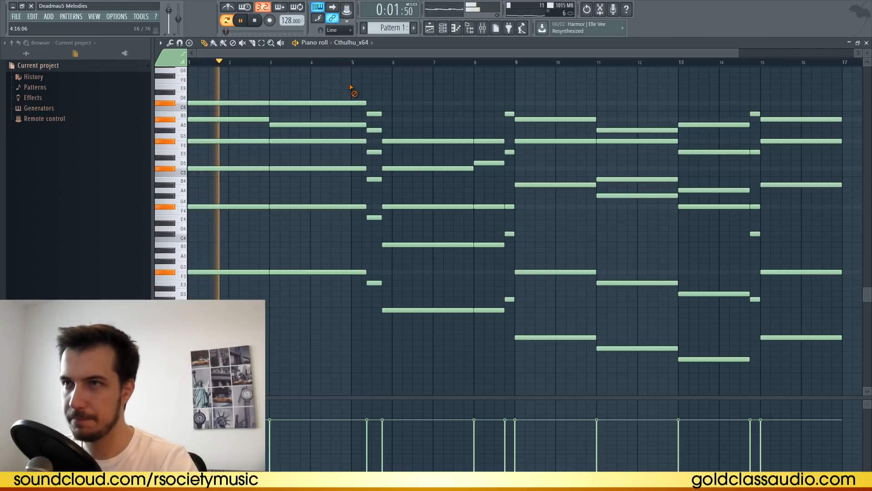
left_click(866, 42)
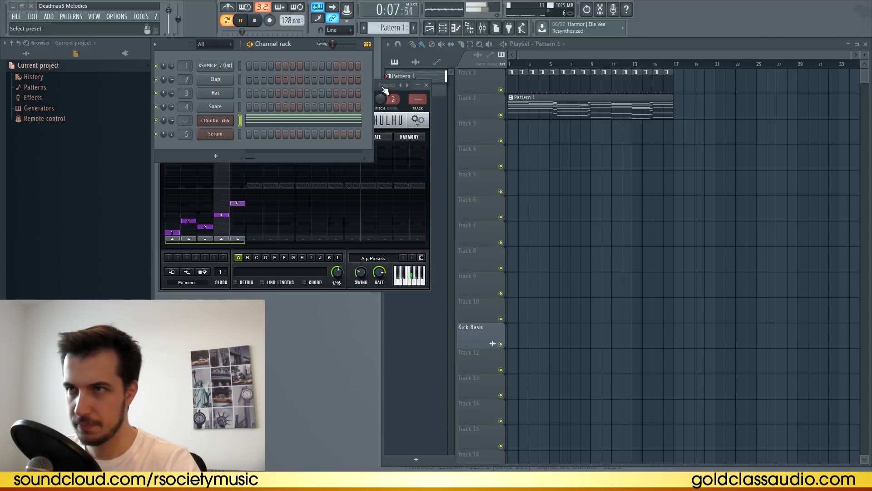
Lower the arpeggio's fifth step by one note and follow the chords in Cthulhu's piano roll during playback.
left_click(266, 120)
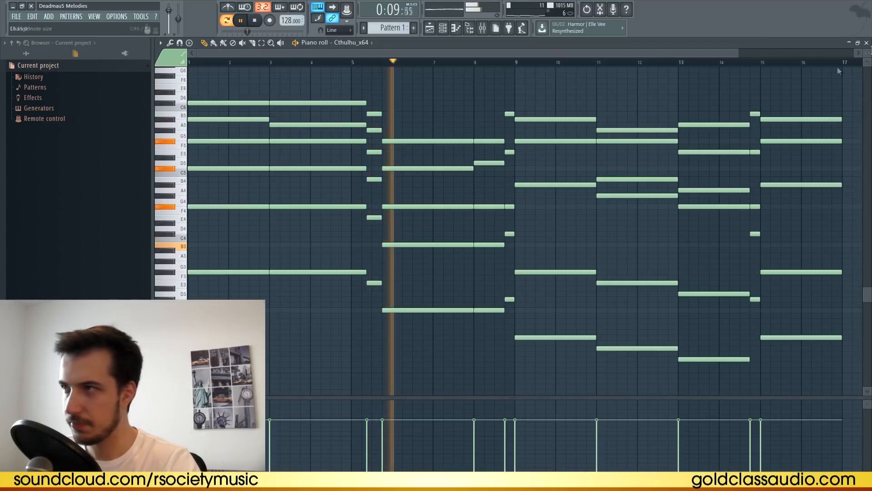
left_click(866, 43)
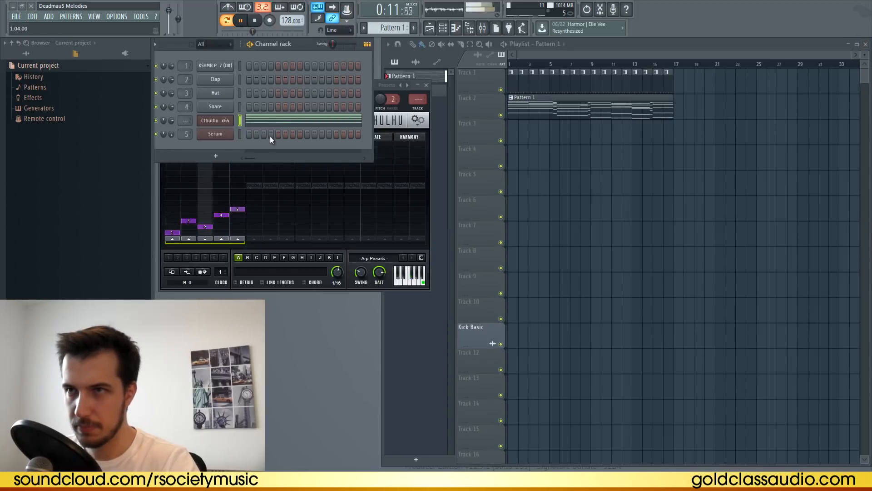
left_click(312, 121)
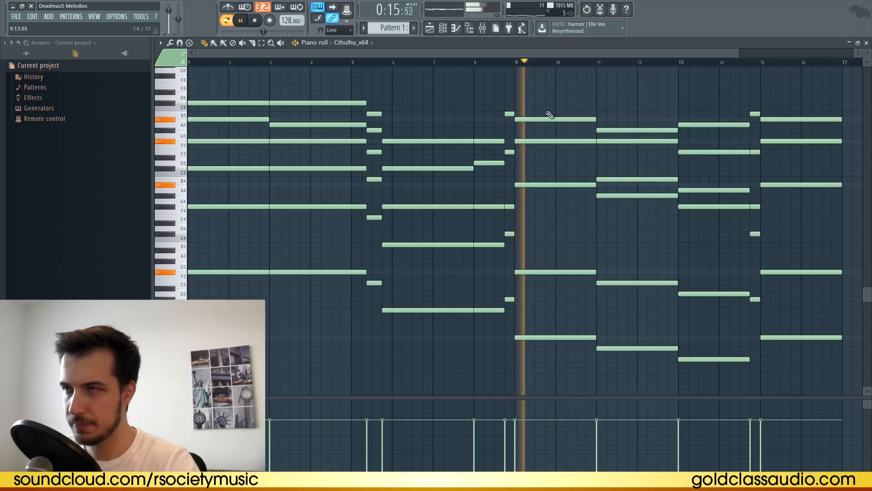
left_click(868, 43)
Shorten the bar 13 chord to end at bar 14 and extend the short chord after it back to start there.
key("space")
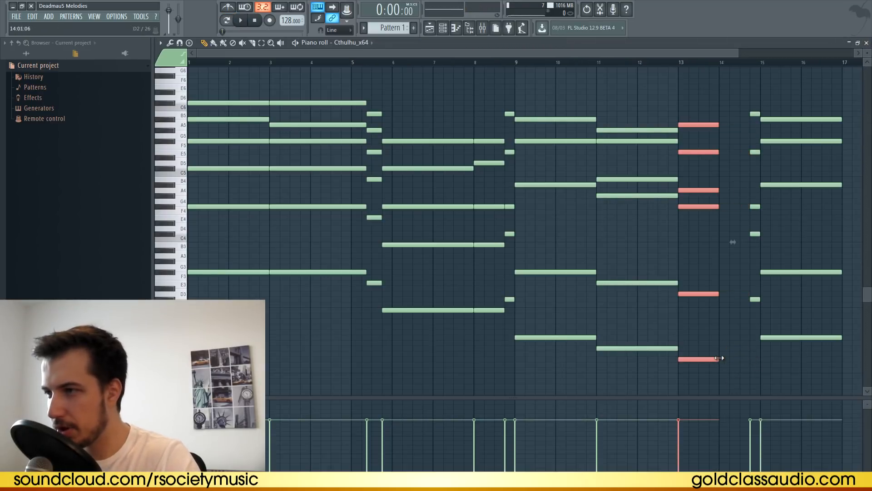
left_click_drag(754, 108, 759, 266)
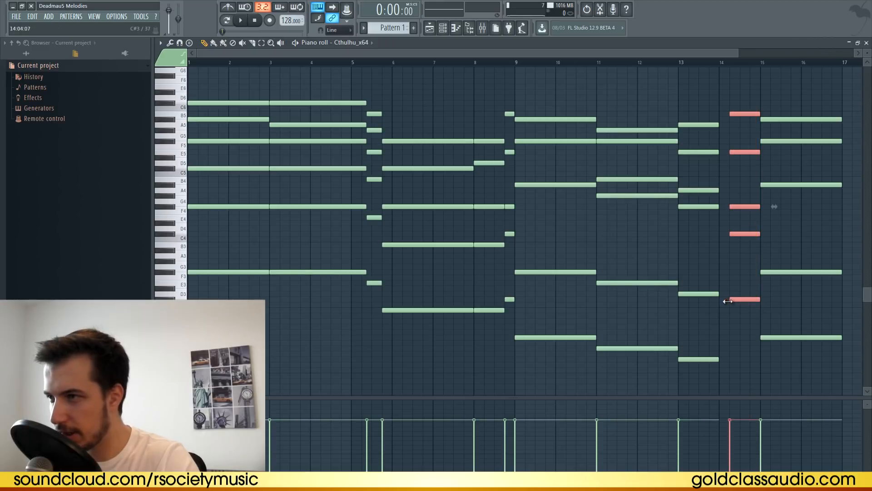
key("space")
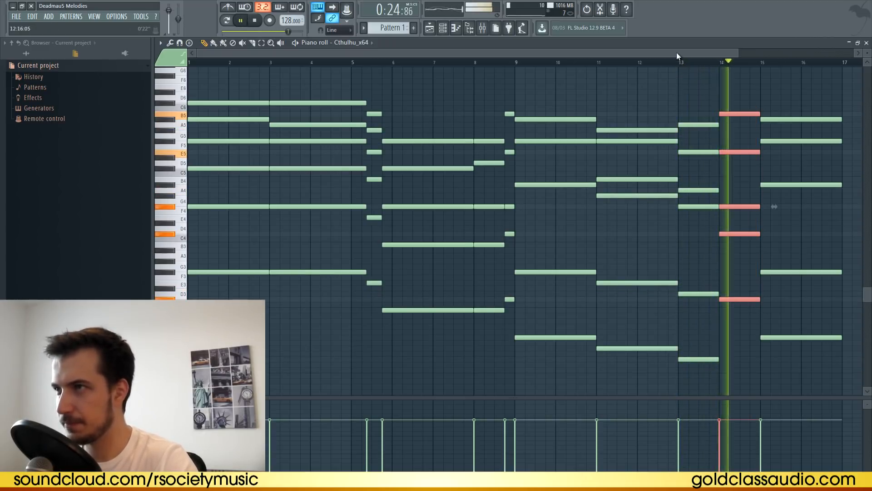
Shorten the bar 3 chord to end at bar 5, extend the short chord after it back to meet it, and check playback.
left_click_drag(688, 63, 635, 83)
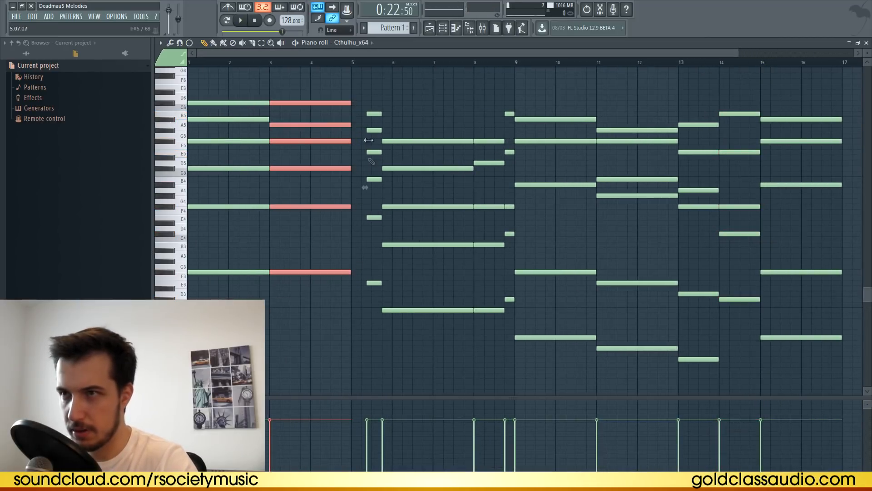
left_click_drag(374, 96, 374, 309)
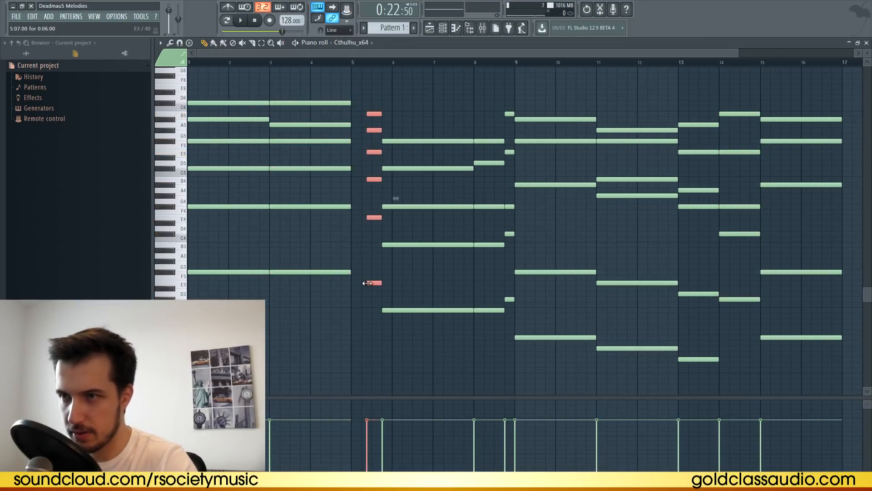
left_click(321, 62)
key("space")
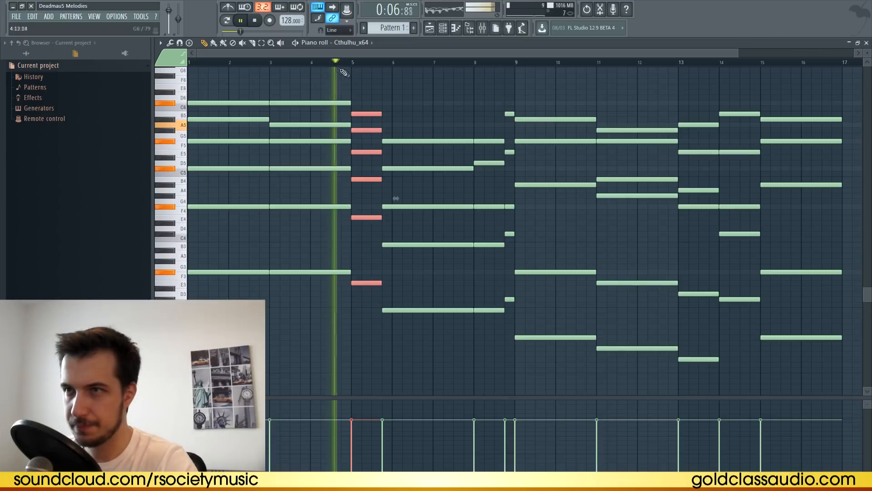
scroll(395, 88, "down", 2)
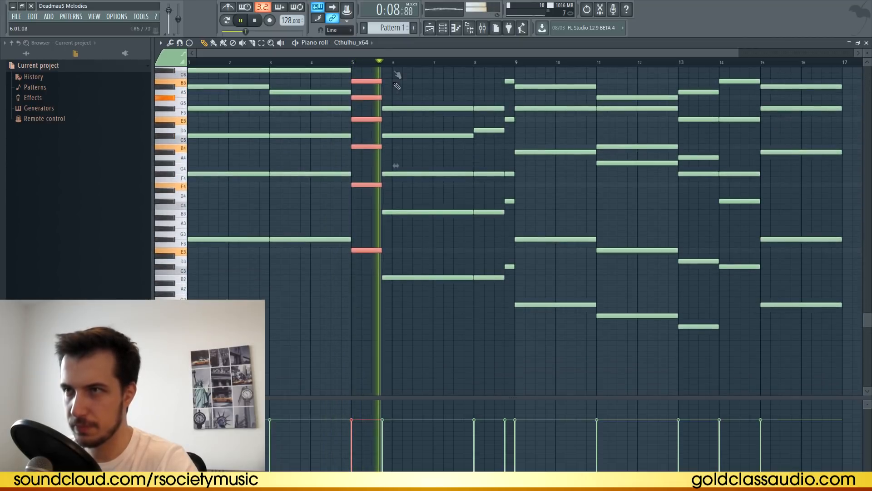
scroll(398, 64, "down", 1)
scroll(404, 92, "up", 3)
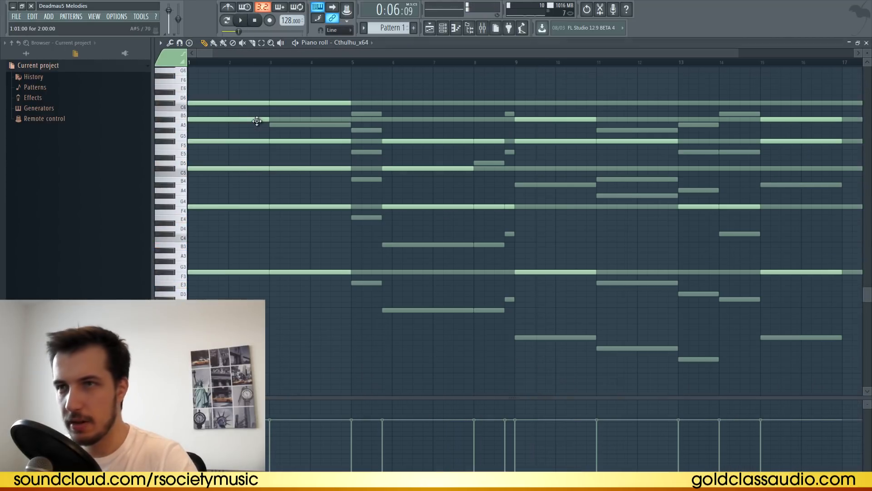
Select and copy all chord notes in Cthulhu's piano roll, and close the piano roll.
scroll(259, 120, "down", 5)
left_click_drag(191, 81, 856, 392)
left_click(867, 42)
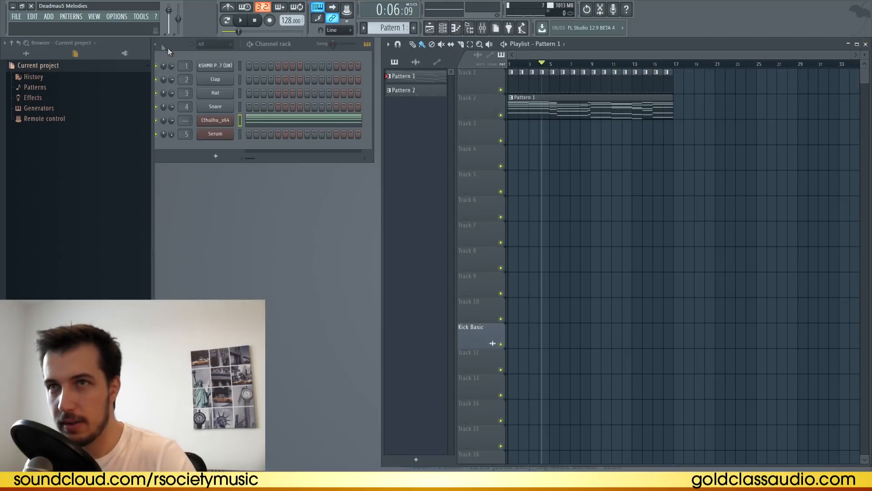
Add a Nexus channel and paste the copied chords into its piano roll in Pattern 3.
left_click(49, 16)
left_click(59, 71)
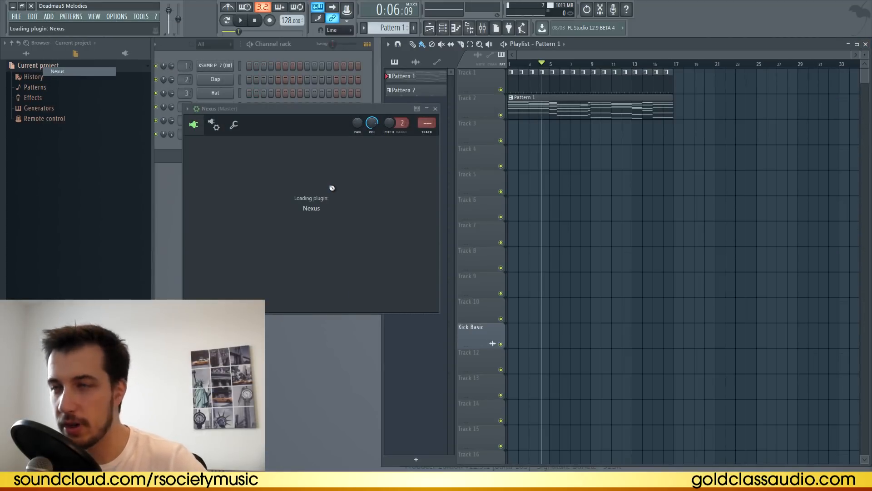
right_click(238, 143)
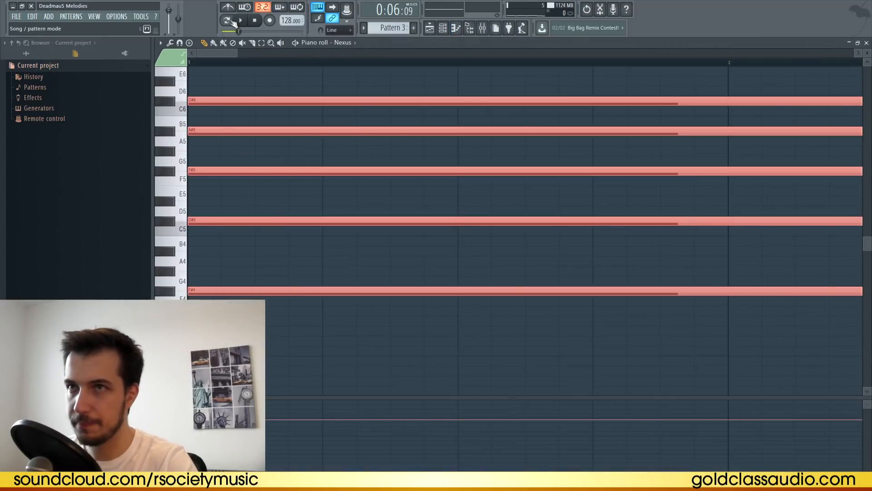
Play the pasted Nexus chords and place Pattern 3 on Track 3 of the playlist, beneath Pattern 1.
left_click(231, 21)
key("space")
scroll(275, 65, "down", 7)
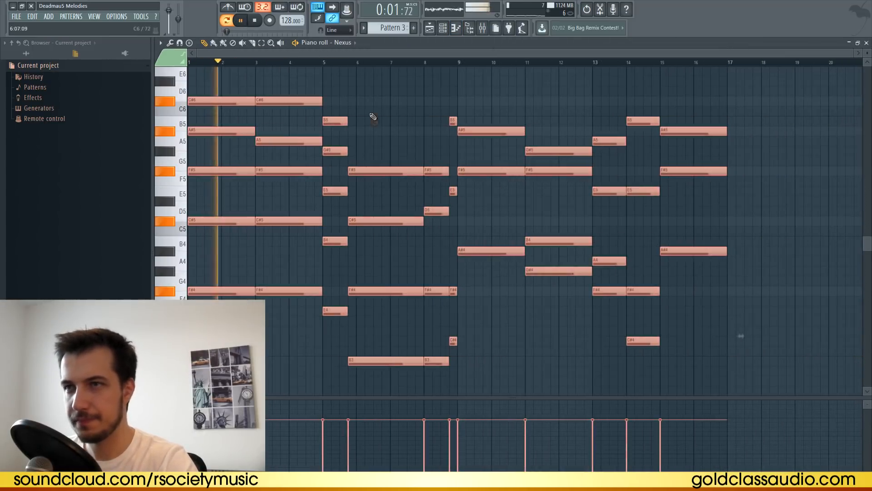
left_click(371, 115, "ctrl")
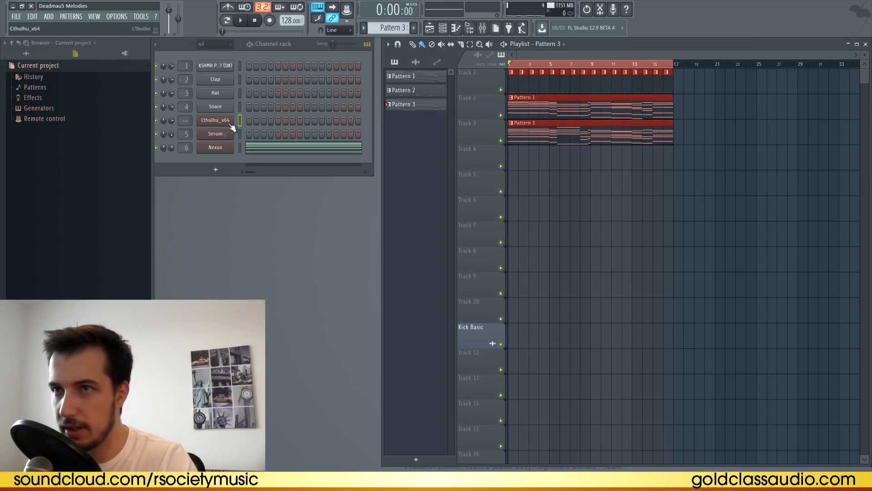
Lower Serum's filter cutoff to 18 Hz and create an automation clip for it on Track 4 that rises gradually to bar 17.
left_click(230, 133)
left_click_drag(518, 236, 525, 253)
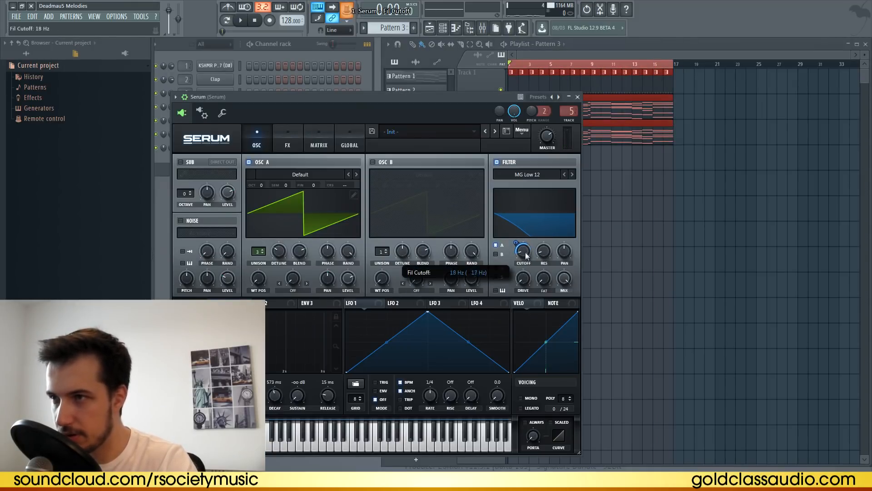
left_click(353, 20)
left_click(383, 64)
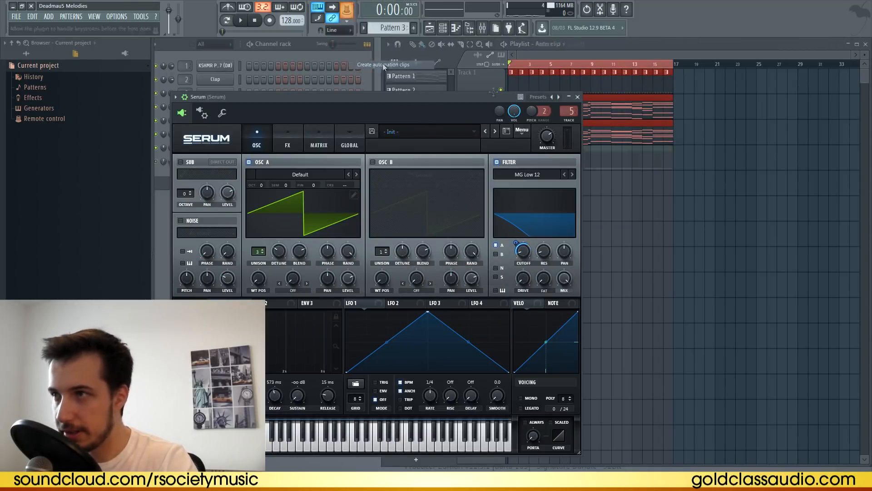
left_click_drag(674, 166, 673, 159)
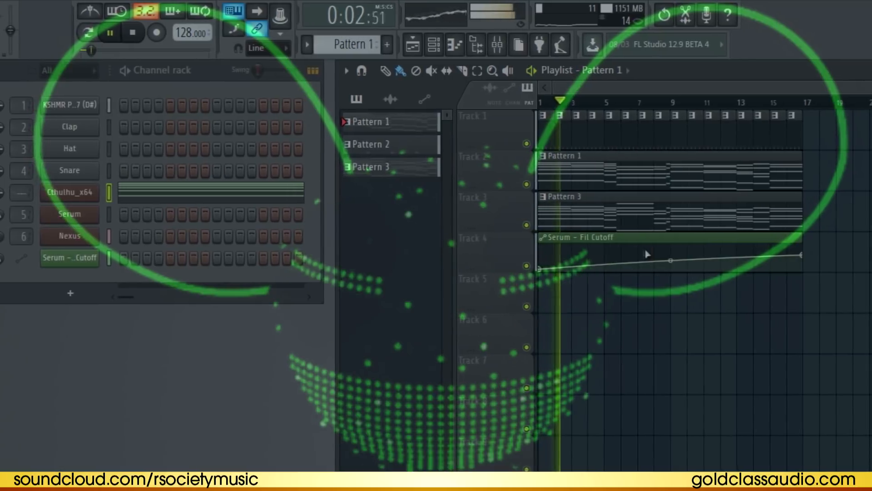
left_click_drag(799, 254, 799, 261)
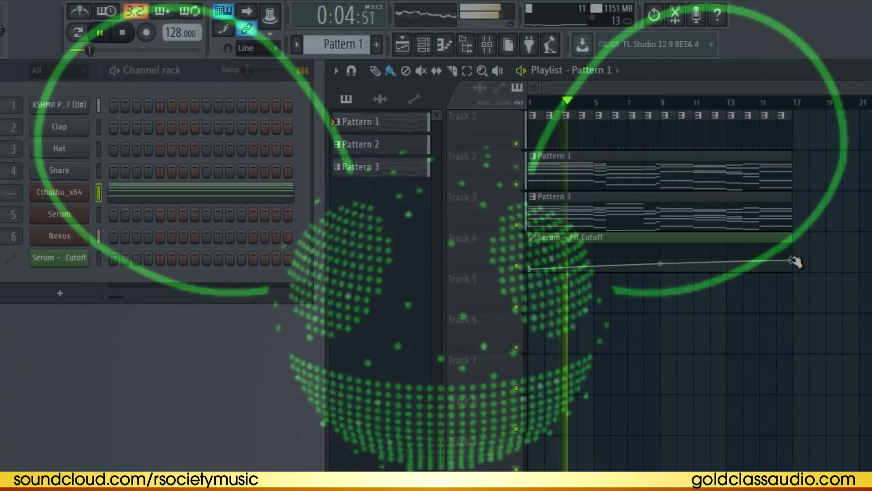
Set Serum's master volume to 83% during playback and close the plugin.
left_click(51, 215)
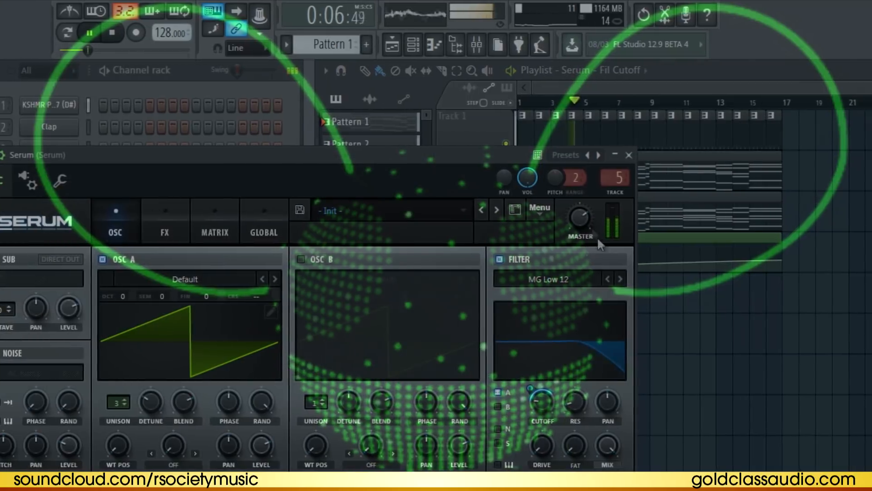
left_click_drag(580, 219, 579, 196)
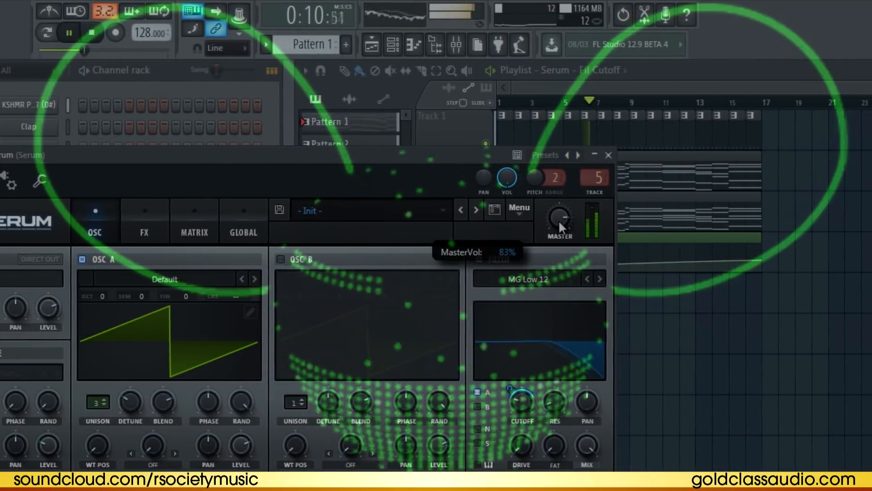
left_click(606, 155)
left_click(682, 337)
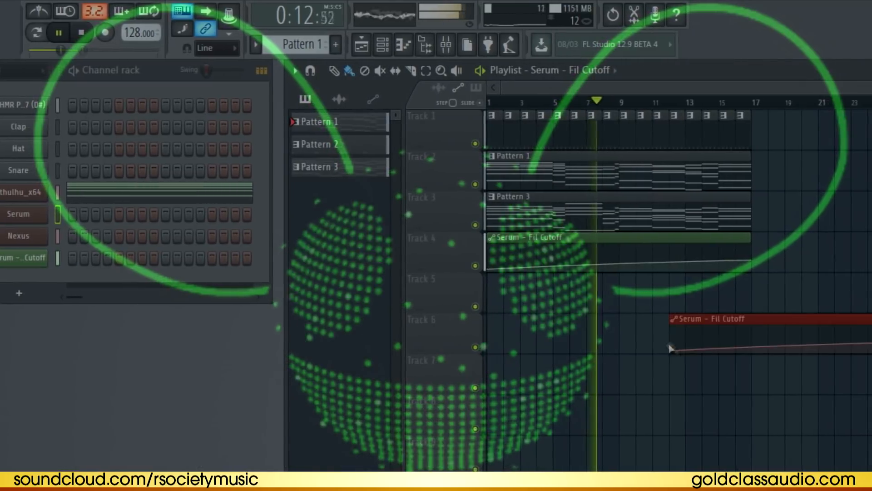
right_click(716, 340)
key("ctrl+z")
right_click(705, 316)
Listen through the playlist arrangement of the pluck melody, Nexus chords, drums and filter automation.
left_click(664, 170)
left_click(668, 207)
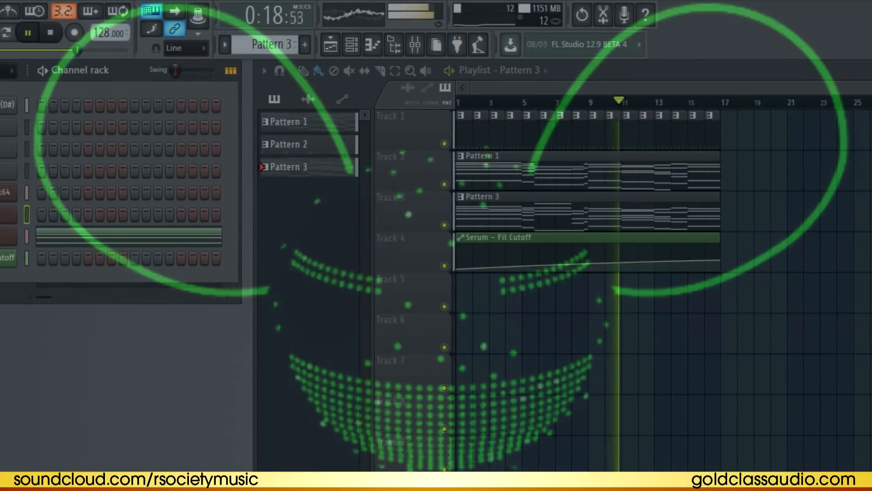
left_click(586, 238)
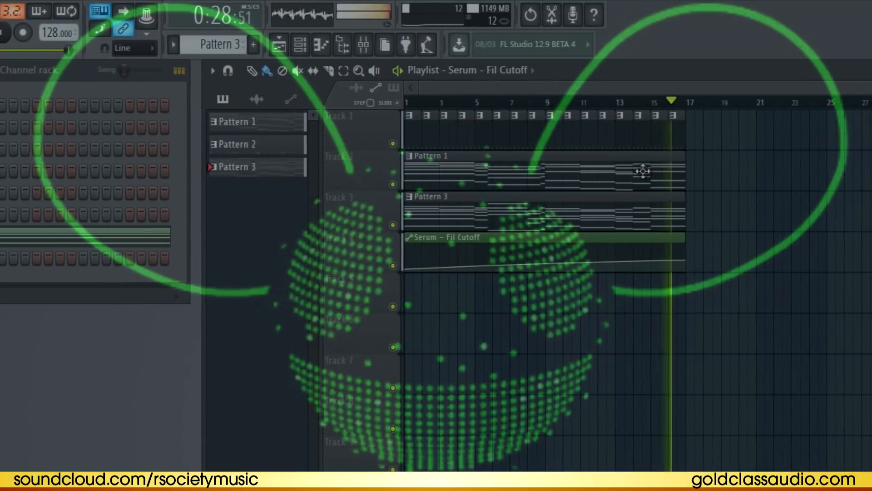
left_click(406, 130)
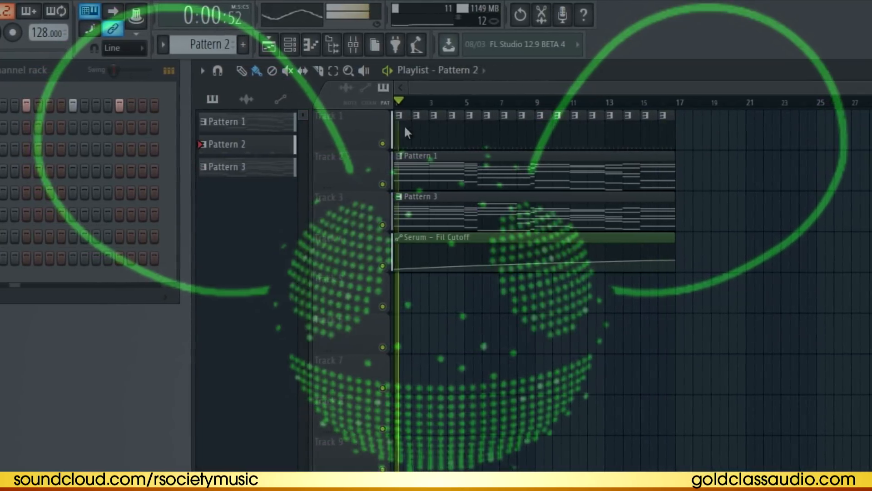